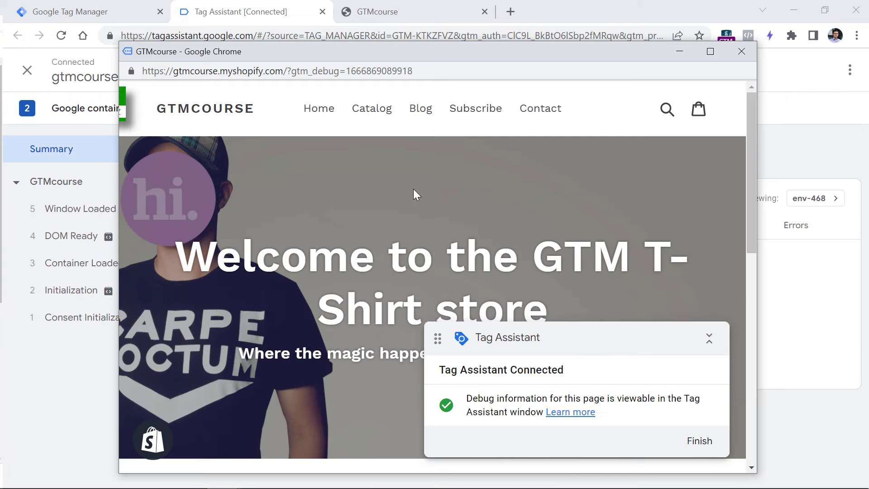
# Close the GTMcourse debug popup window and the Tag Assistant session it was connected to
pyautogui.moveTo(420, 71); pyautogui.dragTo(290, 73)
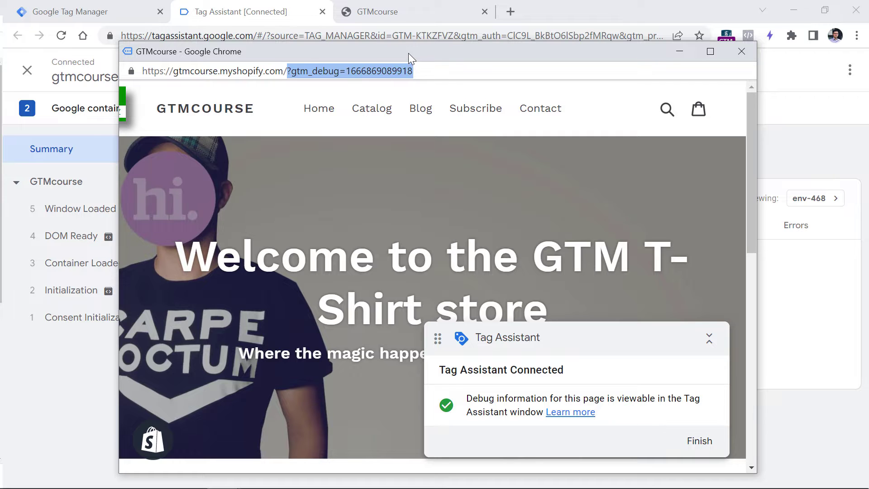
pyautogui.moveTo(408, 53); pyautogui.dragTo(414, 48)
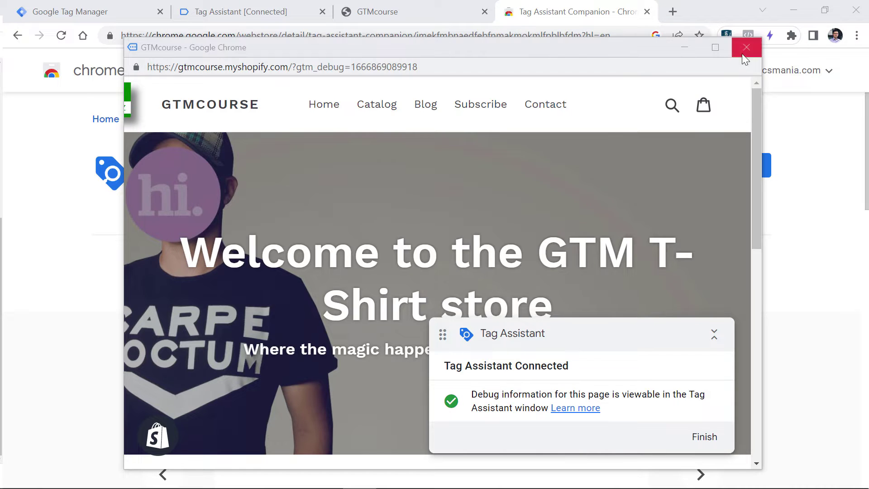
pyautogui.click(746, 50)
pyautogui.click(190, 12)
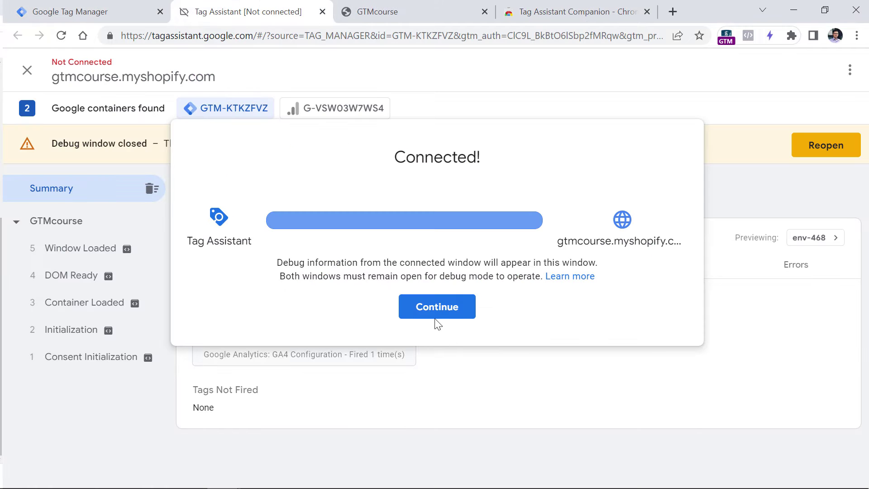
pyautogui.click(323, 12)
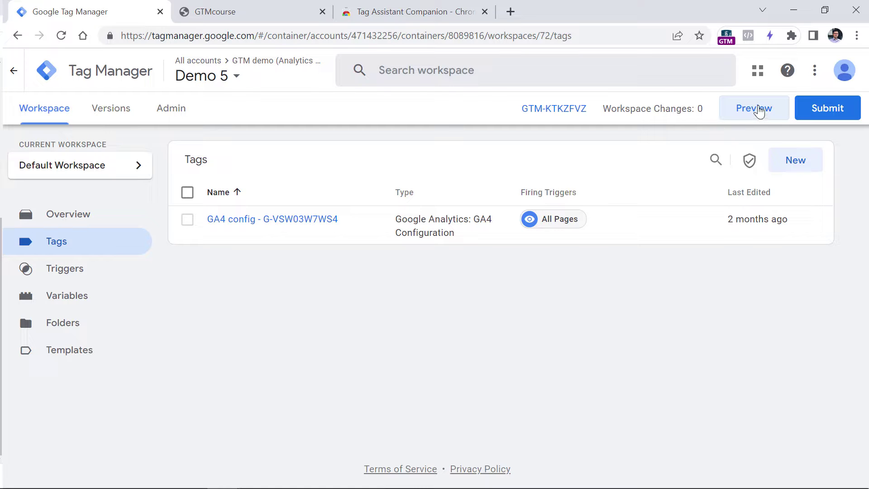
pyautogui.click(760, 112)
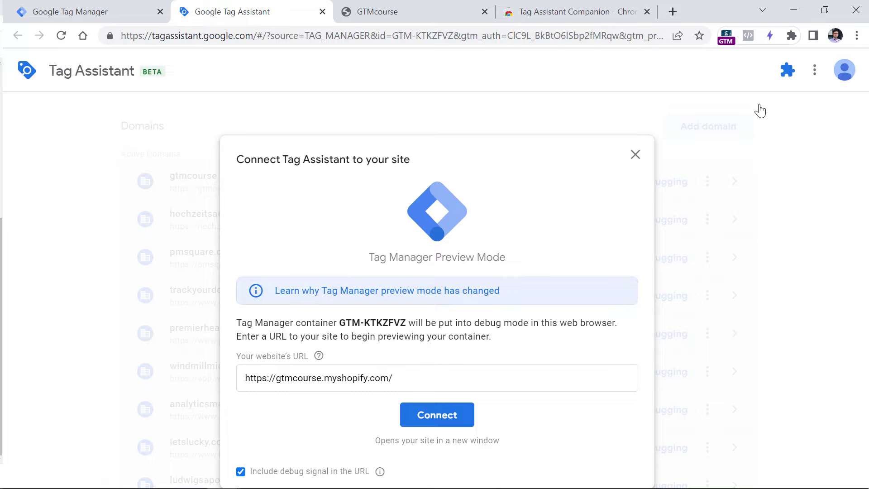
pyautogui.click(437, 420)
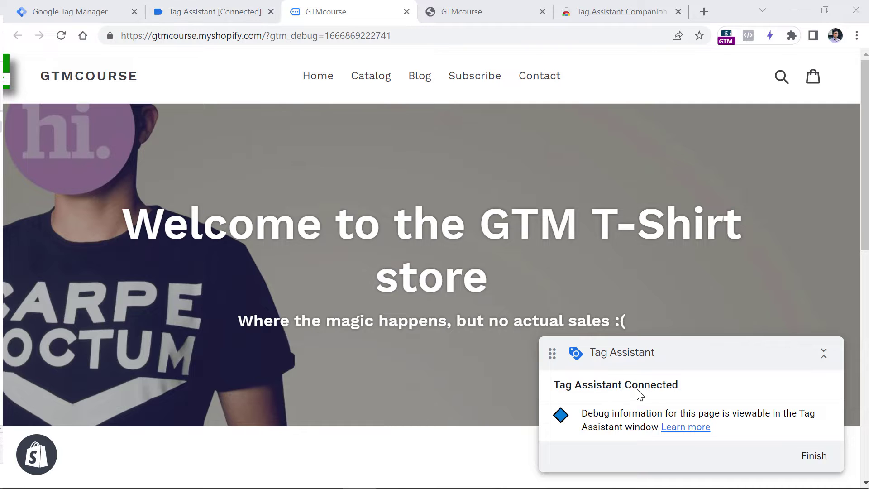
pyautogui.click(204, 12)
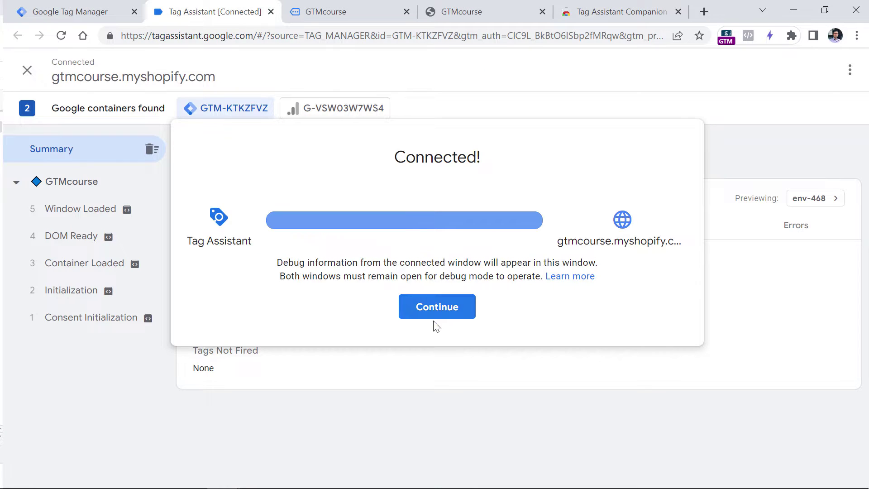
pyautogui.click(436, 308)
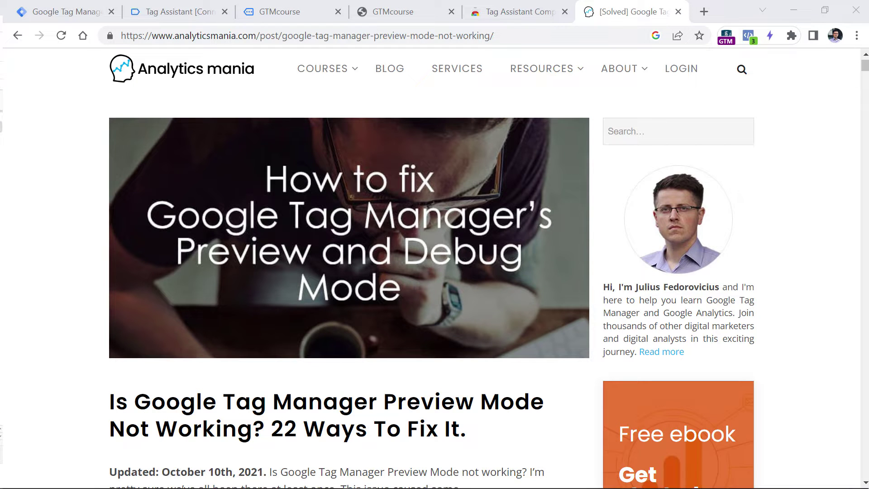
# Leave the troubleshooting article and compare the store page's debug badge icon with the GTMcourse entry in Tag Assistant
pyautogui.hotkey('ctrl', 'w')
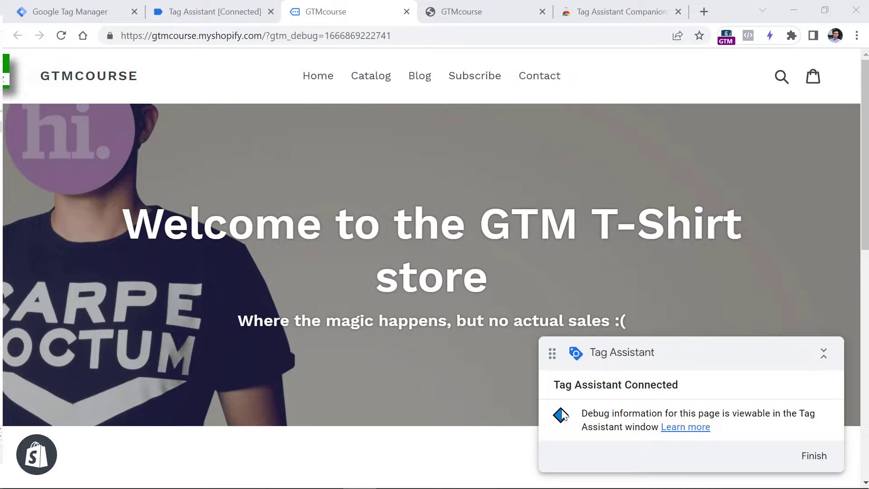
pyautogui.click(213, 11)
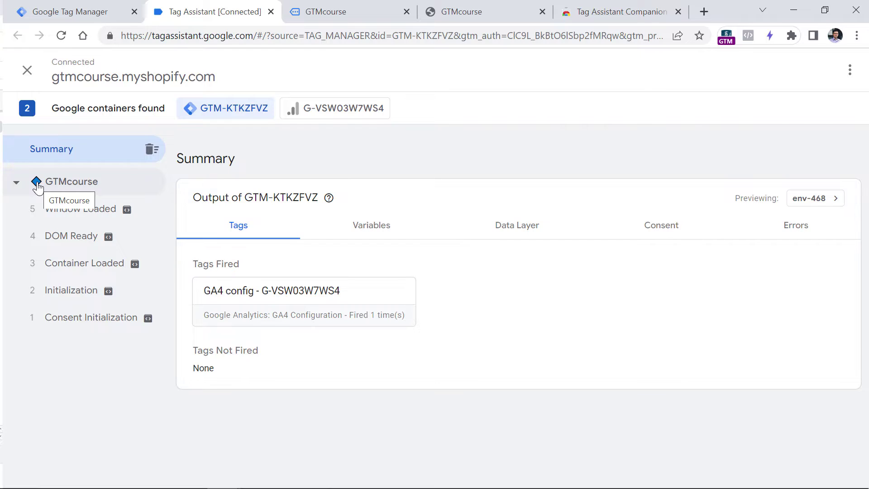
pyautogui.hotkey('ctrl', 'Tab')
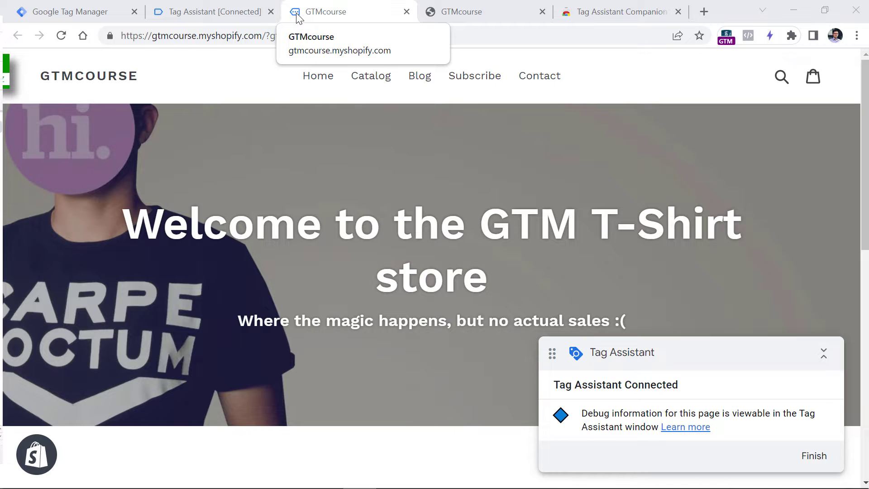
# Visit the store's Catalog and Subscribe pages to generate preview events, and return to Tag Assistant
pyautogui.click(379, 83)
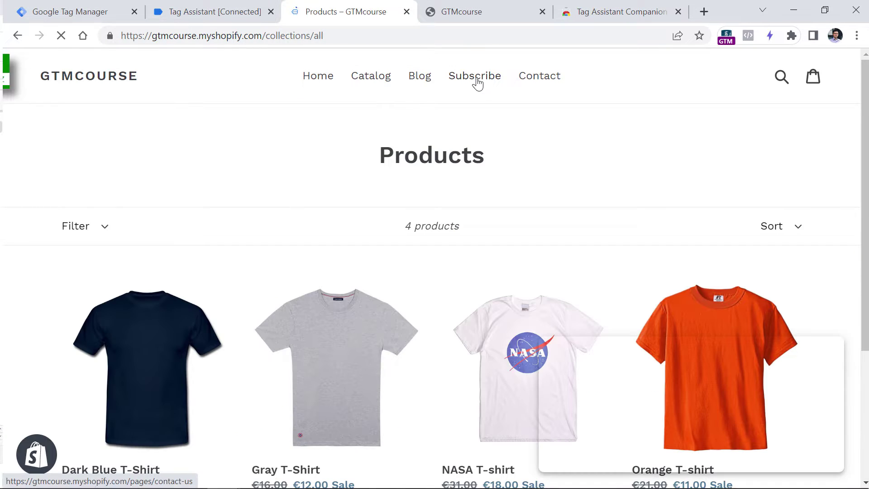
pyautogui.click(475, 83)
pyautogui.click(217, 8)
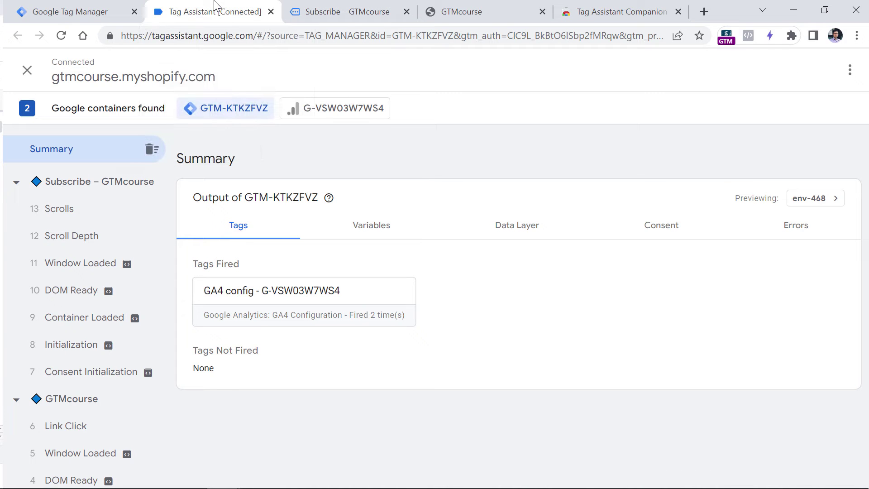
# Examine the tag output of the homepage's Container Loaded, Window Loaded and DOM Ready events, plus the DOM Ready variables
pyautogui.scroll(-2, 57, 306)
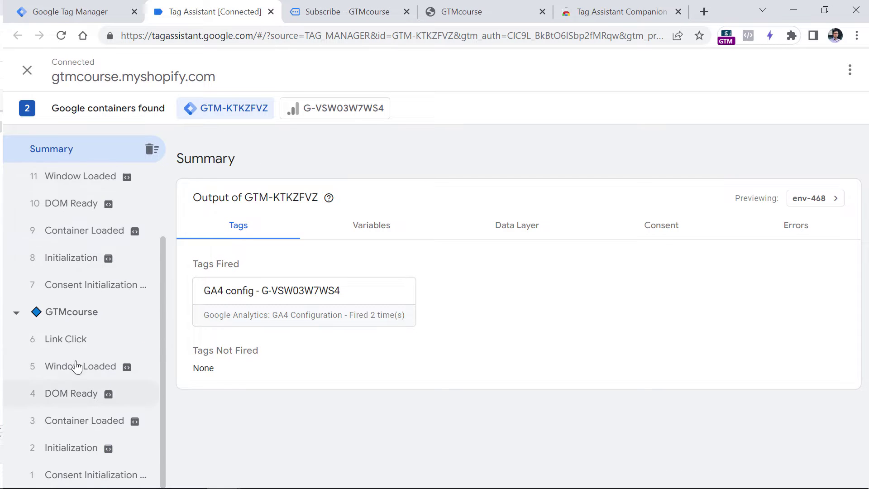
pyautogui.click(87, 425)
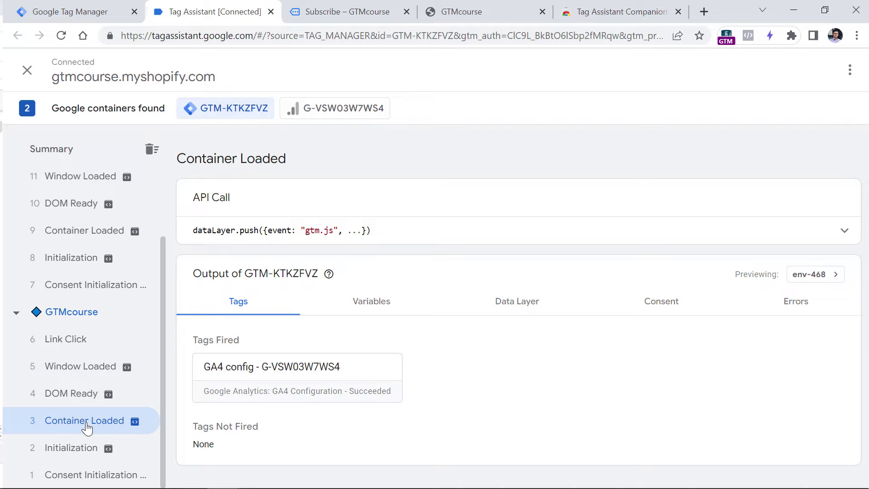
pyautogui.click(82, 373)
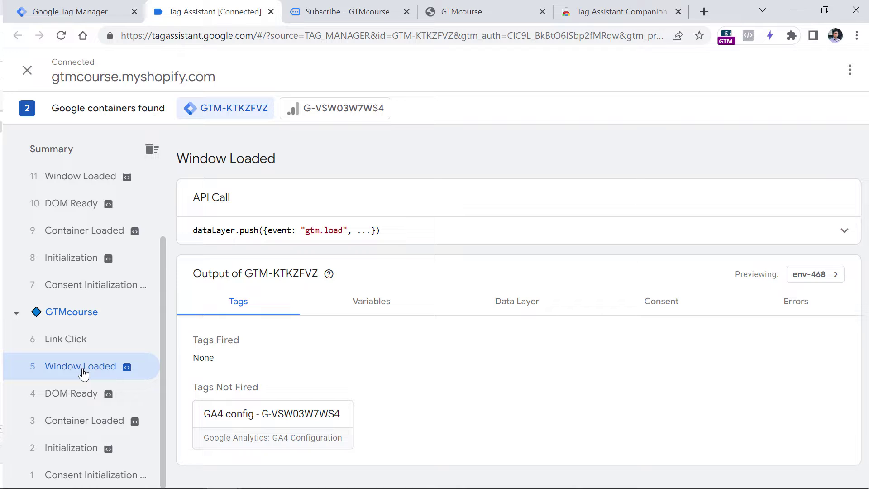
pyautogui.click(72, 393)
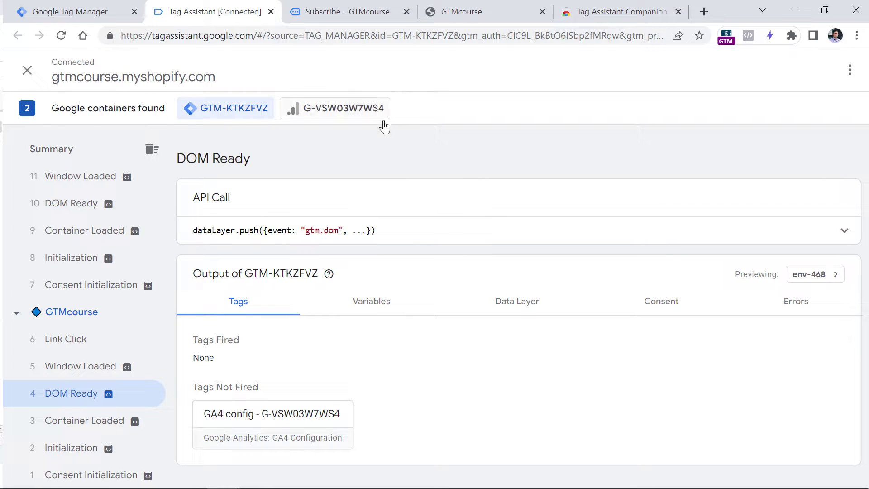
pyautogui.moveTo(237, 117)
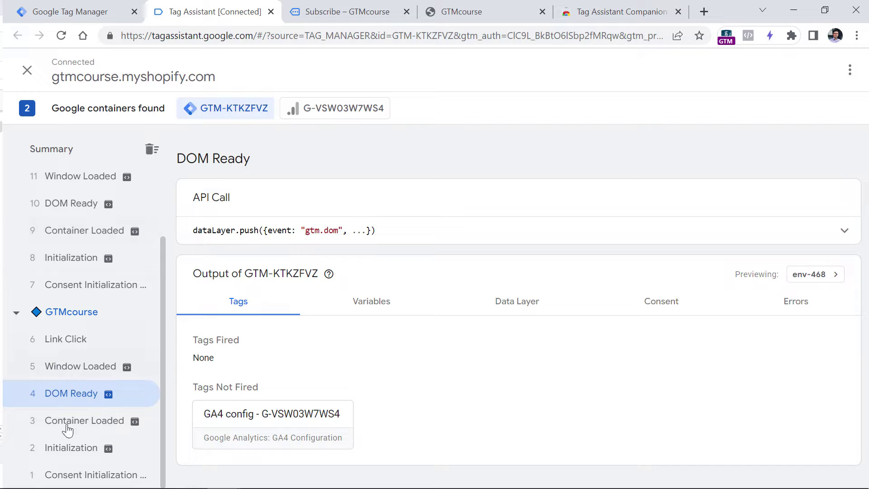
pyautogui.moveTo(126, 178)
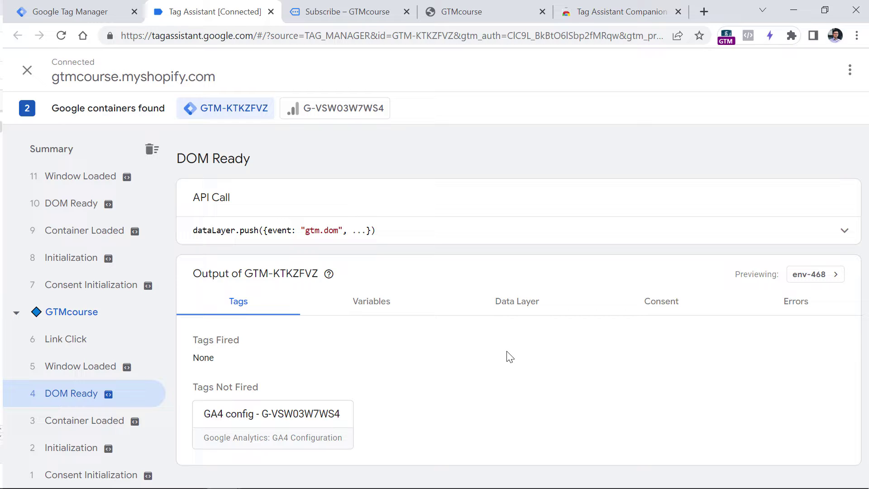
pyautogui.click(368, 304)
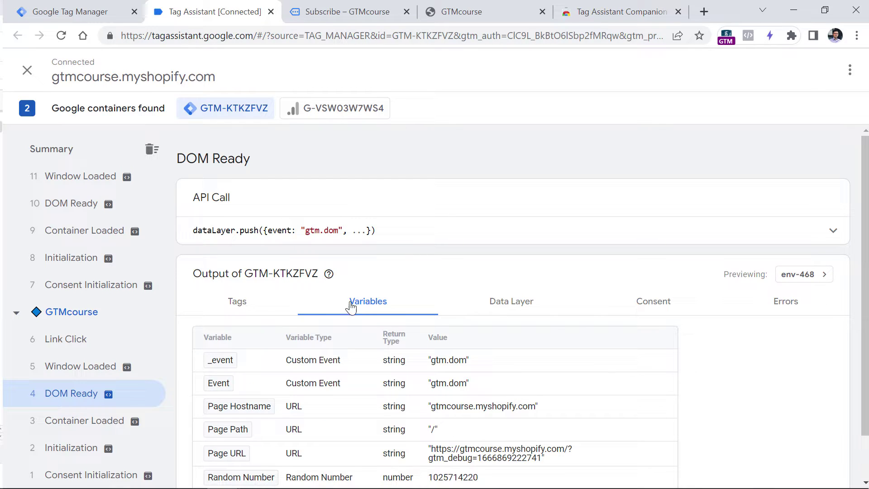
# Check the GA4 config tag's firing trigger in Tag Manager against the tags of the homepage's Container Loaded event
pyautogui.click(72, 11)
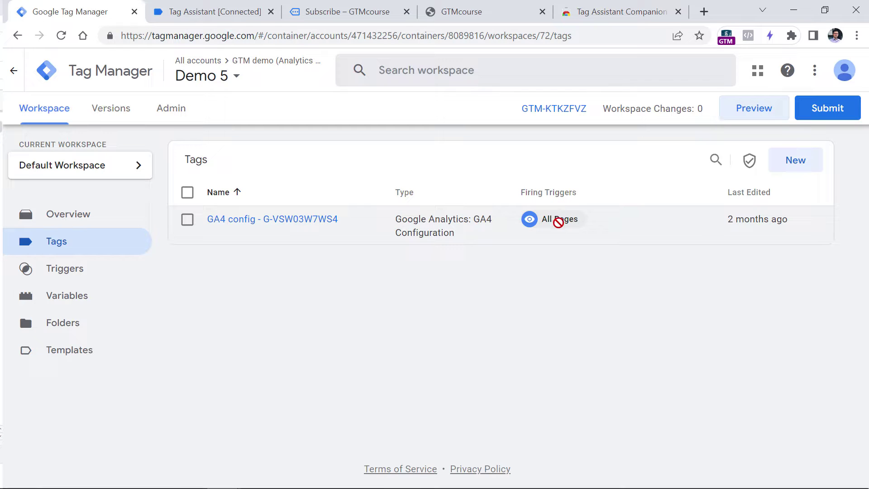
pyautogui.click(240, 9)
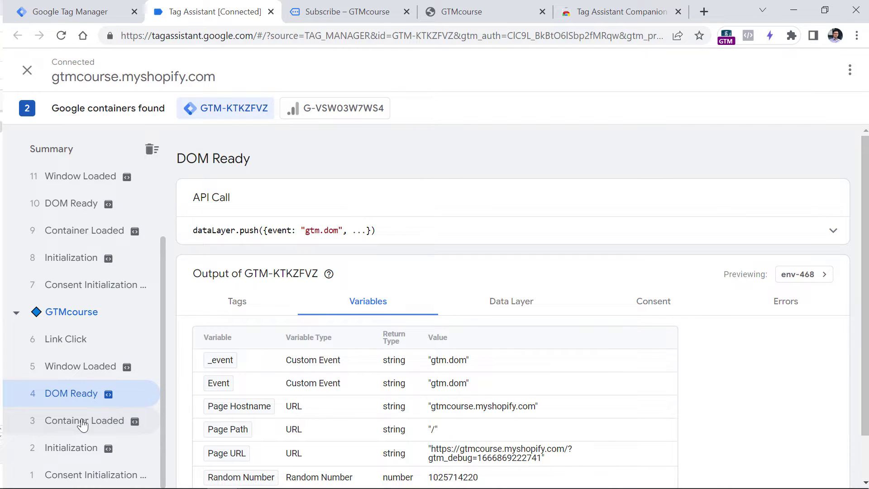
pyautogui.click(82, 423)
pyautogui.click(237, 301)
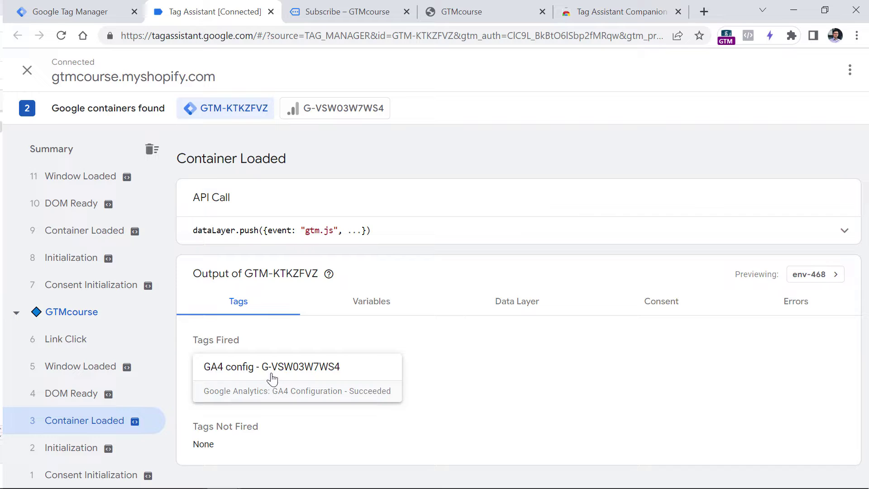
# Go through the homepage events in order from Consent Initialization to Link Click, checking each one's fired tags
pyautogui.click(84, 479)
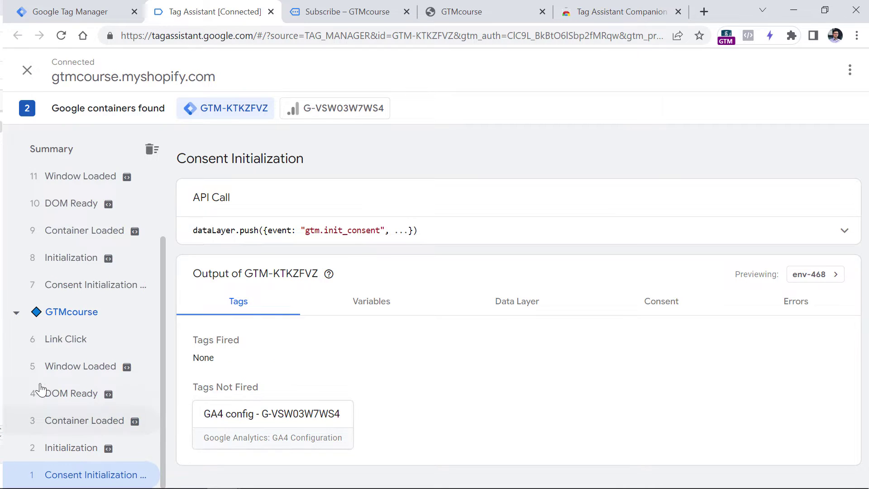
pyautogui.click(80, 451)
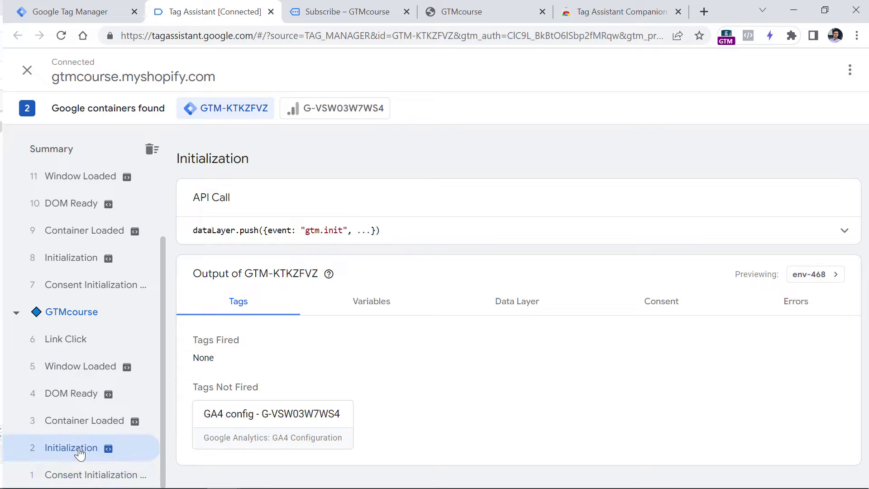
pyautogui.click(84, 422)
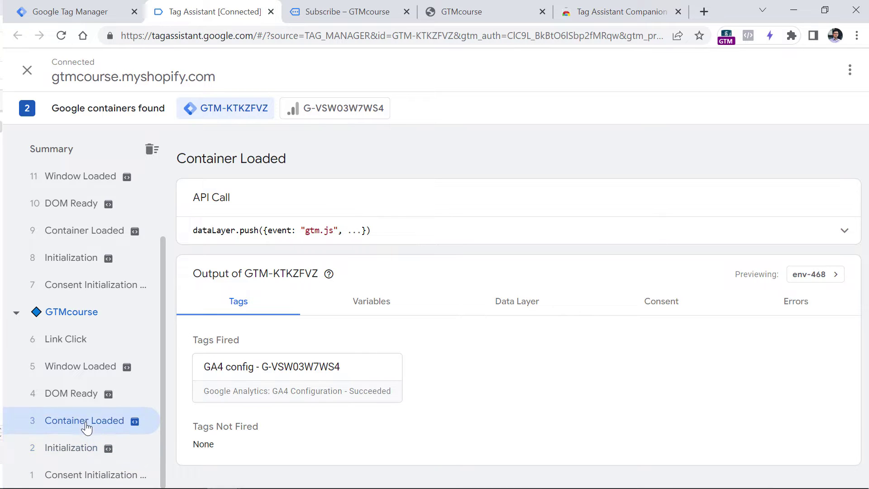
pyautogui.click(80, 396)
pyautogui.click(81, 368)
pyautogui.click(79, 342)
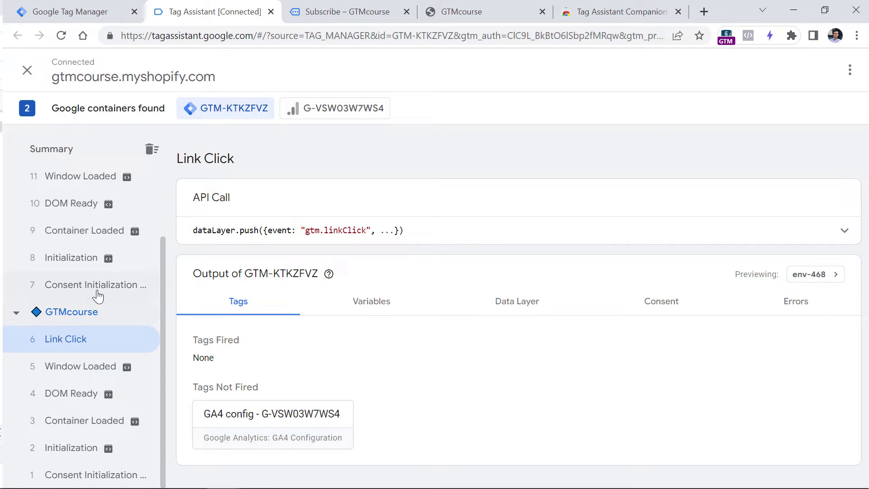
# Collapse the event groups of the Subscribe page and the homepage in the Tag Assistant event list
pyautogui.scroll(2, 98, 297)
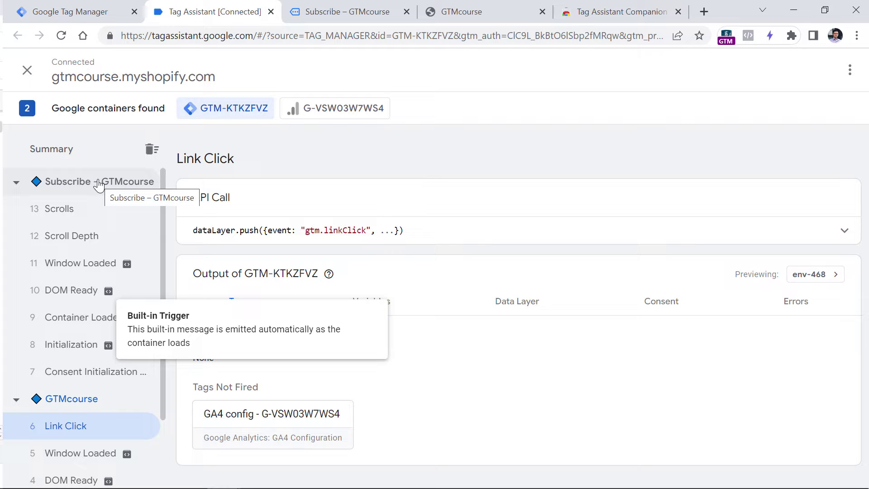
pyautogui.click(16, 186)
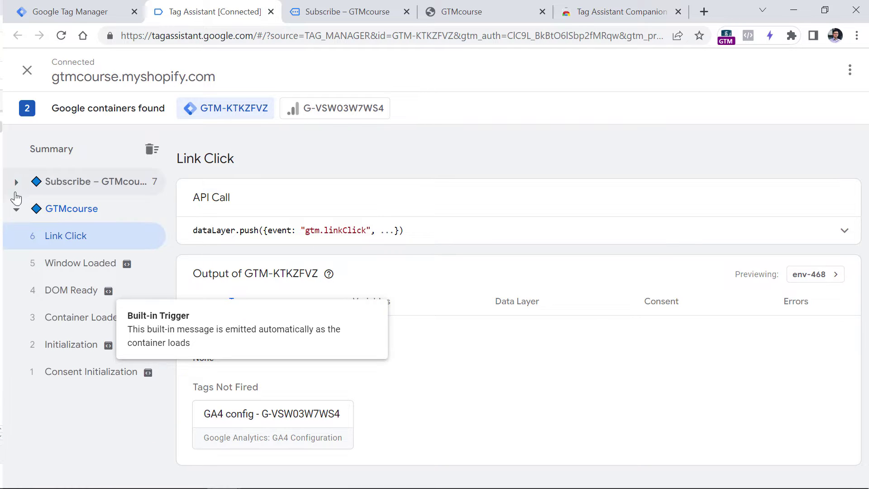
pyautogui.click(17, 210)
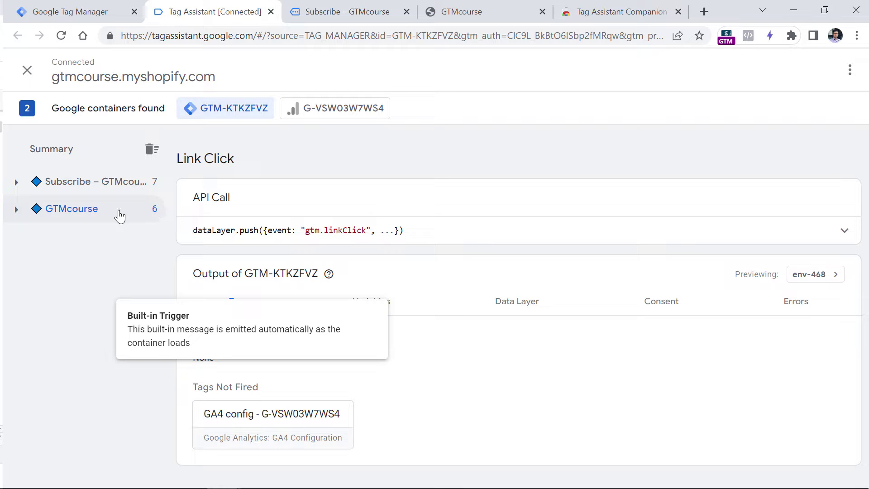
pyautogui.click(16, 210)
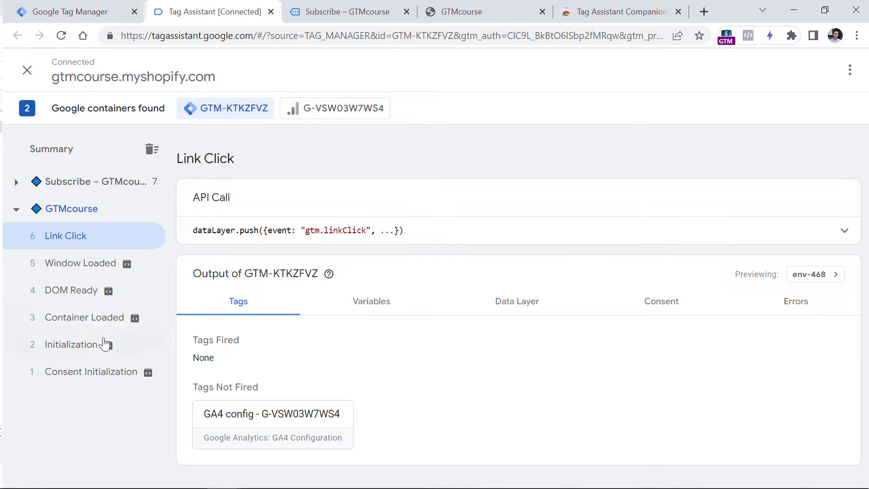
pyautogui.click(16, 210)
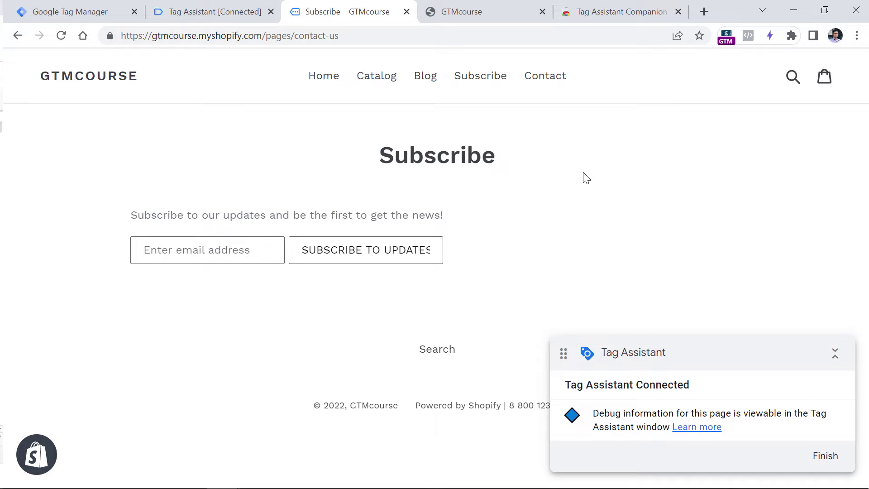
# Open the store's Home page in a separate tab and compare its debug badge with the Subscribe page's badge
pyautogui.middleClick(316, 82)
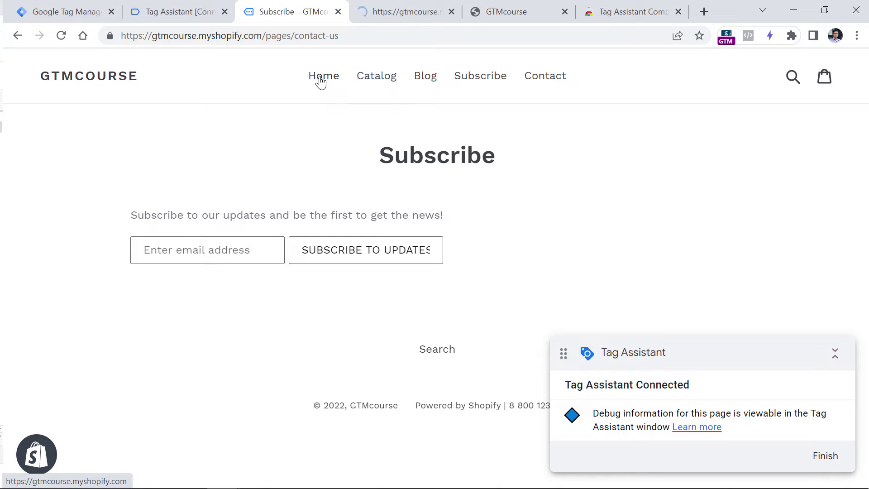
pyautogui.click(404, 8)
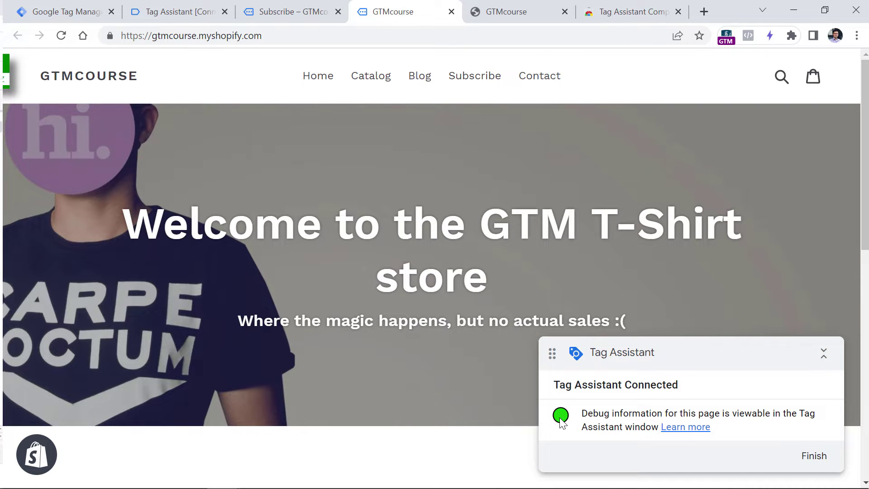
pyautogui.click(299, 9)
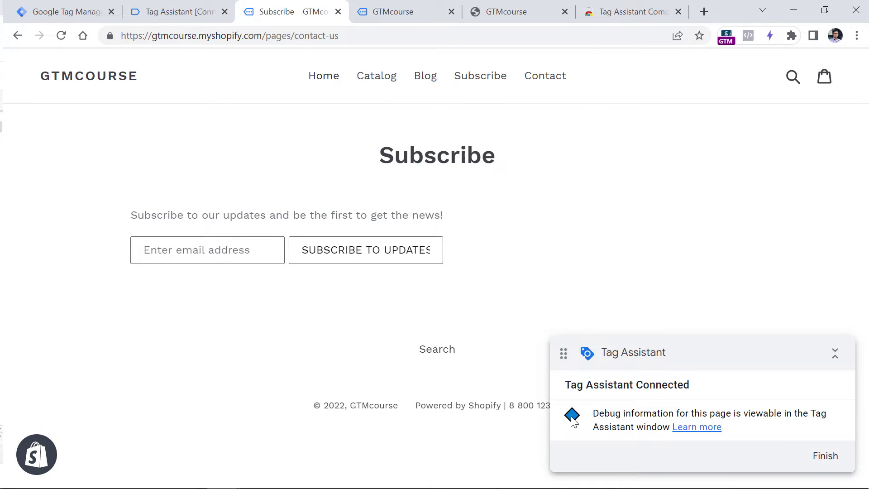
# Compare the debug badges on the homepage and Subscribe page tabs with the badges of their event groups in Tag Assistant
pyautogui.click(387, 8)
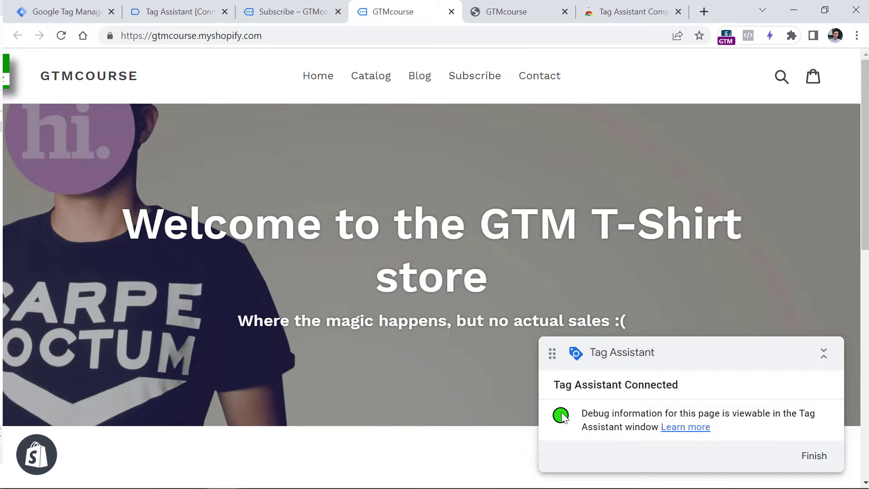
pyautogui.click(185, 8)
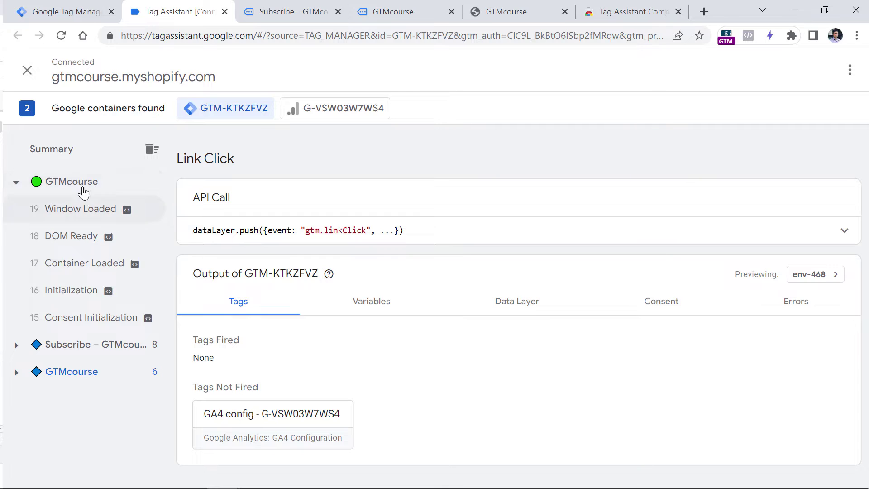
pyautogui.click(397, 13)
pyautogui.click(213, 20)
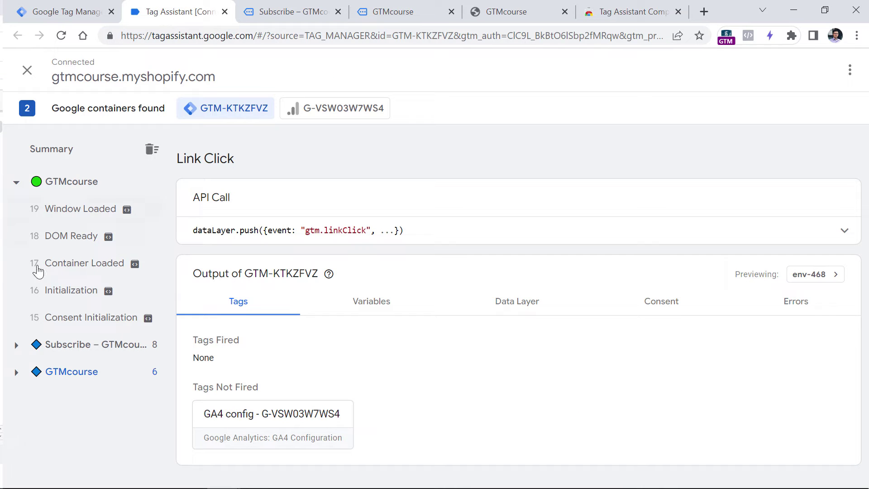
pyautogui.click(297, 7)
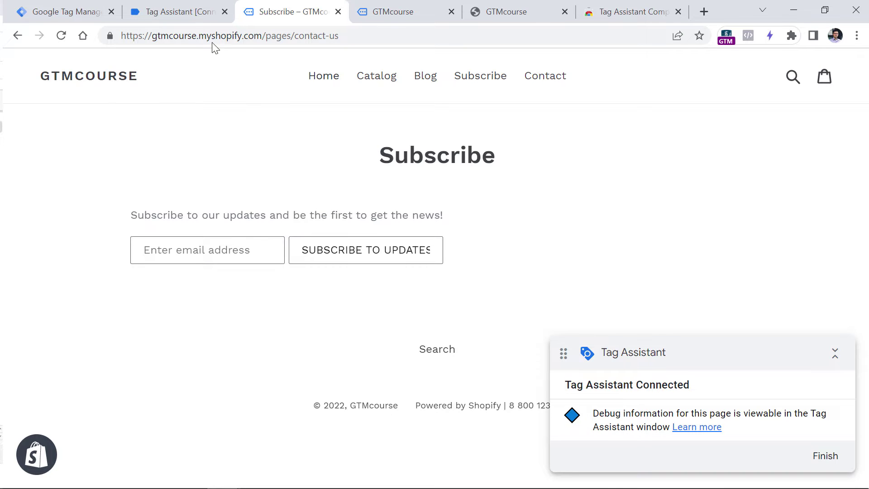
pyautogui.click(177, 11)
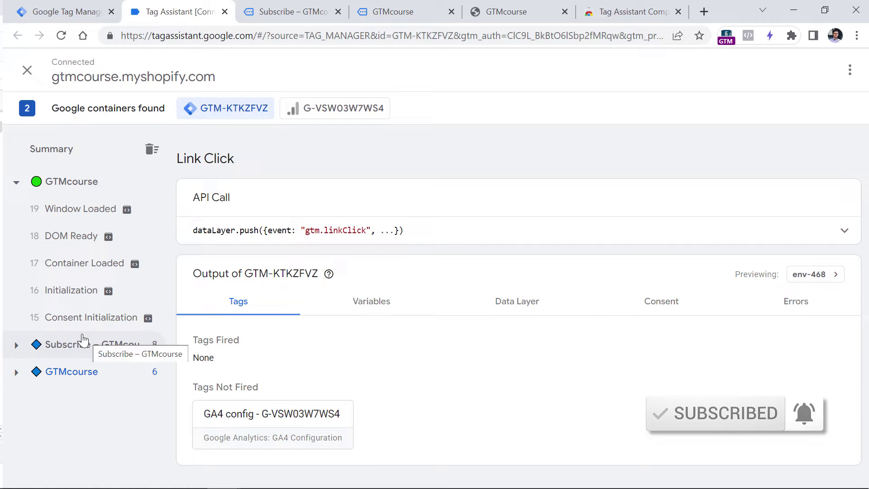
pyautogui.click(404, 7)
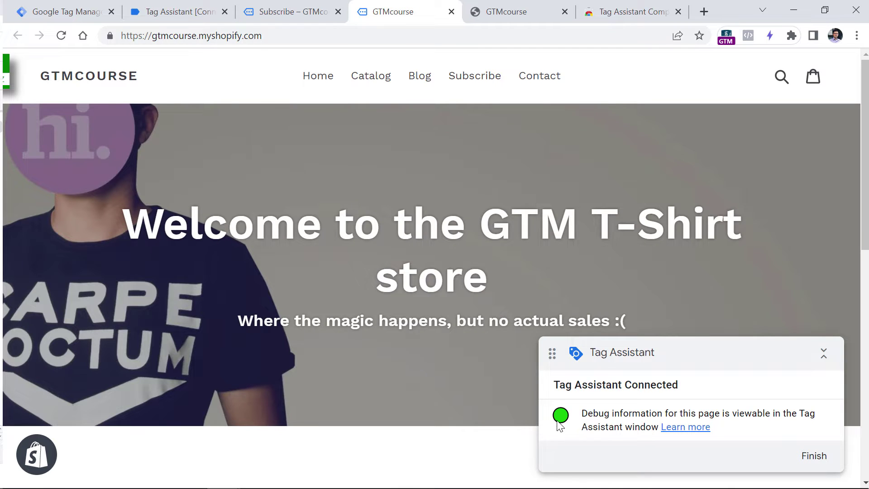
pyautogui.click(181, 11)
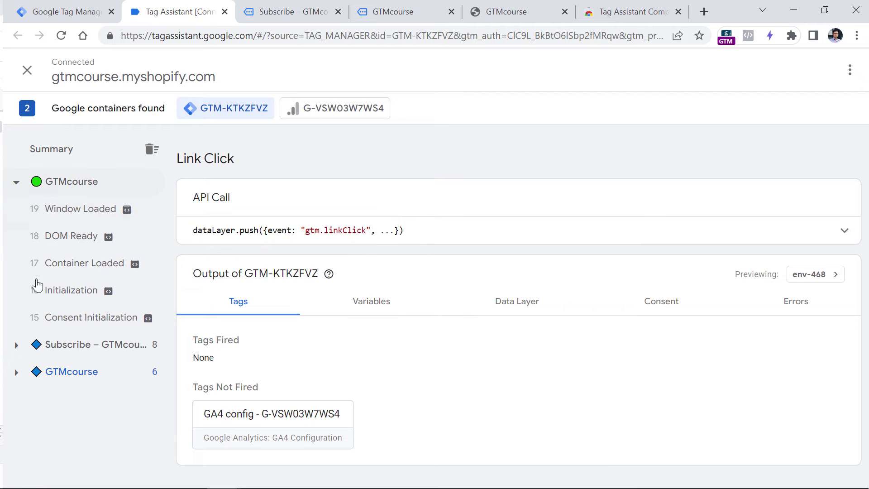
pyautogui.click(290, 11)
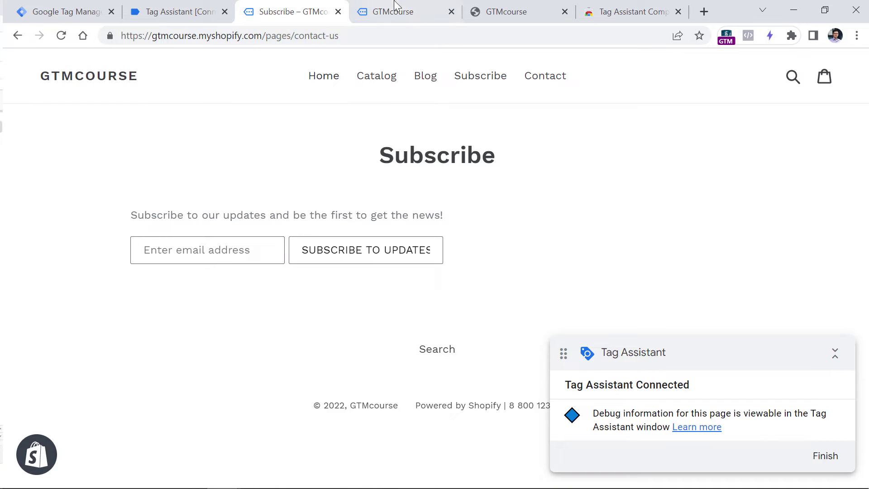
# Open the store's Catalog page from the homepage in a separate tab and view its debug badge
pyautogui.click(390, 11)
pyautogui.keyDown('ctrl'); pyautogui.click(371, 76); pyautogui.keyUp('ctrl')
pyautogui.click(455, 10)
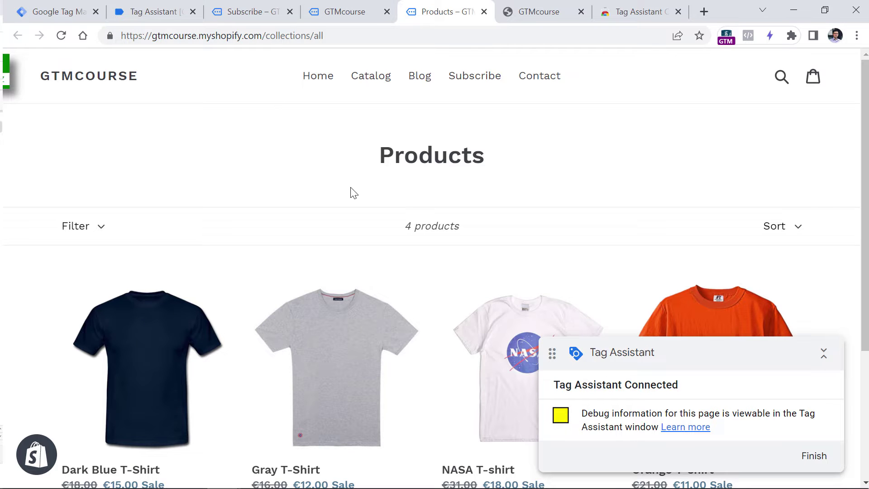
# Collapse the event groups of the Products page and the green-badged homepage in Tag Assistant
pyautogui.click(159, 6)
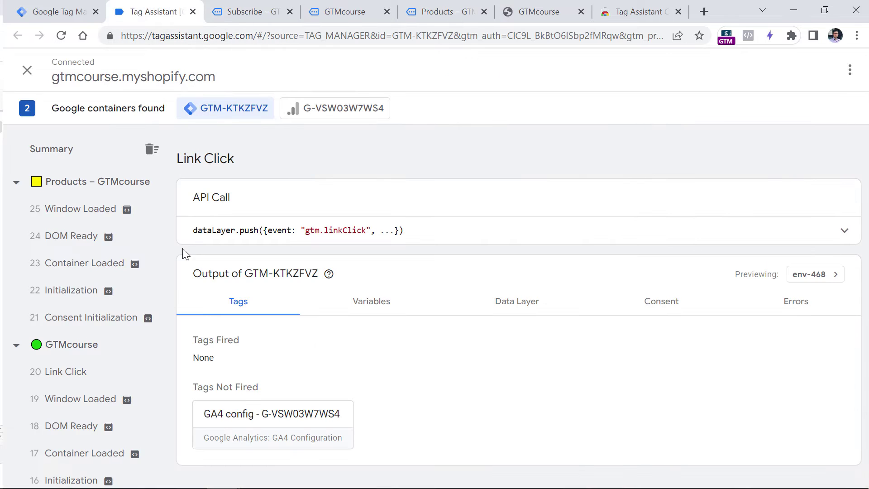
pyautogui.click(16, 182)
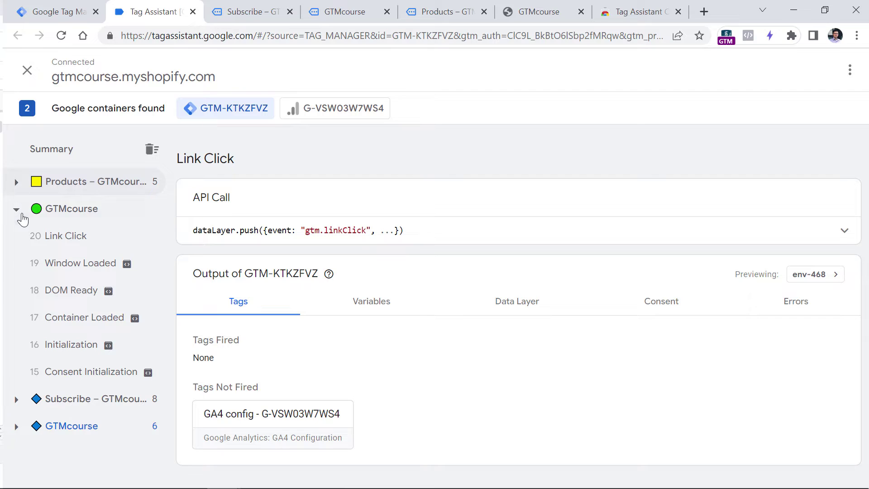
pyautogui.click(16, 209)
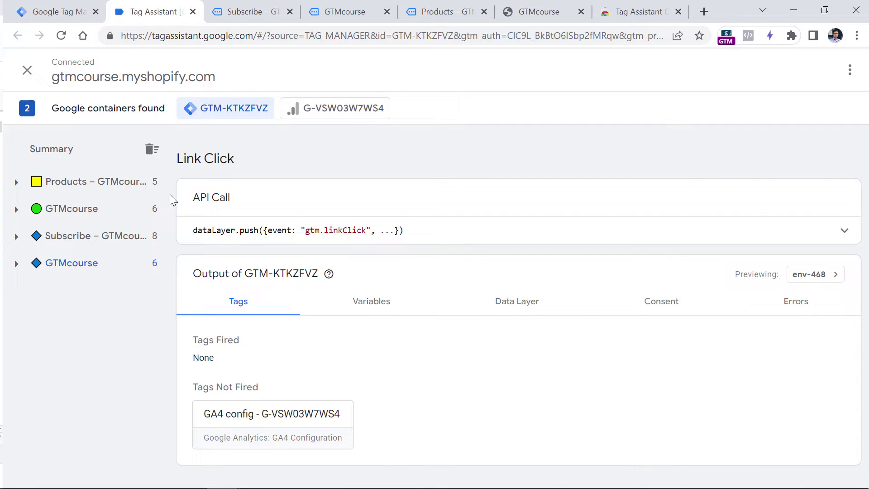
# Inspect the homepage's Catalog menu link in the browser's developer tools and copy its class "site-nav__link"
pyautogui.click(358, 12)
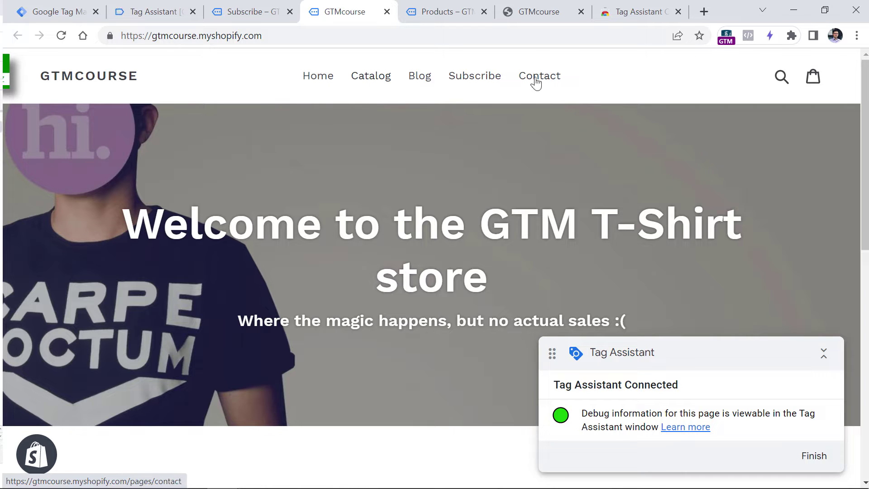
pyautogui.rightClick(368, 81)
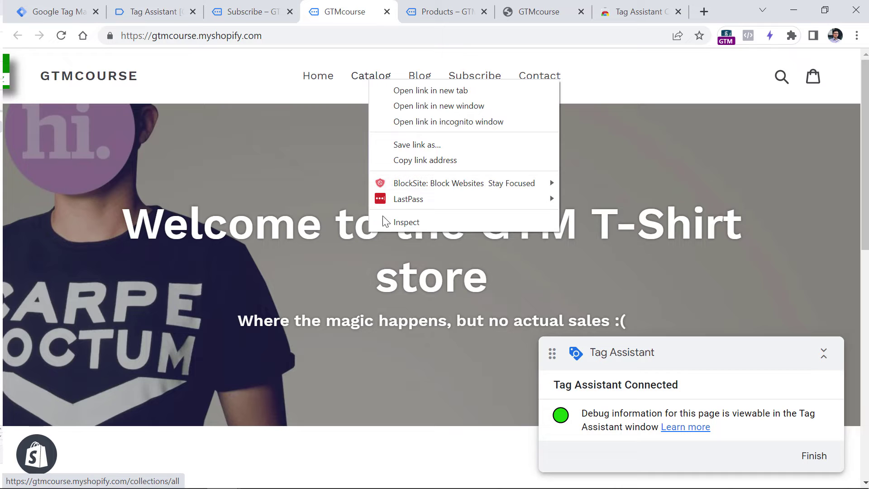
pyautogui.click(406, 223)
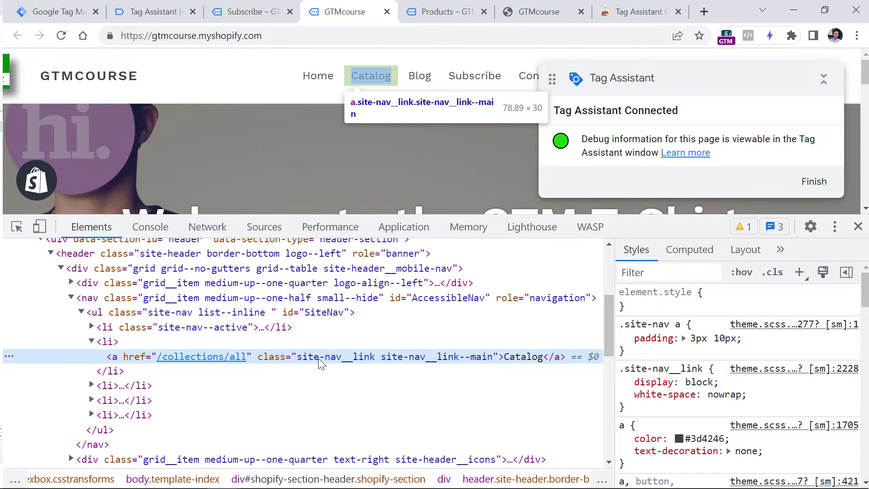
pyautogui.doubleClick(318, 357)
pyautogui.moveTo(298, 357); pyautogui.dragTo(370, 360)
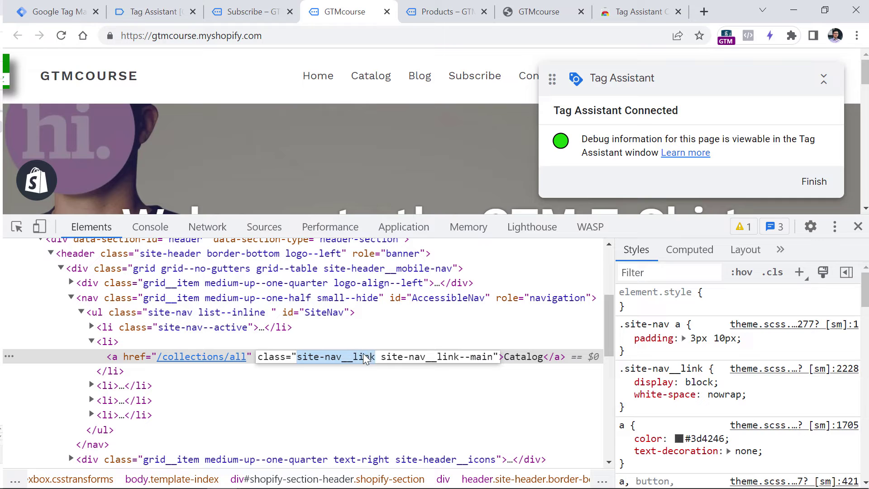
pyautogui.rightClick(366, 358)
pyautogui.click(395, 227)
# Create a new trigger of type Click - Just Links in the Tag Manager workspace
pyautogui.click(54, 11)
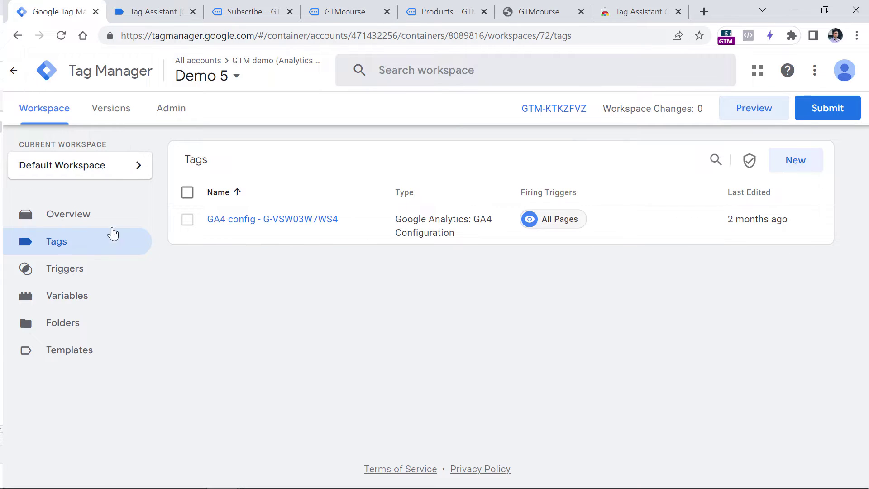
pyautogui.click(67, 272)
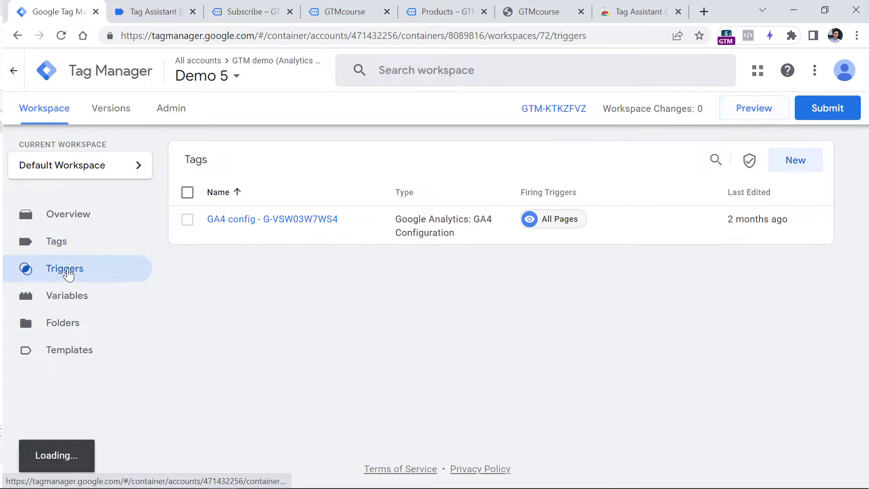
pyautogui.click(795, 161)
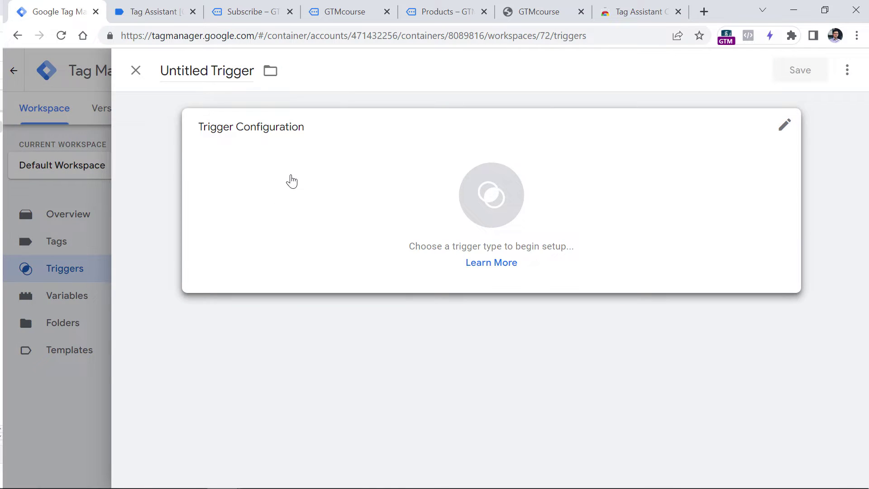
pyautogui.click(292, 181)
pyautogui.click(516, 415)
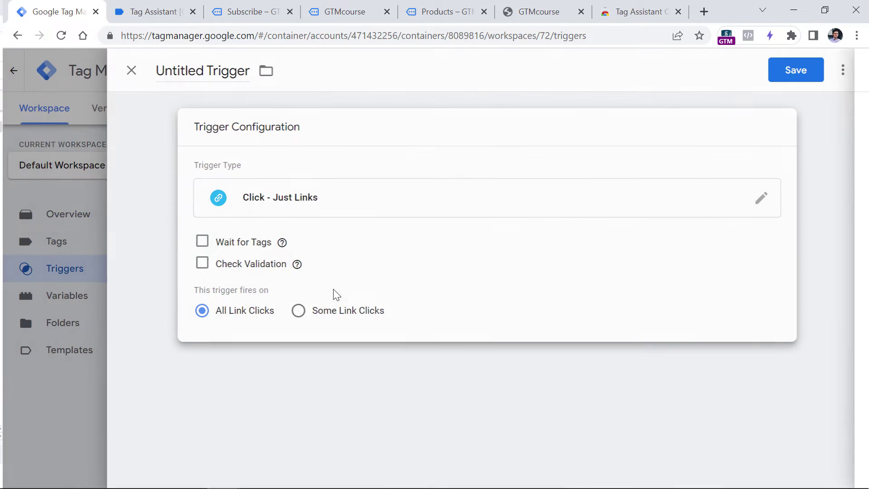
# Limit the trigger to some link clicks where the built-in variable Click Classes contains "site-nav__link"
pyautogui.click(301, 311)
pyautogui.click(310, 375)
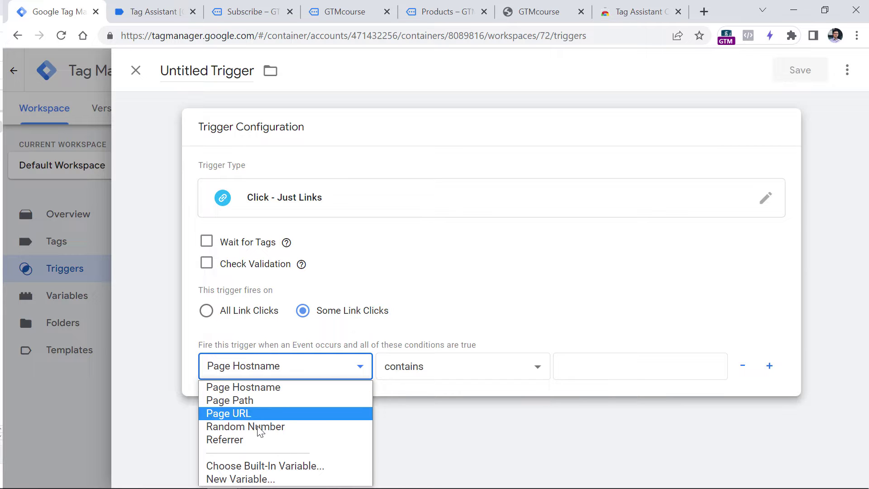
pyautogui.click(287, 469)
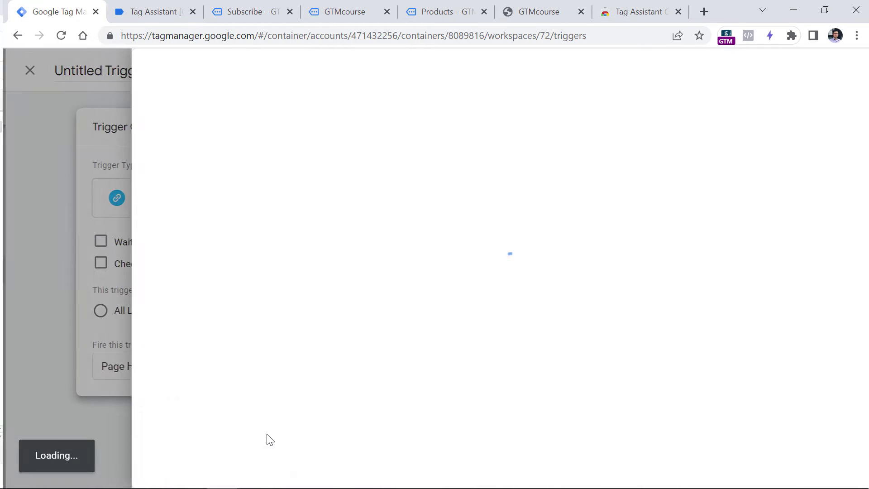
pyautogui.click(189, 159)
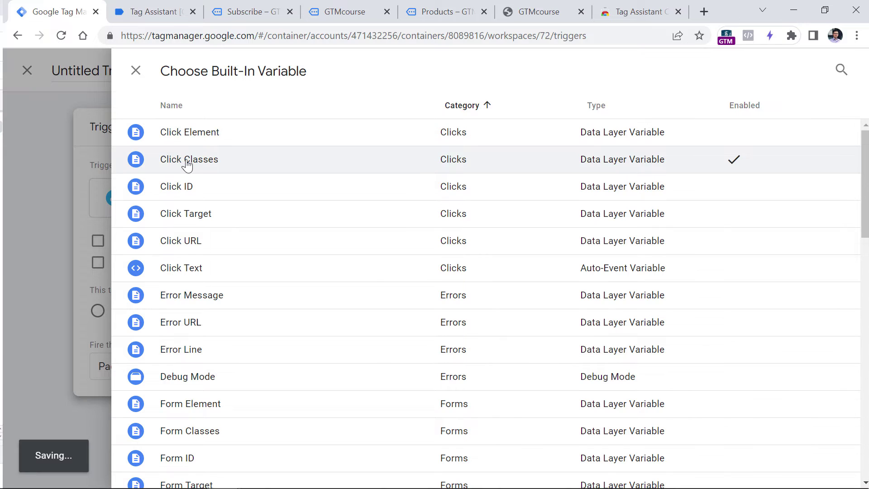
pyautogui.click(575, 368)
pyautogui.hotkey('ctrl', 'v')
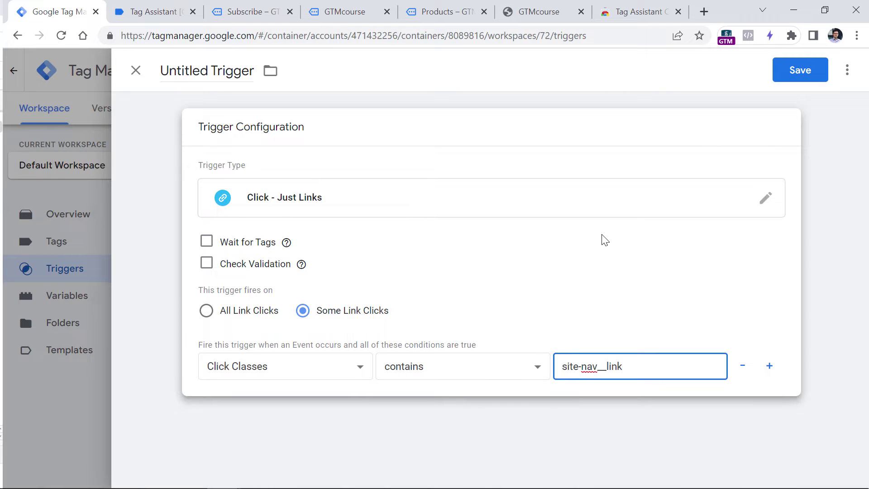
# Name the trigger "Link click - menu link" and save it
pyautogui.click(197, 68)
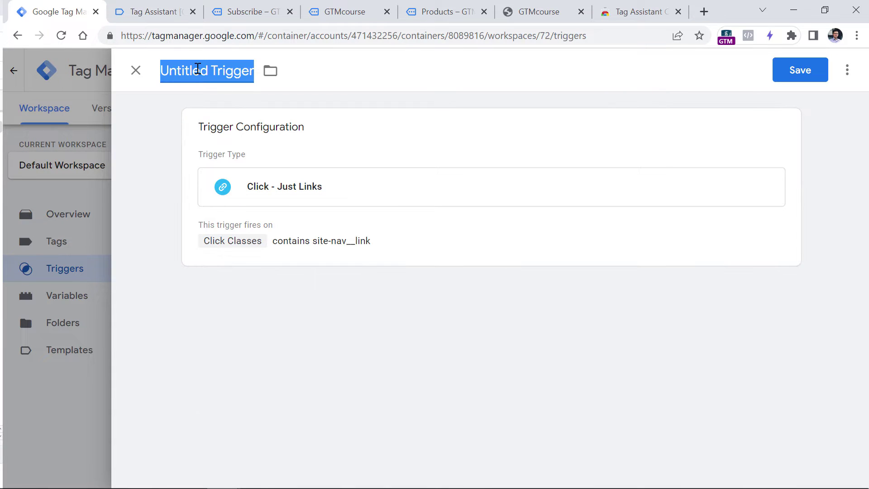
pyautogui.write('Link click - menu link')
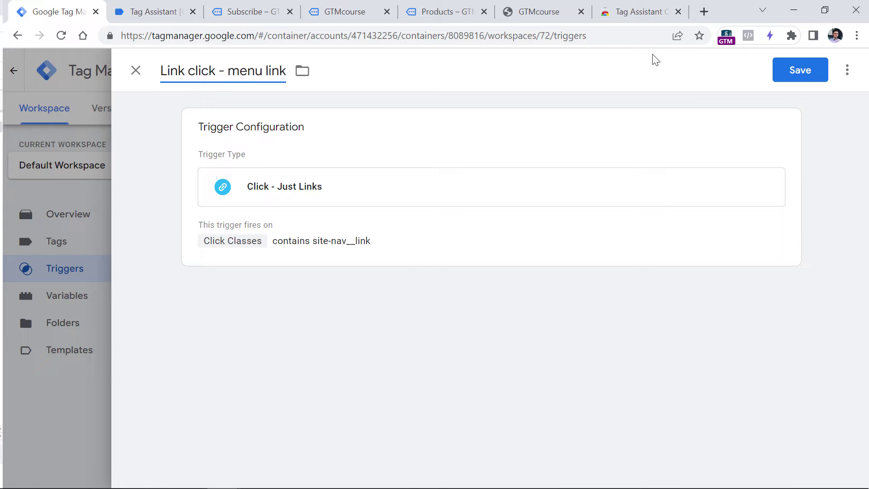
pyautogui.click(793, 72)
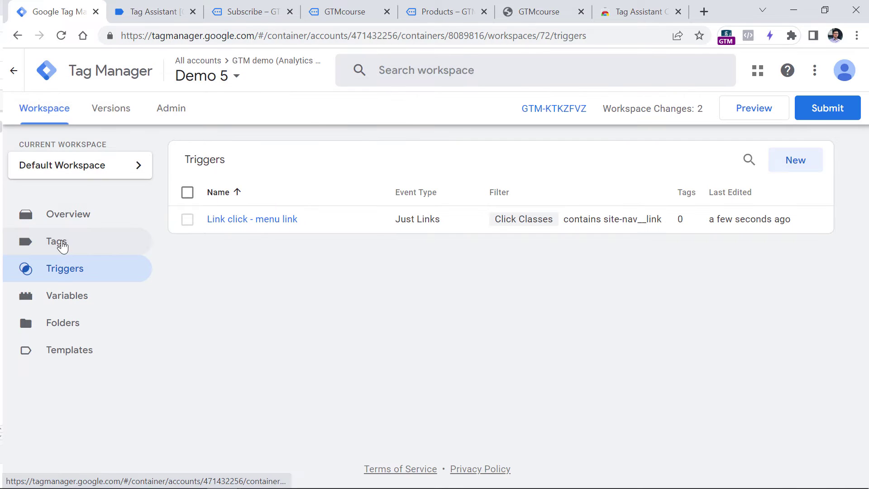
# Create a new tag of type Google Analytics: GA4 Event
pyautogui.click(62, 247)
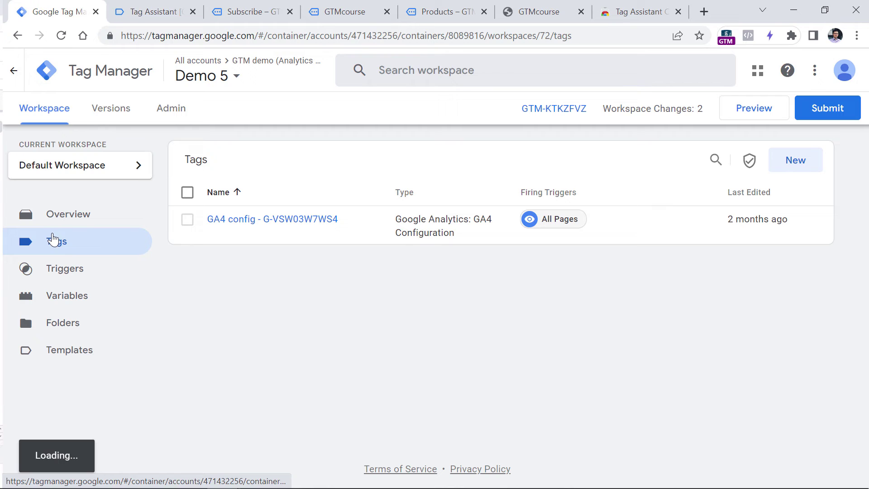
pyautogui.click(795, 161)
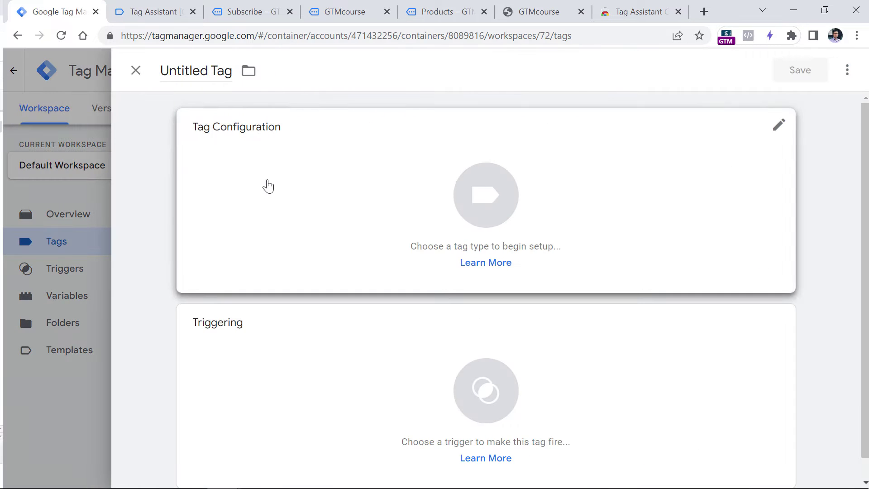
pyautogui.click(266, 184)
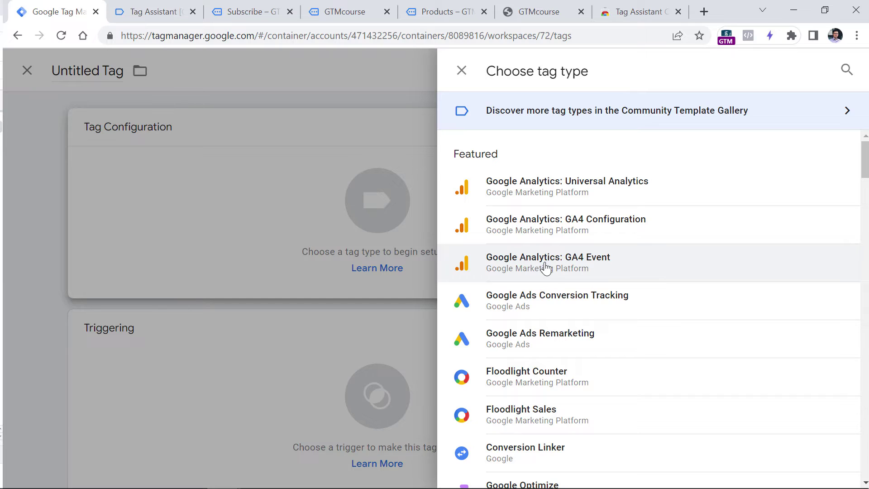
pyautogui.click(546, 268)
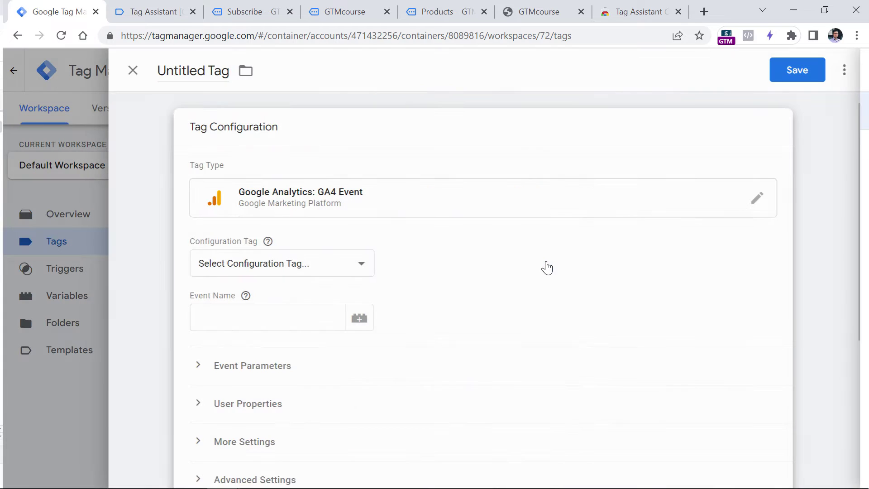
# Set the tag's configuration tag to "GA4 config - G-VSW03W7WS4" and its event name to "menu_click"
pyautogui.click(277, 266)
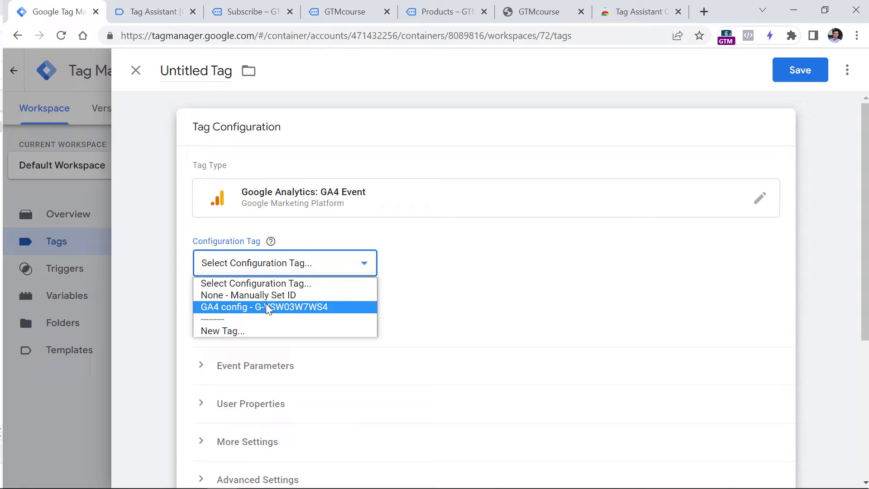
pyautogui.click(277, 308)
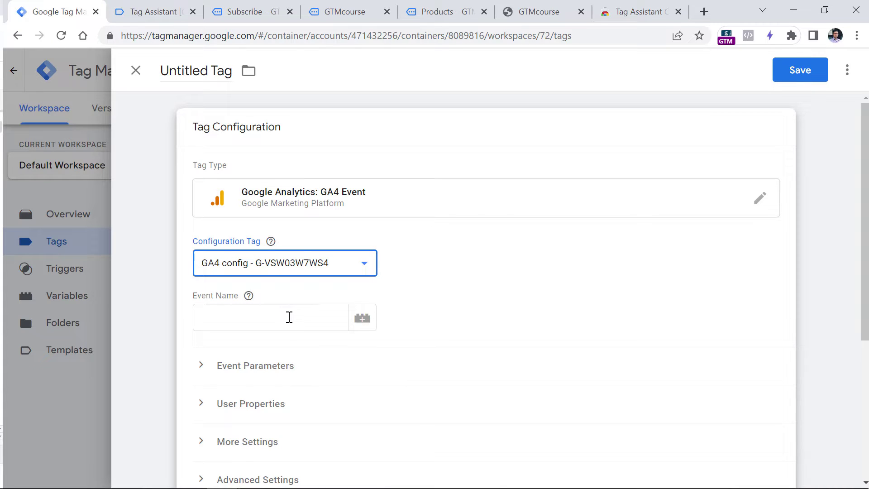
pyautogui.click(289, 317)
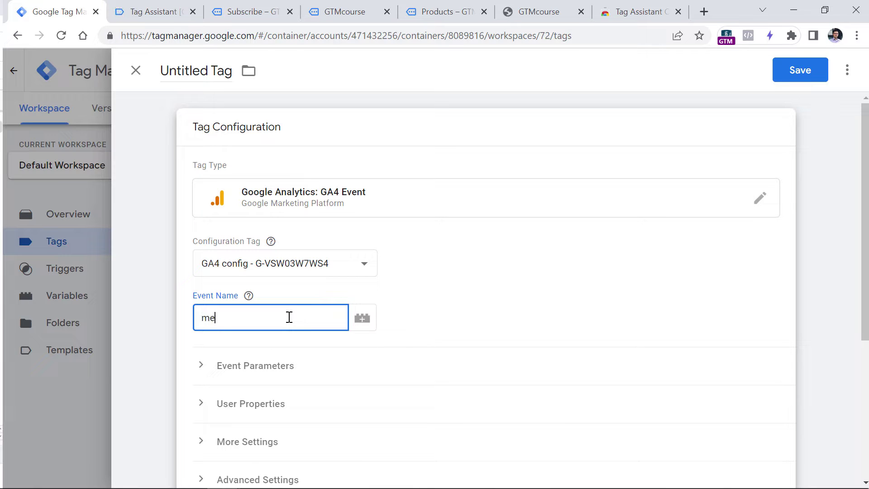
pyautogui.write('nu_click')
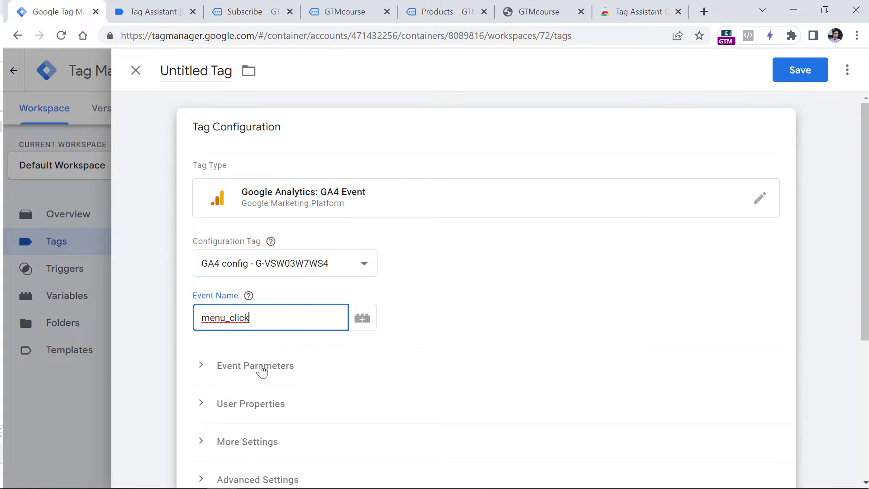
# Add an event parameter named "link_url" to the tag, with the built-in variable Click URL as its value
pyautogui.click(256, 368)
pyautogui.click(260, 415)
pyautogui.click(265, 413)
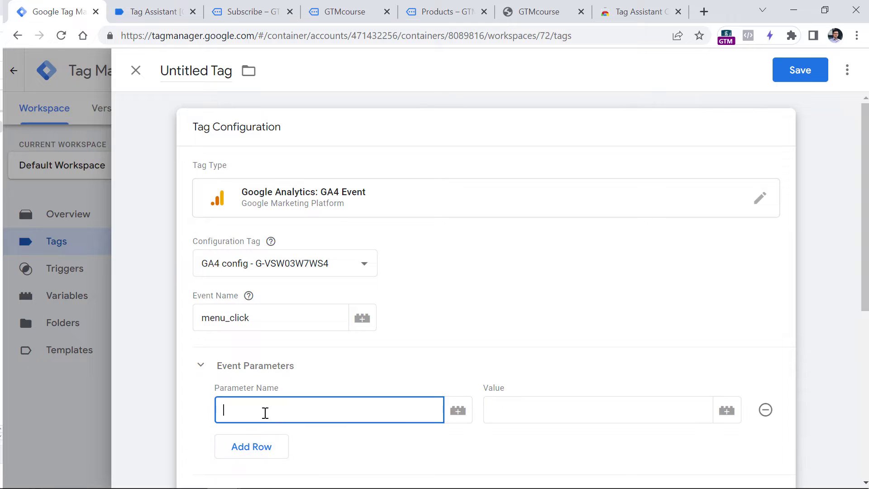
pyautogui.write('ink')
pyautogui.hotkey('ctrl', 'a')
pyautogui.write('link_')
pyautogui.click(271, 12)
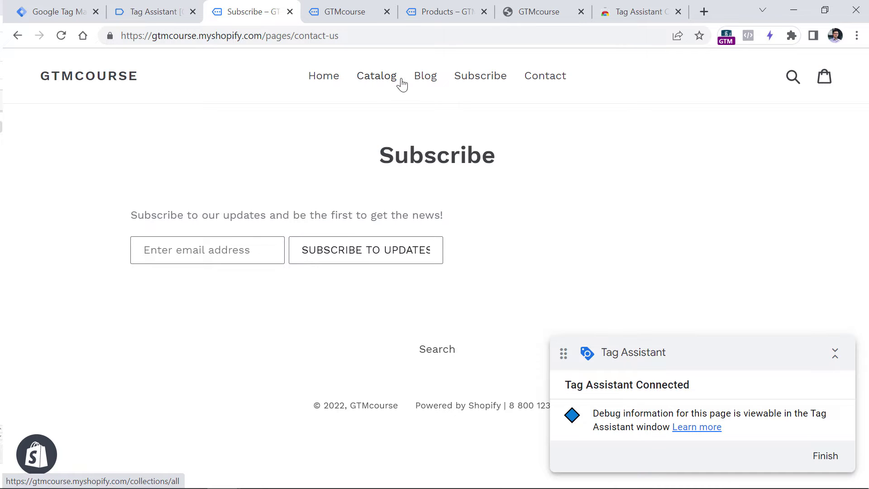
pyautogui.click(48, 9)
pyautogui.click(553, 405)
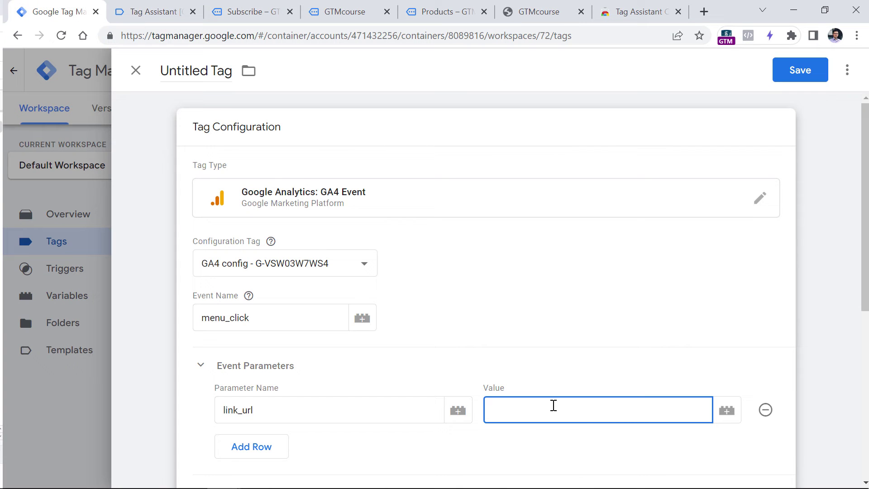
pyautogui.click(727, 411)
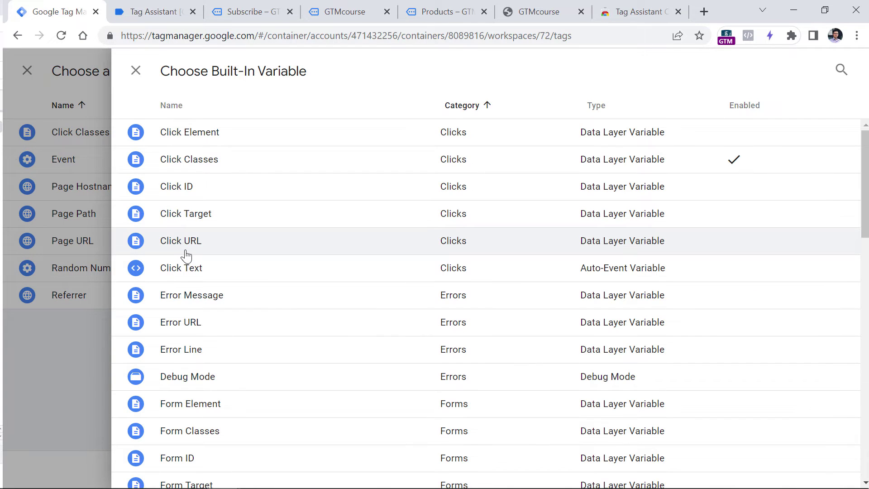
# Add a second event parameter named "link_text", with the built-in variable Click Text as its value
pyautogui.scroll(-5, 273, 335)
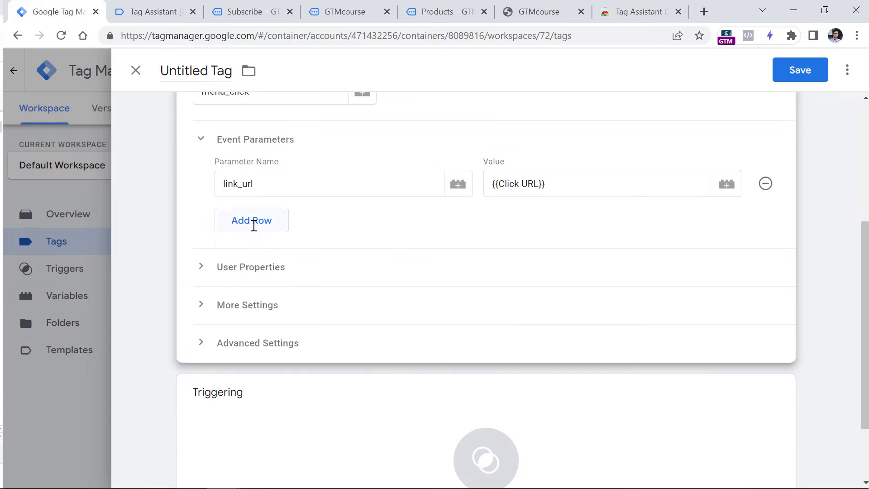
pyautogui.click(252, 221)
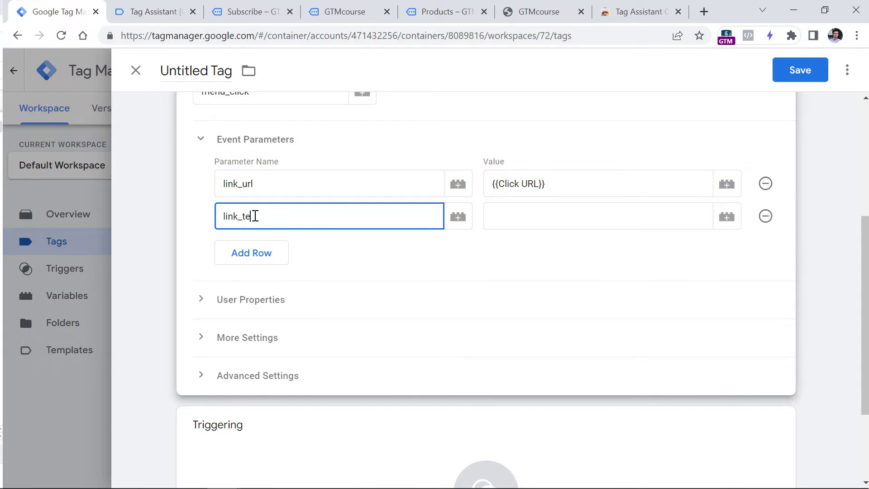
pyautogui.click(344, 11)
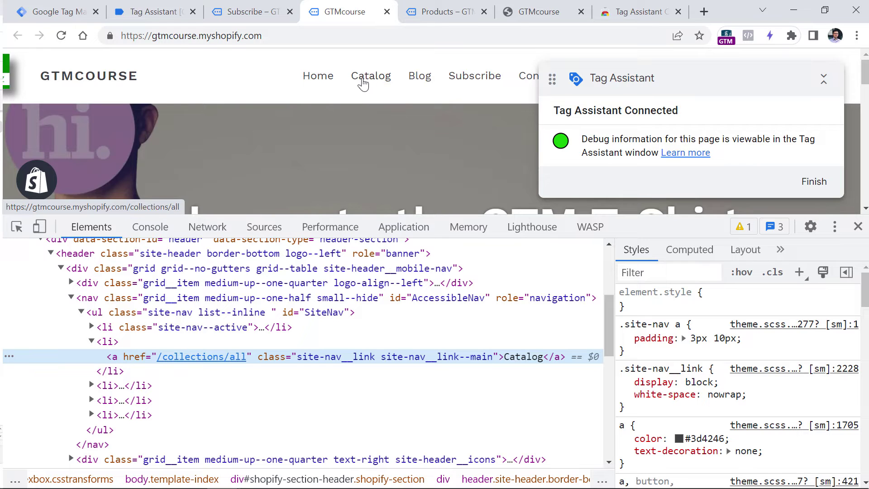
pyautogui.click(62, 9)
pyautogui.click(539, 216)
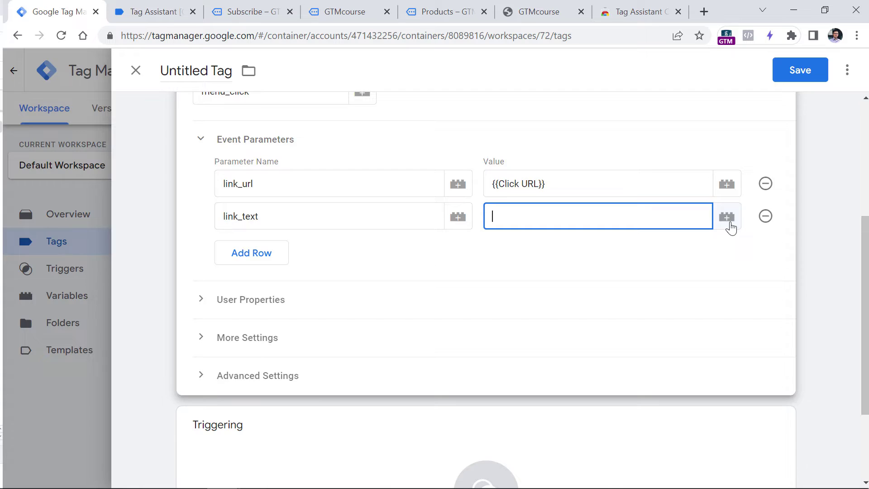
pyautogui.click(726, 217)
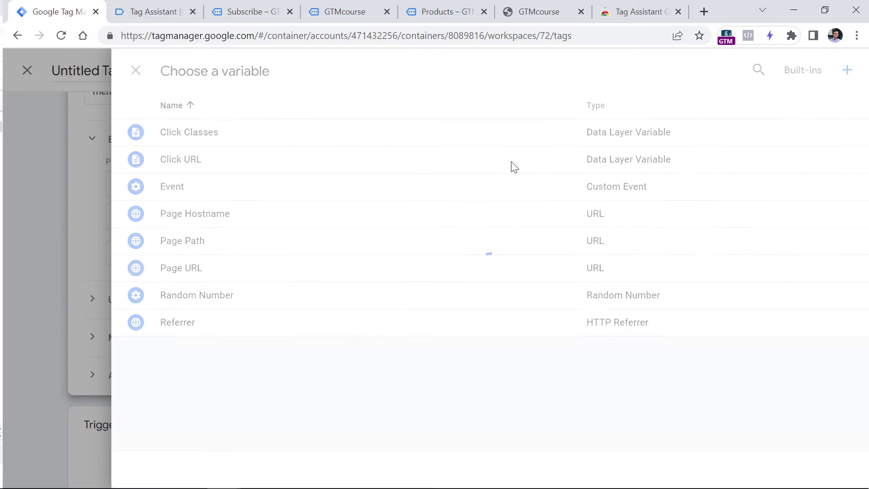
pyautogui.click(804, 72)
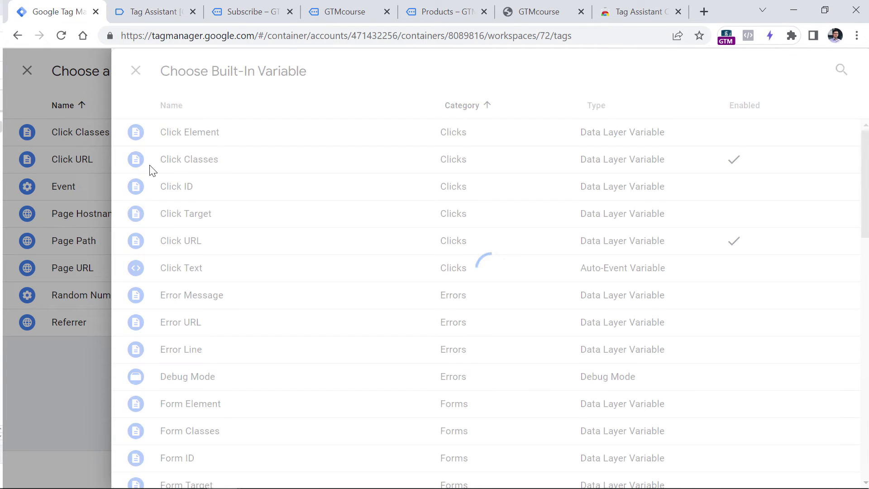
pyautogui.click(181, 270)
# Assign the "Link click - menu link" trigger to the tag
pyautogui.scroll(-3, 294, 333)
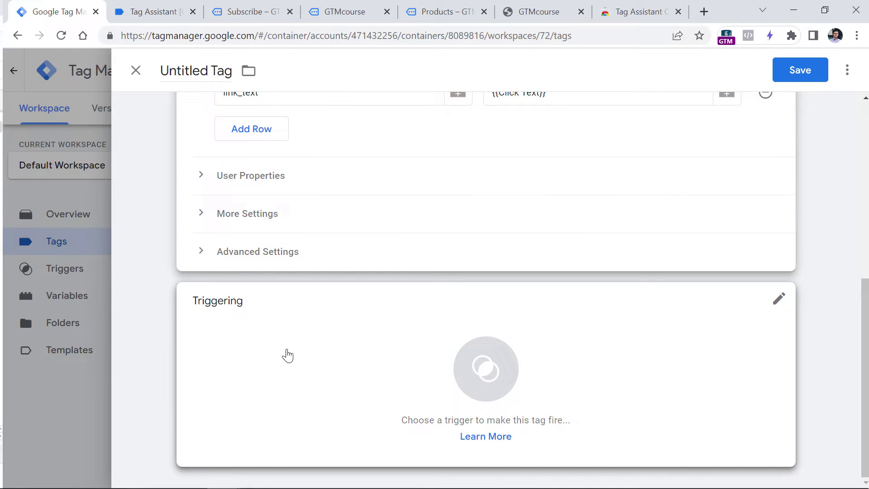
pyautogui.click(284, 355)
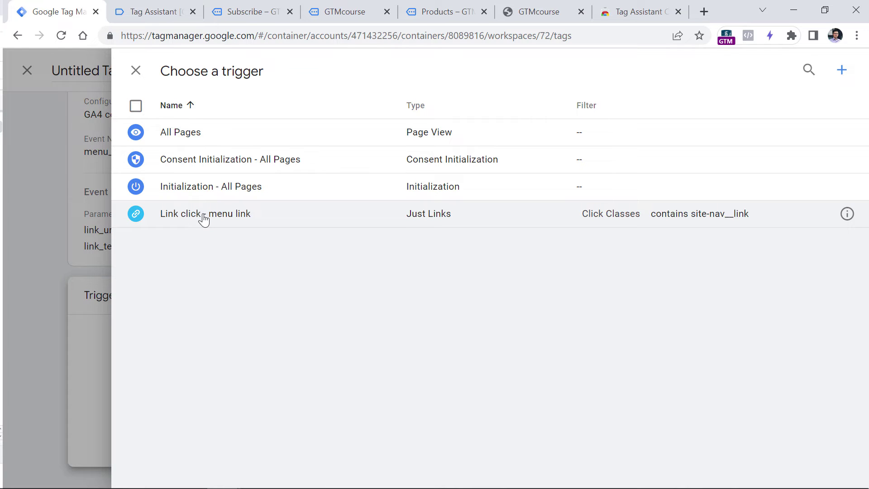
pyautogui.click(205, 219)
# Name the tag "GA4 event - menu_click" and save it
pyautogui.click(187, 70)
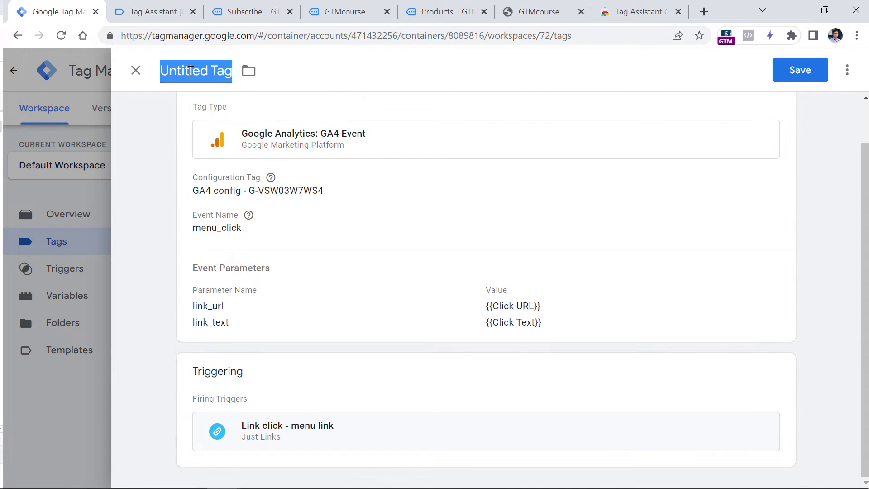
pyautogui.write('GA4 event - menu_click')
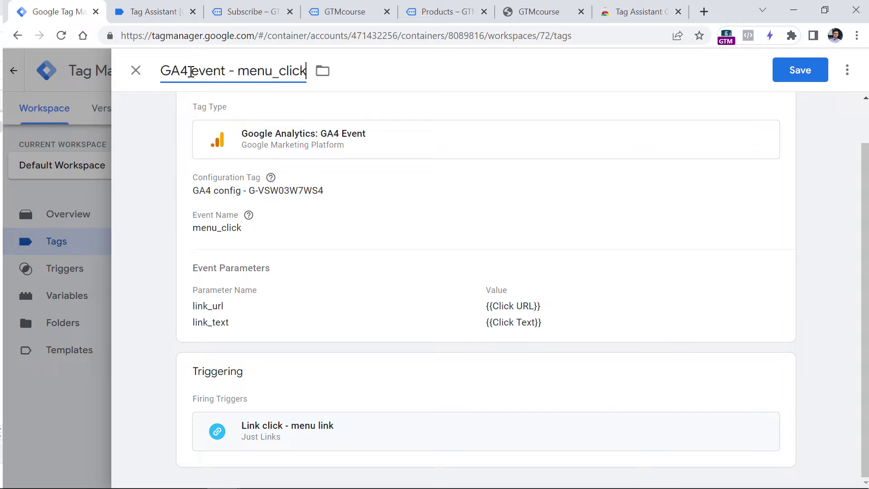
pyautogui.click(800, 70)
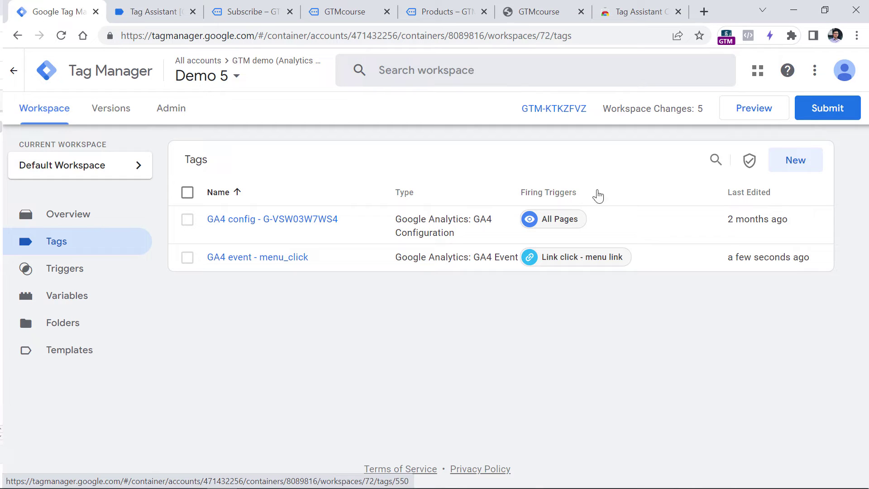
# Start a new preview session for gtmcourse.myshopify.com and close the old store tabs left from the previous session
pyautogui.click(760, 112)
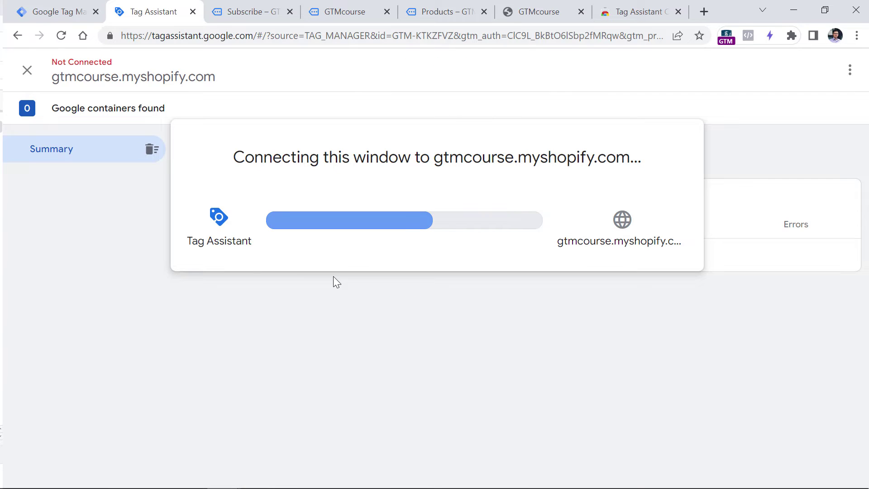
pyautogui.click(44, 6)
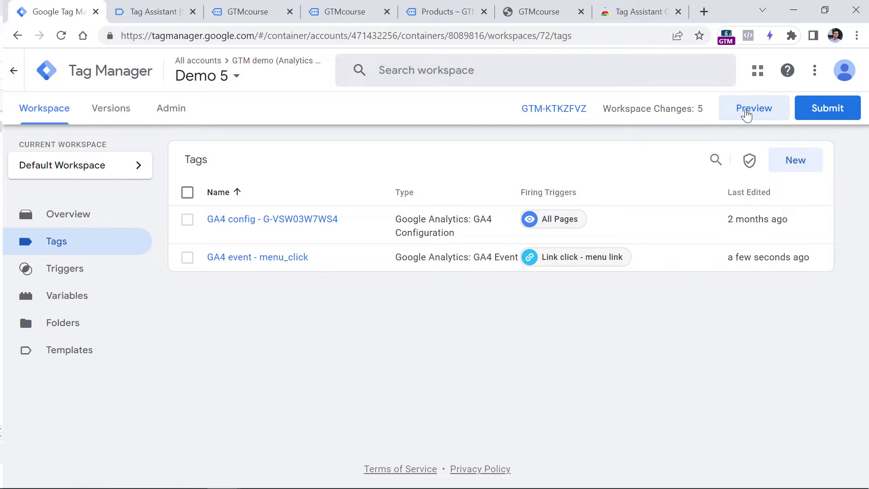
pyautogui.click(387, 11)
pyautogui.click(389, 11)
pyautogui.click(388, 11)
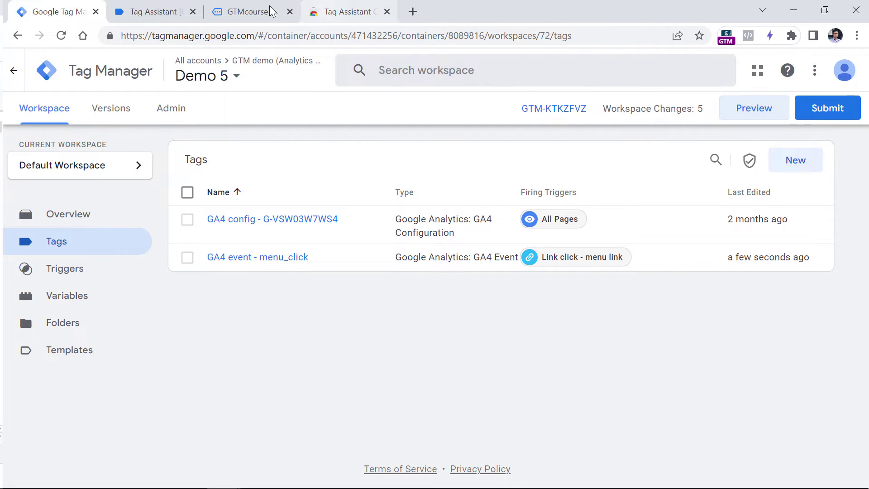
# On the newly connected store homepage, follow the Search link in the page footer
pyautogui.click(252, 5)
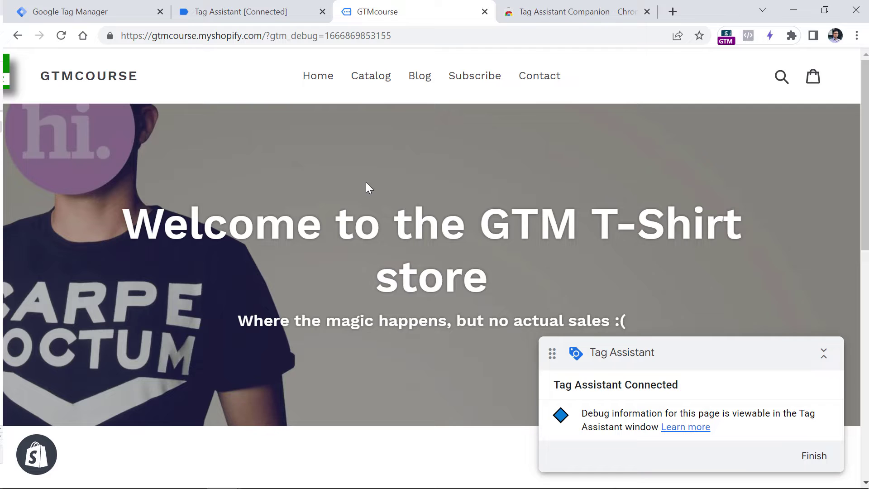
pyautogui.scroll(-10, 256, 262)
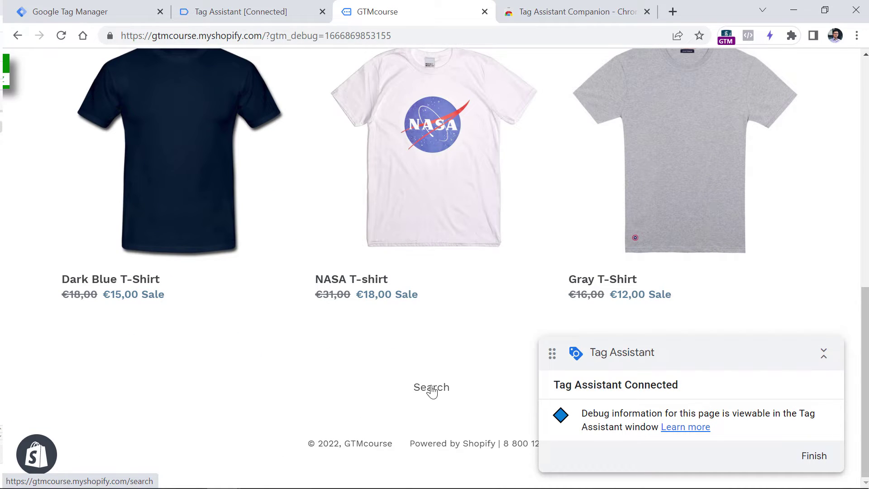
pyautogui.click(435, 396)
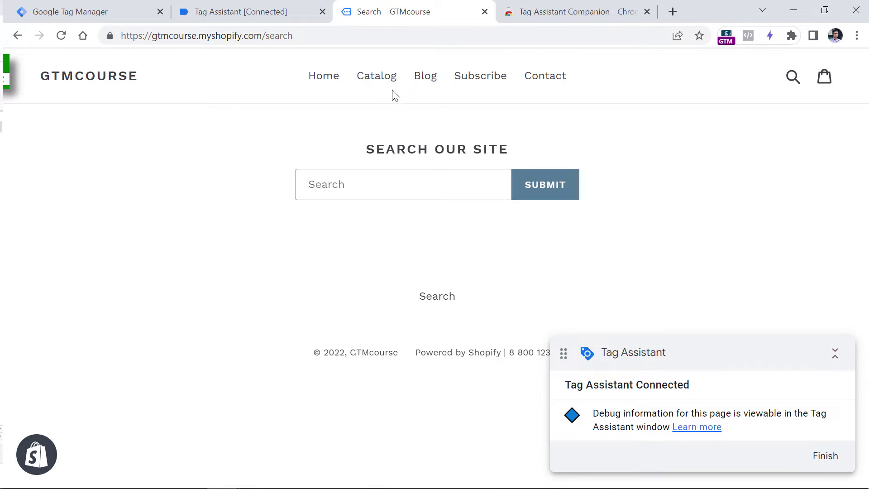
# Open the store's Catalog, Blog and Subscribe menu links in new tabs
pyautogui.keyDown('ctrl'); pyautogui.click(426, 84); pyautogui.keyUp('ctrl')
pyautogui.keyDown('ctrl'); pyautogui.click(426, 84); pyautogui.keyUp('ctrl')
pyautogui.keyDown('ctrl'); pyautogui.click(466, 80); pyautogui.keyUp('ctrl')
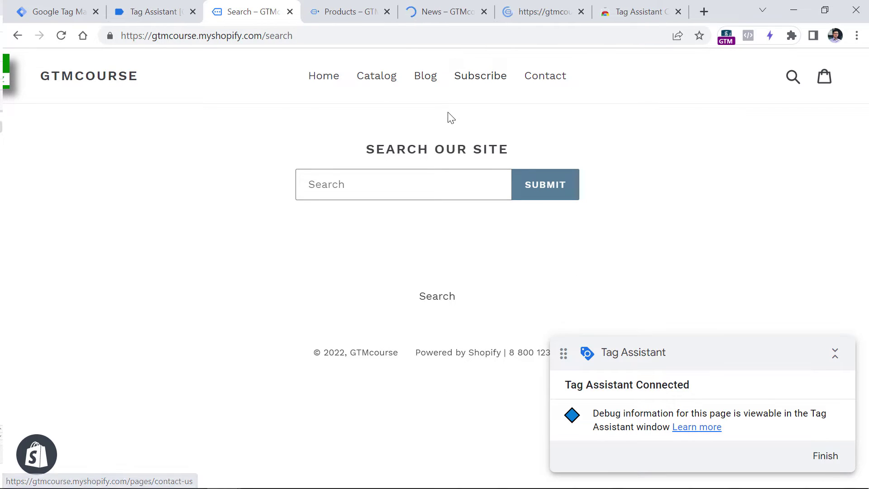
# Switch to Tag Assistant and open Link Click event 8 under the GTMcourse page
pyautogui.click(154, 10)
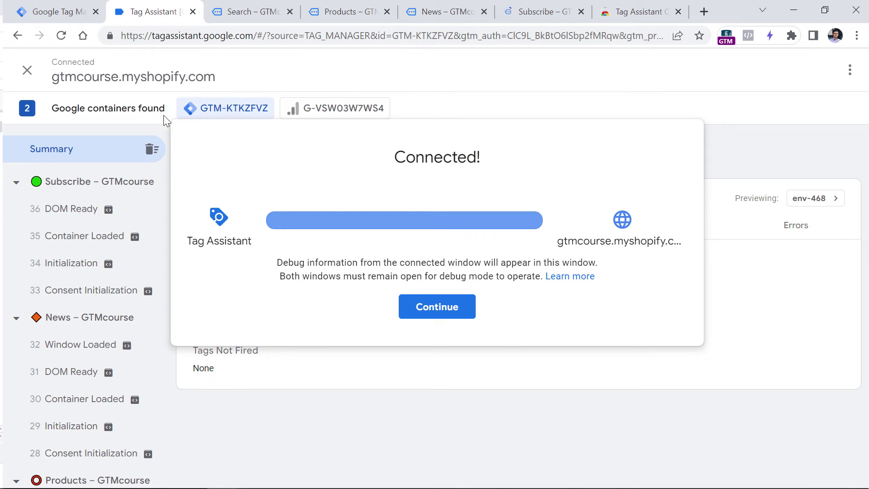
pyautogui.scroll(-18, 113, 222)
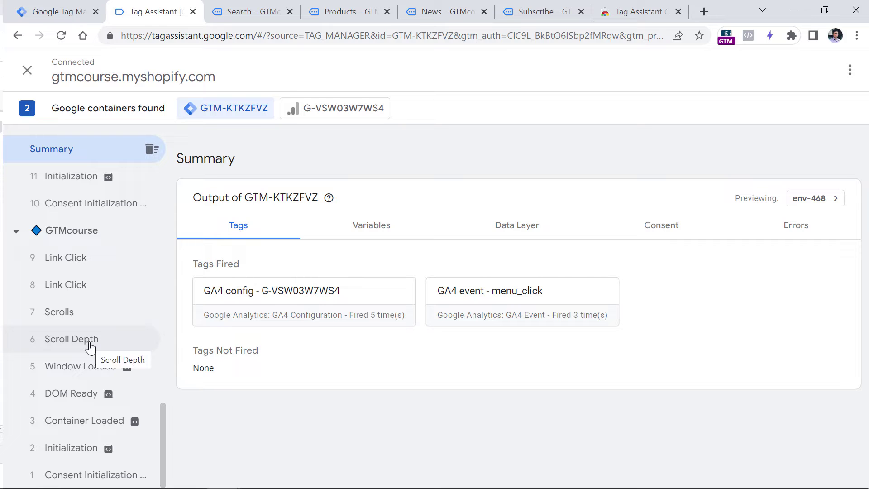
pyautogui.click(76, 293)
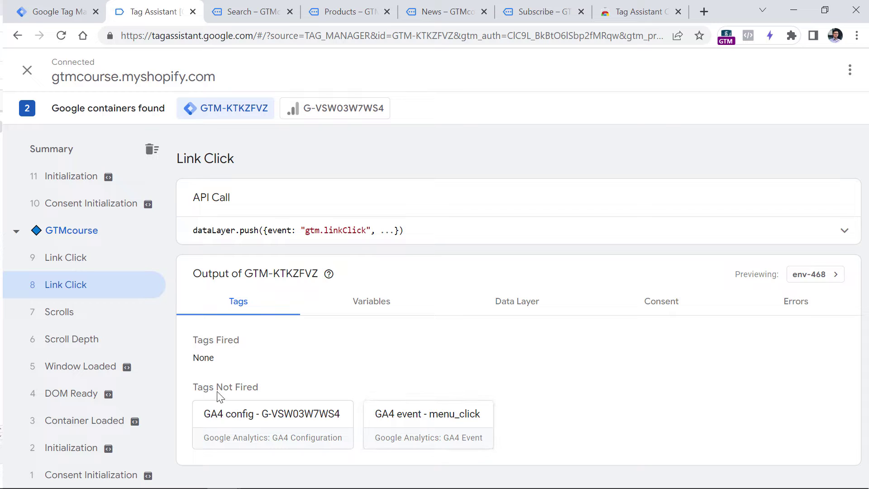
# Open the details of the "GA4 event - menu_click" tag and examine the filters of its firing trigger
pyautogui.click(433, 425)
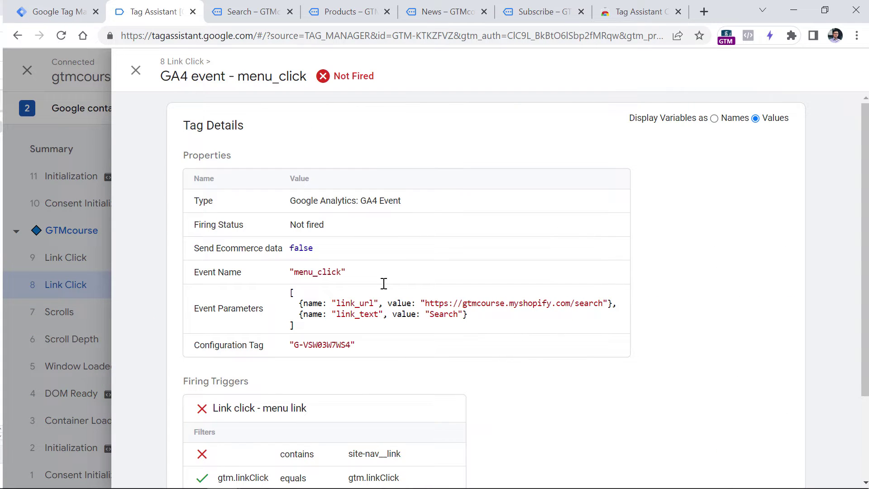
pyautogui.scroll(-3, 384, 284)
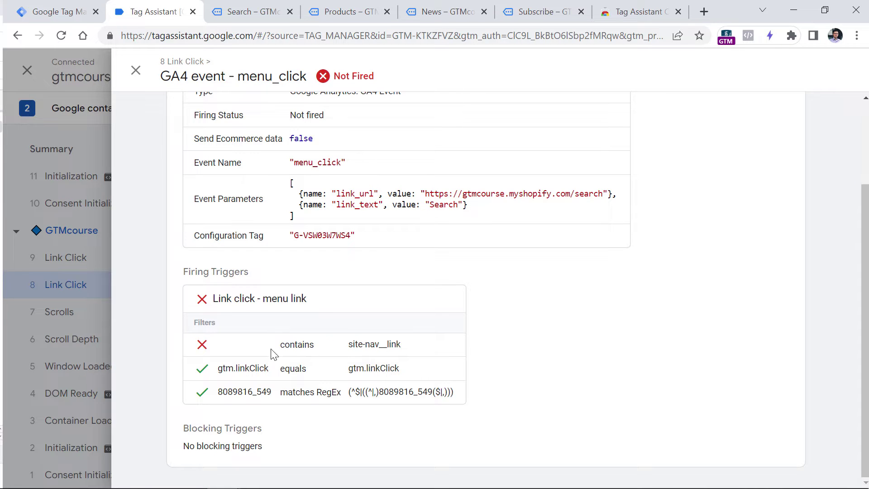
pyautogui.moveTo(218, 372); pyautogui.dragTo(272, 376)
pyautogui.click(70, 291)
# View the configuration of the "Link click - menu link" trigger in Google Tag Manager and return to Tag Assistant
pyautogui.click(63, 12)
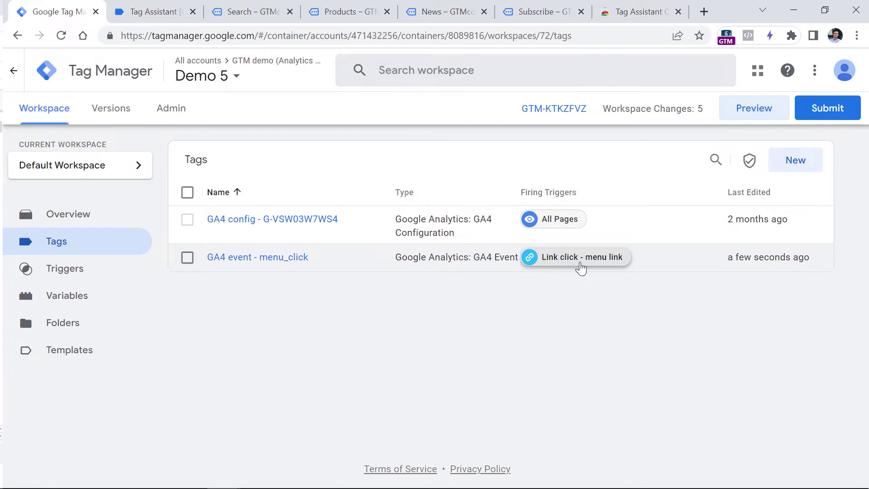
pyautogui.click(585, 266)
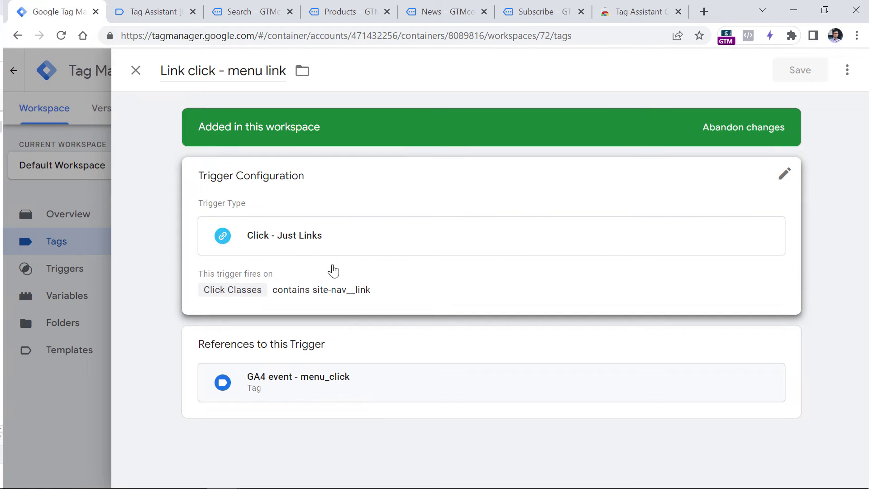
pyautogui.hotkey('ctrl', 'Tab')
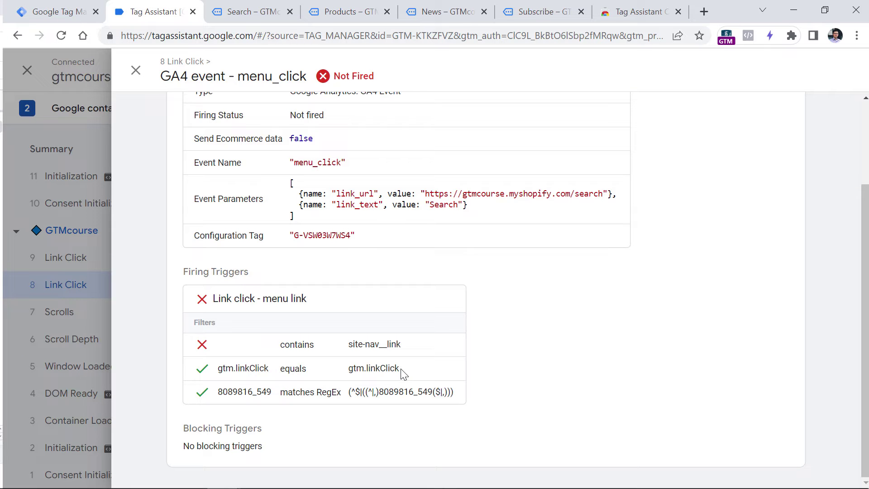
# Compare the actual and expected values in the firing trigger's event and Click Classes filters
pyautogui.moveTo(400, 368); pyautogui.dragTo(352, 376)
pyautogui.moveTo(273, 370); pyautogui.dragTo(222, 374)
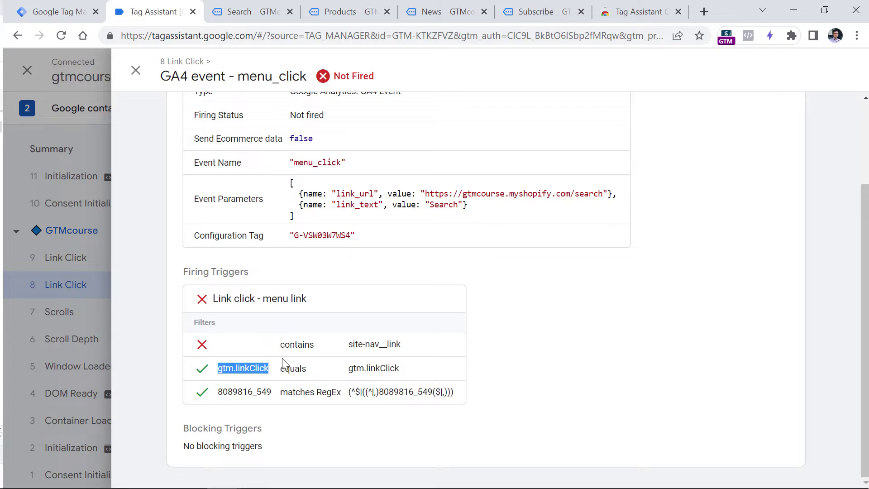
pyautogui.click(255, 347)
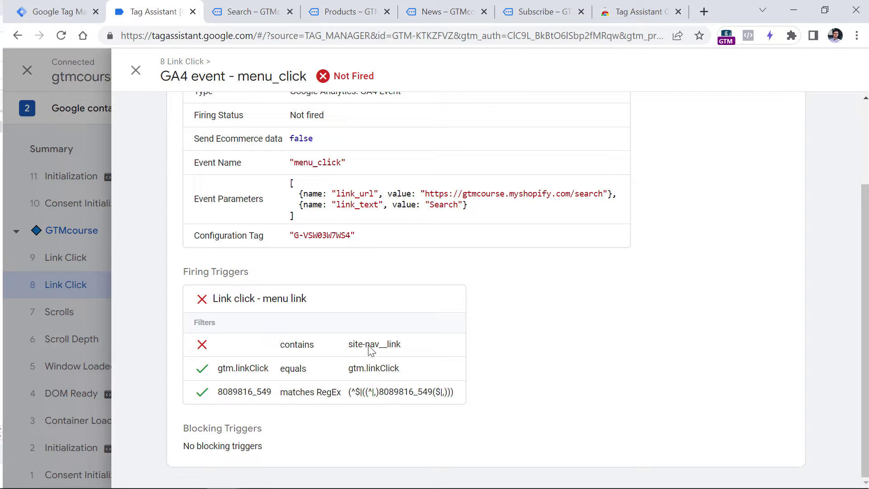
pyautogui.moveTo(352, 345); pyautogui.dragTo(406, 346)
# Reopen the menu_click tag's details for Link Click event 8 and display its variables as names
pyautogui.click(69, 287)
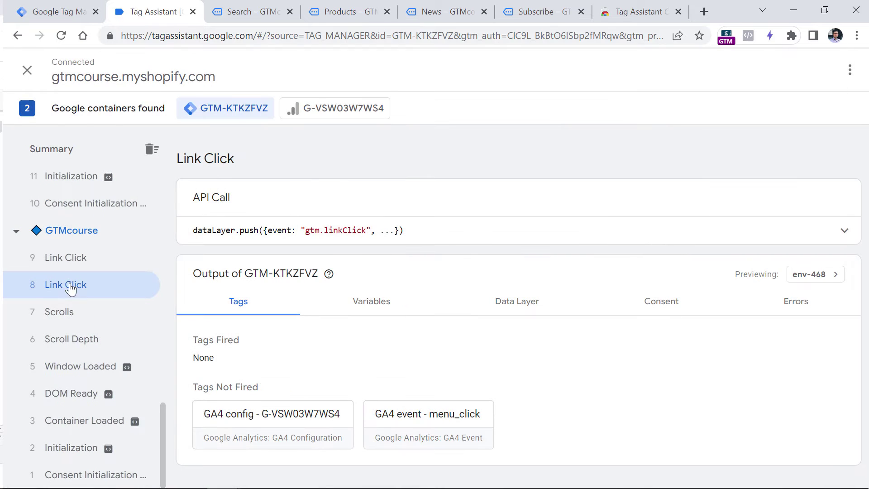
pyautogui.click(417, 430)
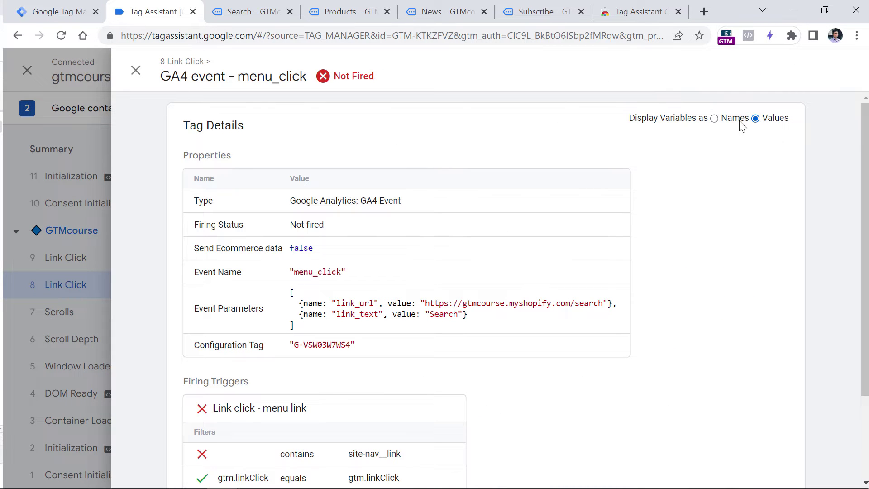
pyautogui.click(714, 119)
pyautogui.scroll(-3, 554, 224)
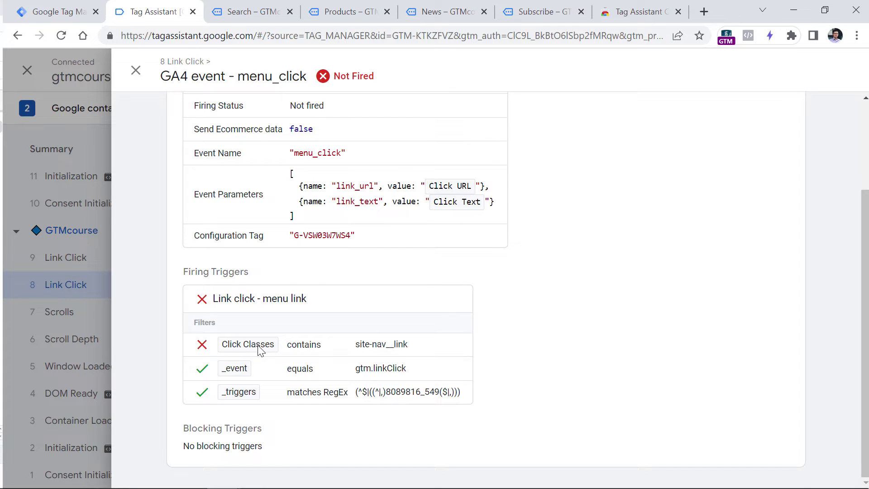
# Display the menu_click tag's variables as values and compare its parameters and trigger filters with the Search link on the store's search page
pyautogui.scroll(3, 268, 342)
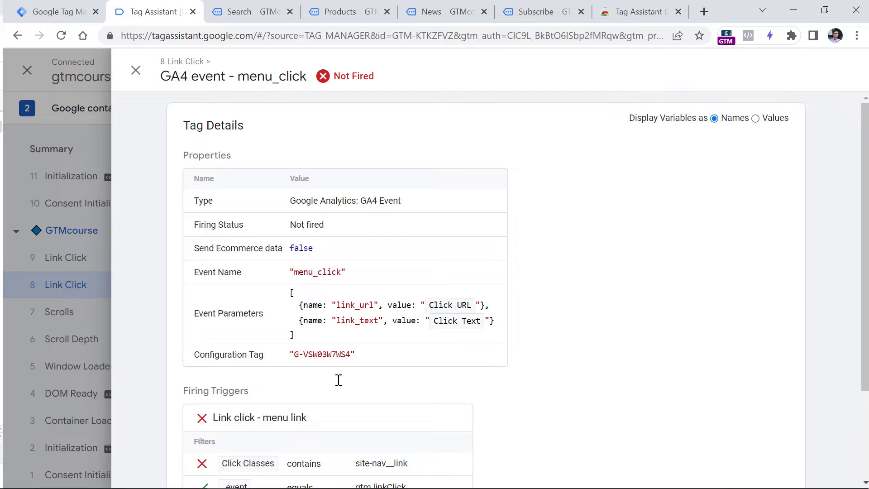
pyautogui.scroll(-3, 339, 380)
pyautogui.scroll(3, 287, 346)
pyautogui.click(756, 119)
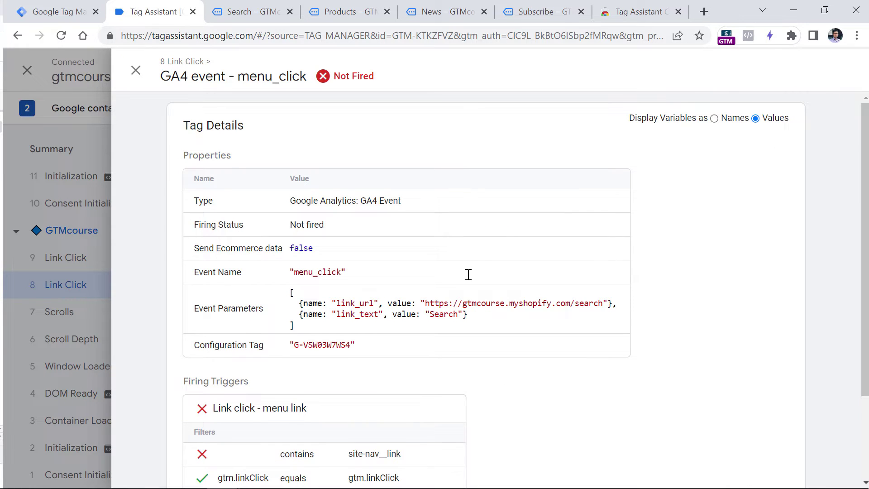
pyautogui.scroll(-3, 410, 298)
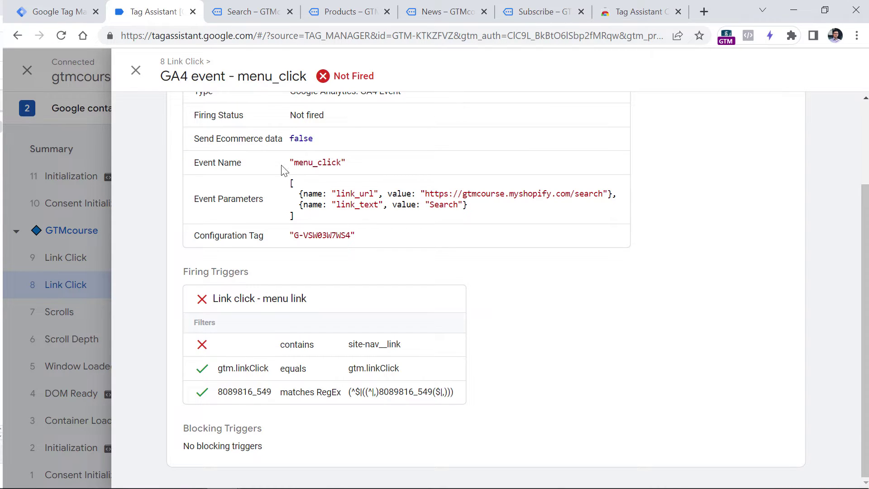
pyautogui.click(249, 10)
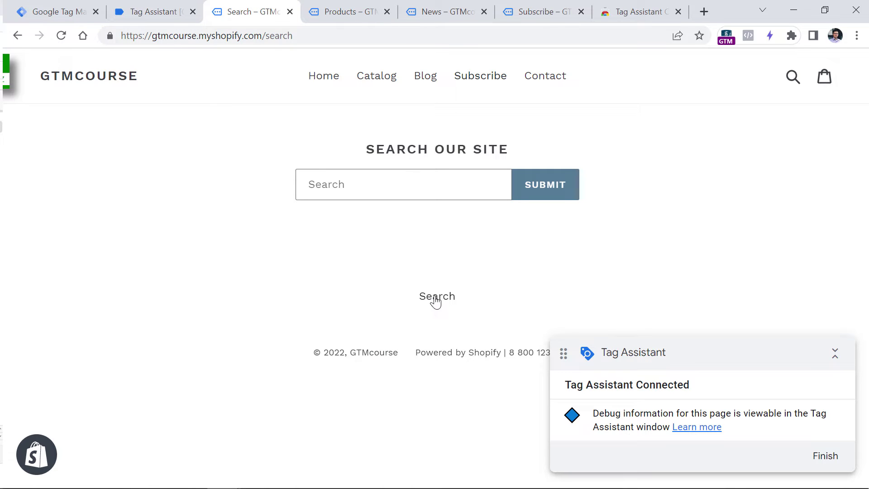
pyautogui.click(155, 11)
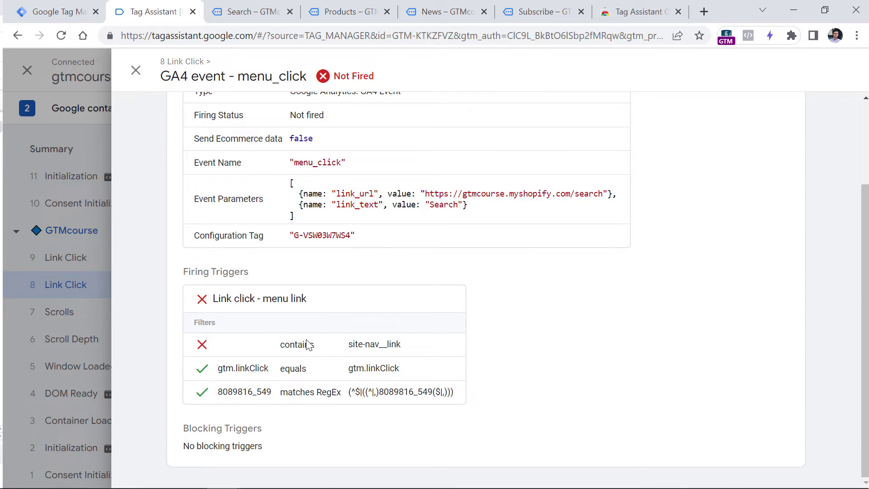
# Close the tag details, select Link Click event 17 and open the details of its fired "GA4 event - menu_click" tag
pyautogui.click(136, 70)
pyautogui.scroll(5, 83, 256)
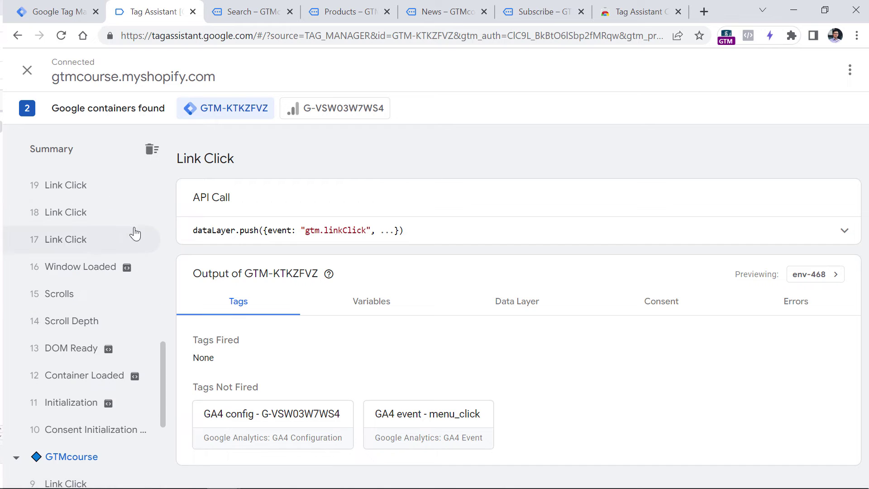
pyautogui.scroll(1, 135, 237)
pyautogui.scroll(-3, 113, 249)
pyautogui.scroll(3, 155, 261)
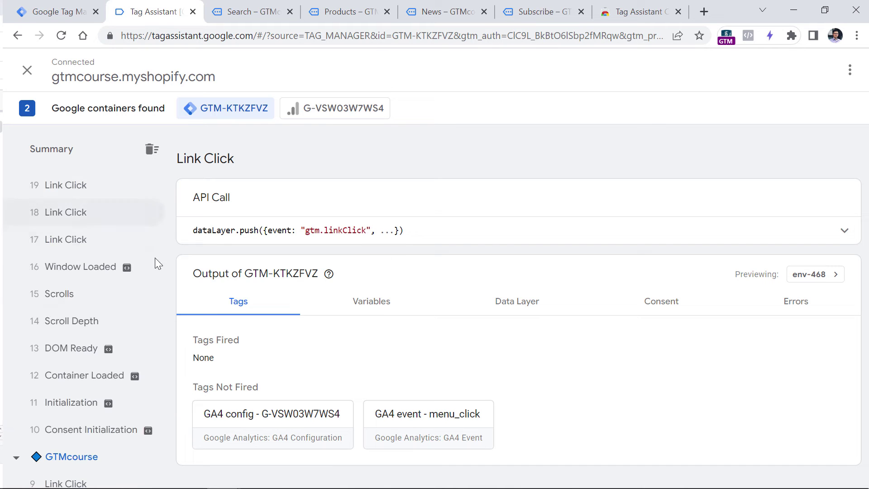
pyautogui.click(78, 242)
pyautogui.scroll(5, 73, 317)
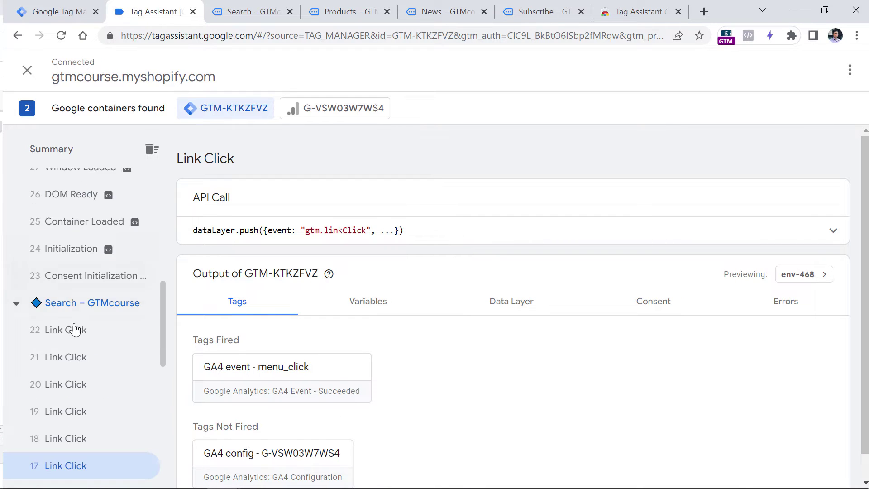
pyautogui.scroll(-5, 81, 281)
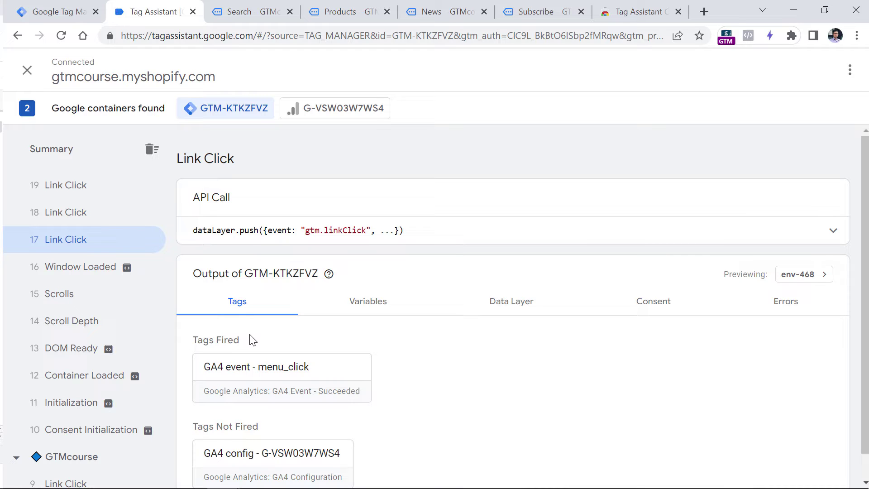
pyautogui.click(285, 379)
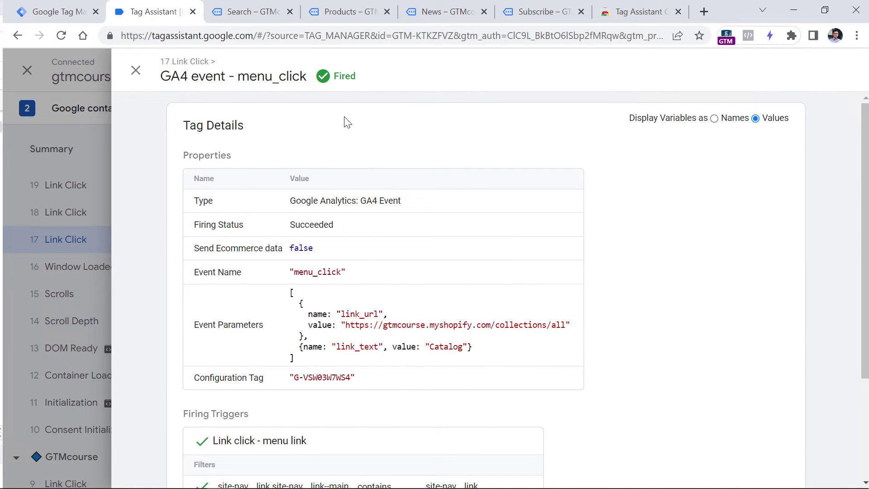
# Examine the tag's firing status and gtm.linkClick filter, and check them against the "Link click - menu link" trigger type in Google Tag Manager
pyautogui.doubleClick(361, 75)
pyautogui.scroll(-3, 387, 136)
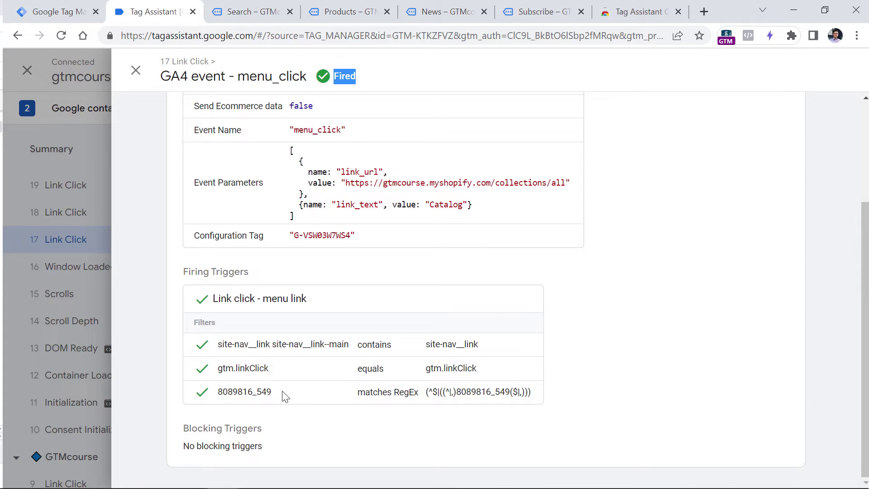
pyautogui.moveTo(236, 369); pyautogui.dragTo(476, 368)
pyautogui.click(30, 5)
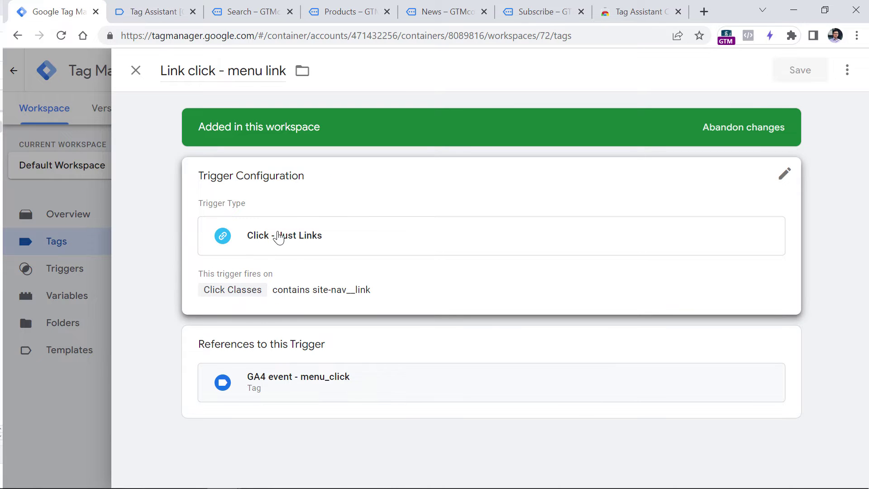
pyautogui.click(278, 237)
pyautogui.click(143, 5)
pyautogui.click(222, 348)
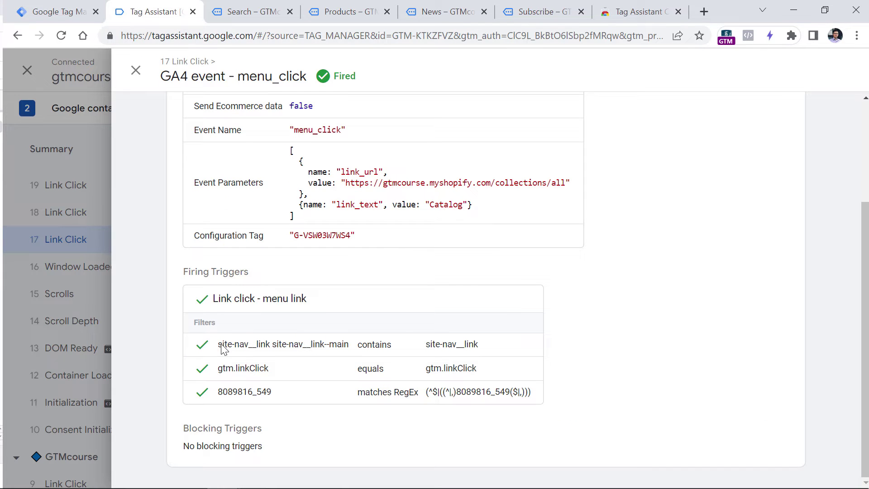
# Compare the trigger's Click Classes condition in Google Tag Manager with the actual and expected class values in the Tag Assistant filter
pyautogui.click(72, 9)
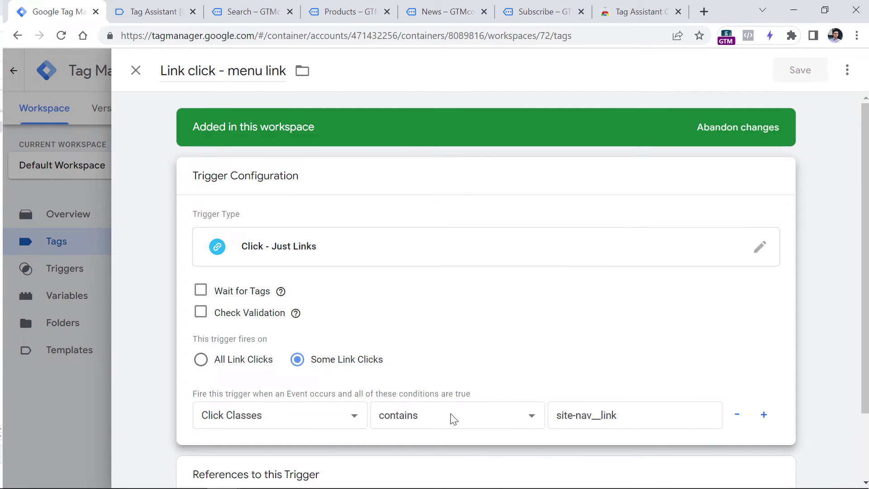
pyautogui.tripleClick(617, 415)
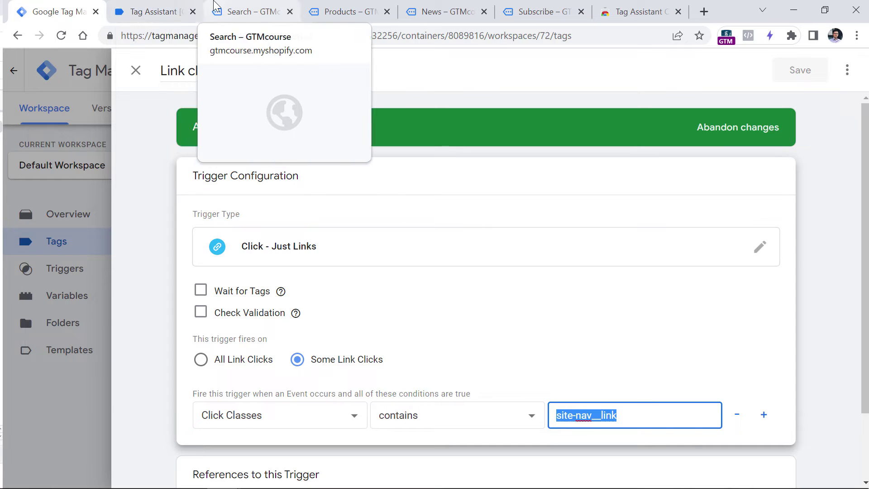
pyautogui.click(154, 11)
pyautogui.scroll(5, 768, 150)
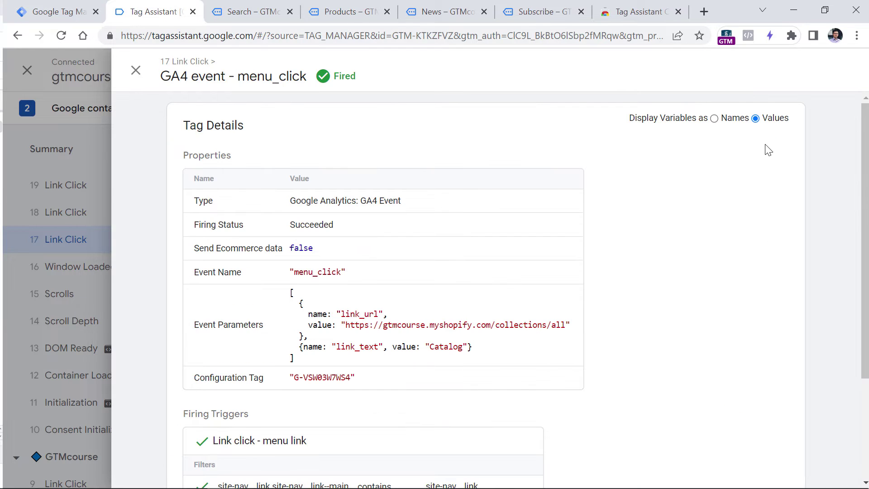
pyautogui.scroll(-3, 679, 190)
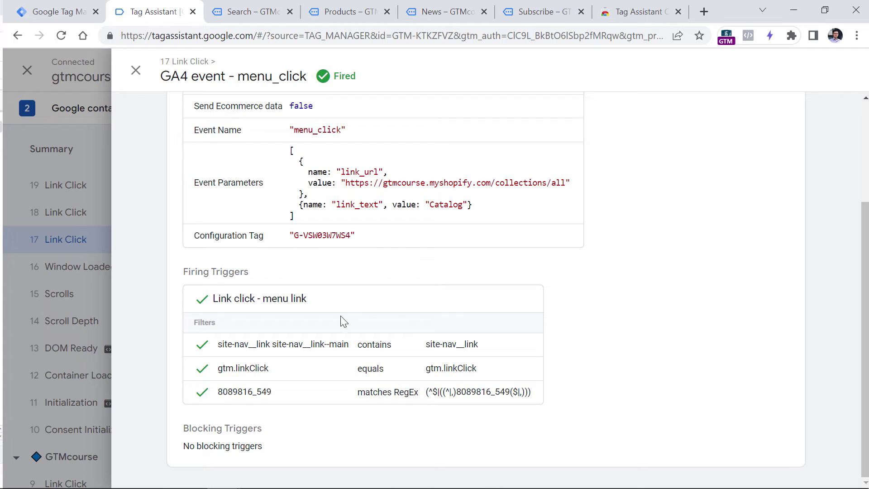
pyautogui.tripleClick(355, 340)
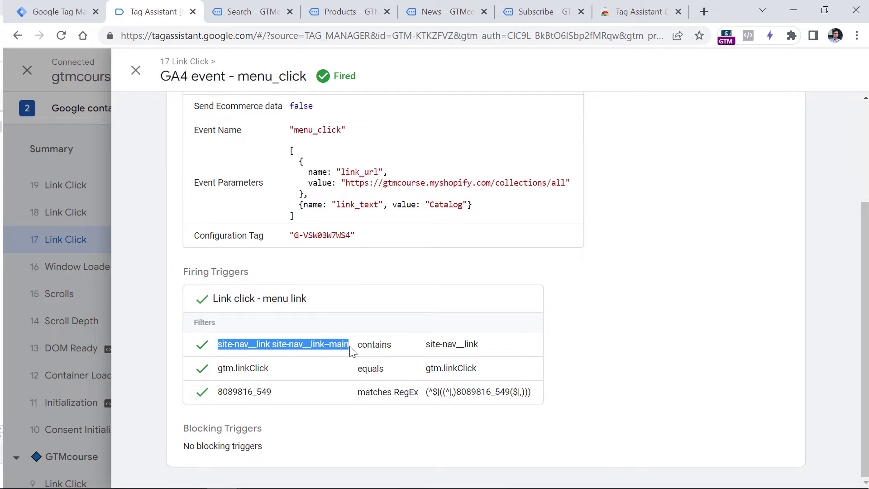
pyautogui.click(313, 353)
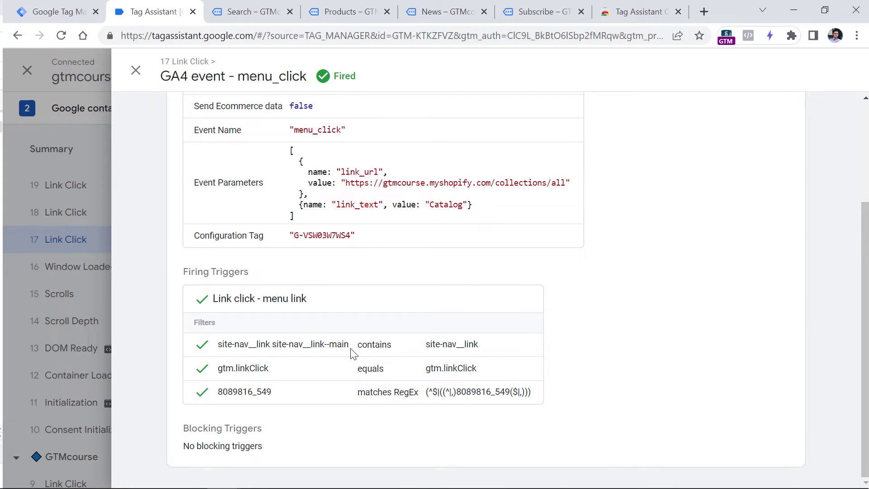
pyautogui.moveTo(426, 344); pyautogui.dragTo(487, 351)
pyautogui.click(272, 348)
pyautogui.moveTo(271, 346); pyautogui.dragTo(218, 347)
pyautogui.click(481, 358)
# Display the fired tag's variables as names and examine its link_url and link_text parameters
pyautogui.scroll(3, 269, 167)
pyautogui.doubleClick(345, 76)
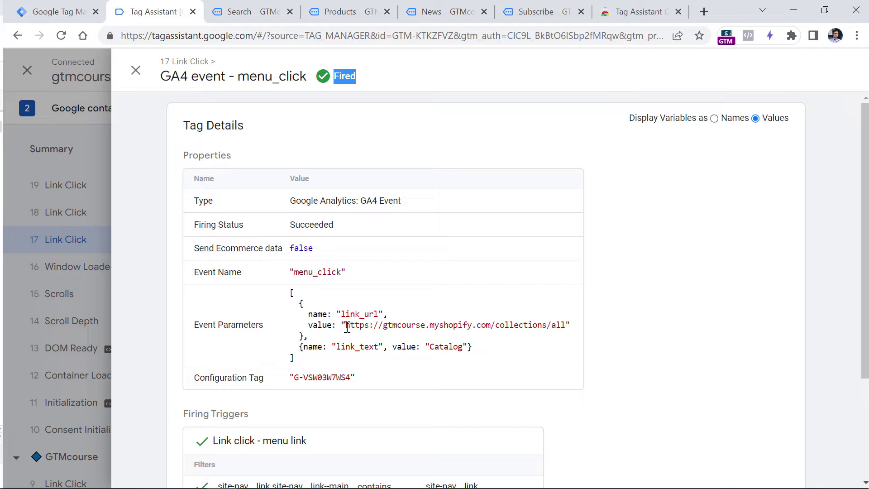
pyautogui.click(715, 119)
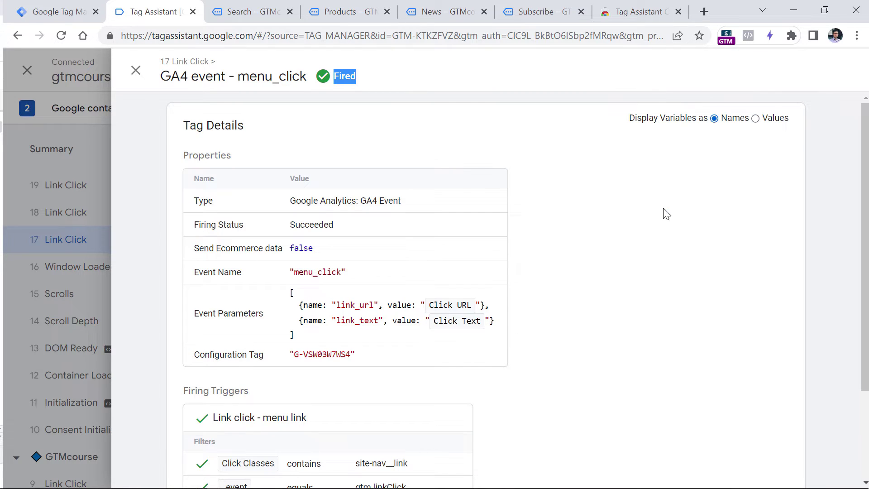
pyautogui.doubleClick(356, 306)
pyautogui.click(357, 306)
pyautogui.doubleClick(356, 321)
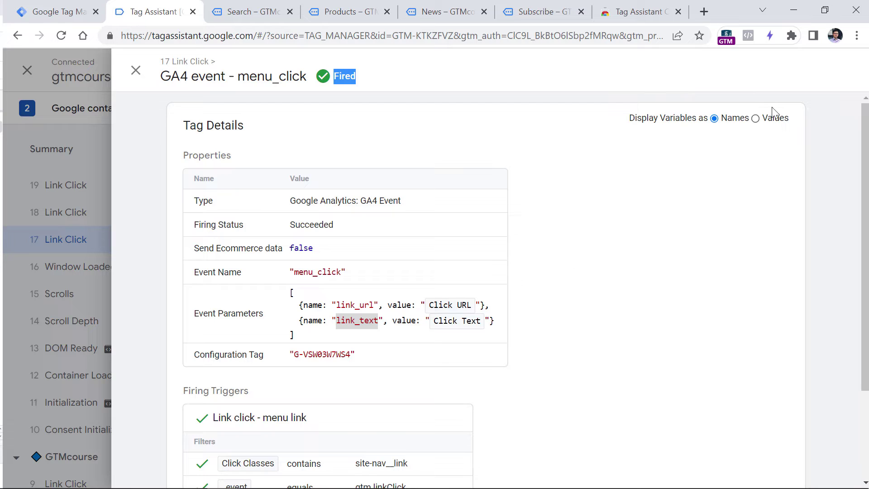
# Display the variables as values and check the link_url and link_text values against the Catalog link on the store's Products page
pyautogui.click(755, 119)
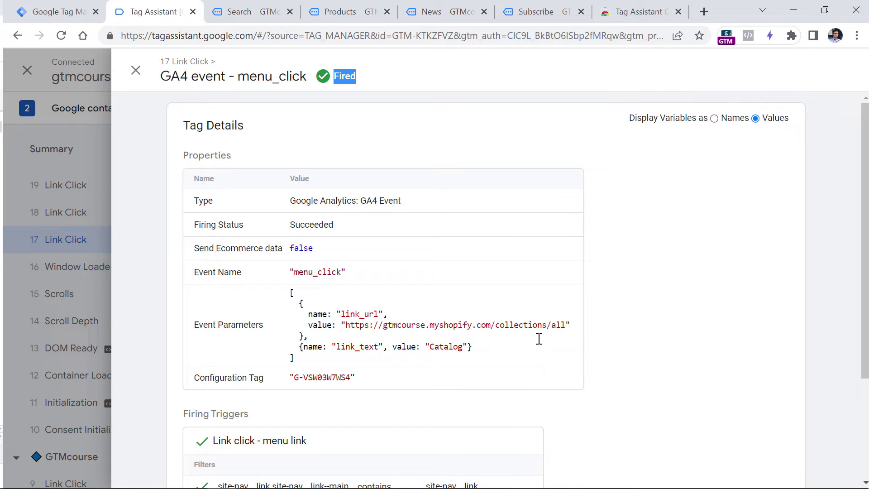
pyautogui.moveTo(342, 314); pyautogui.dragTo(564, 326)
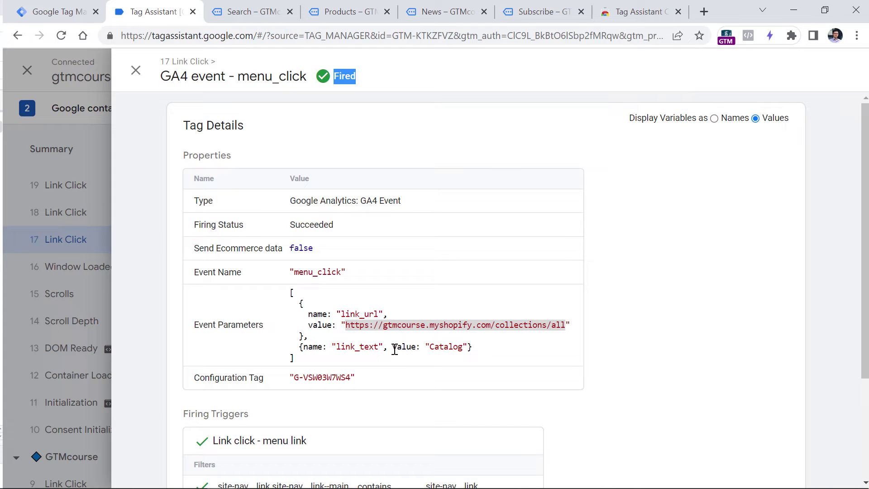
pyautogui.doubleClick(364, 347)
pyautogui.click(439, 346)
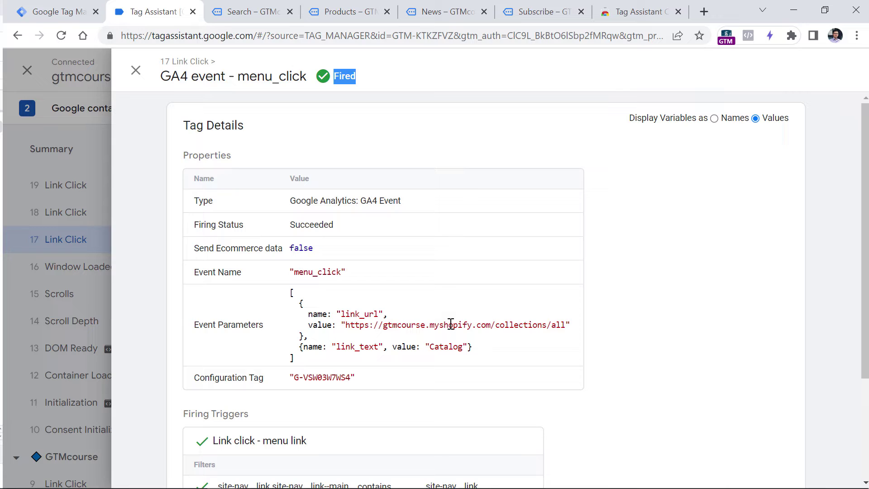
pyautogui.click(343, 12)
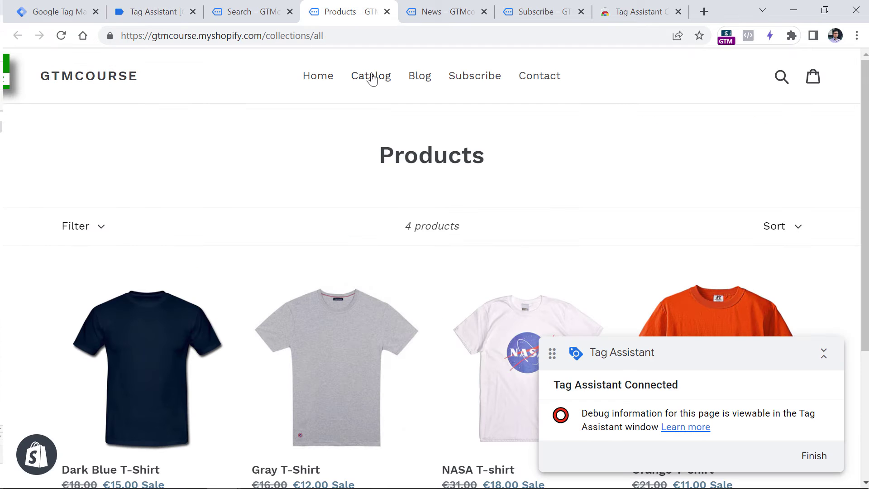
pyautogui.click(145, 12)
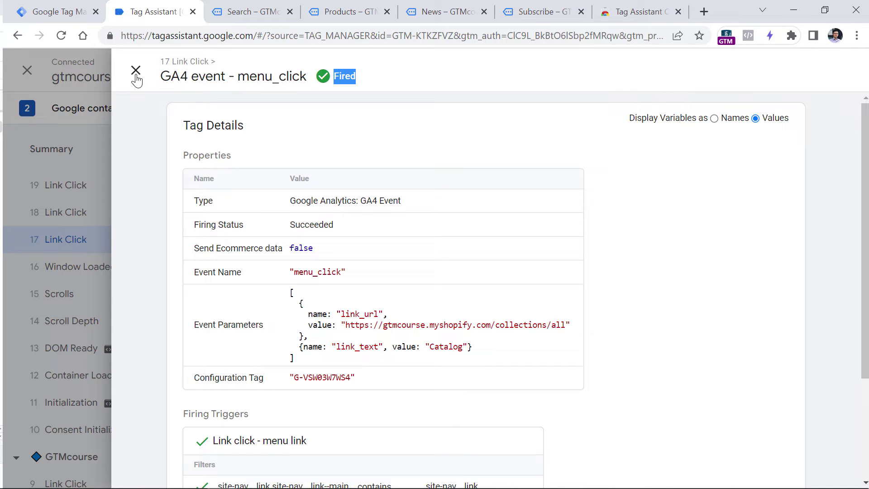
# Close the menu_click tag's details and clear all recorded events from the Tag Assistant summary
pyautogui.click(135, 72)
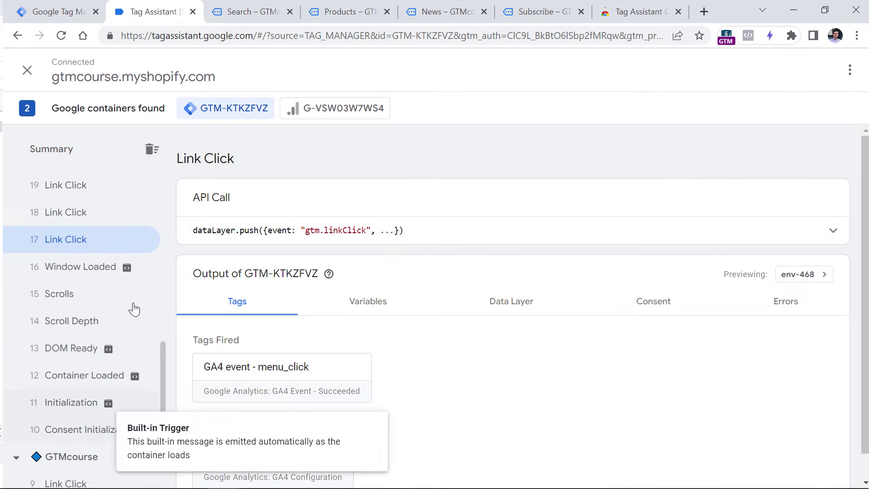
pyautogui.scroll(10, 88, 209)
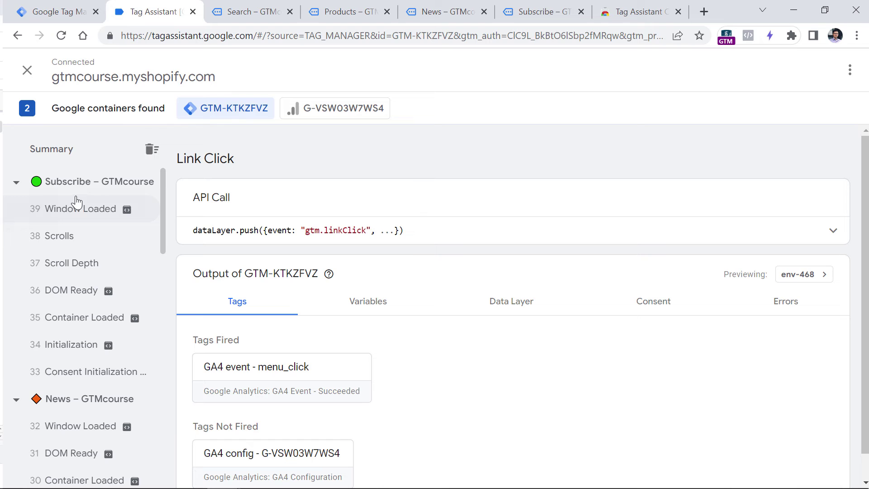
pyautogui.click(152, 150)
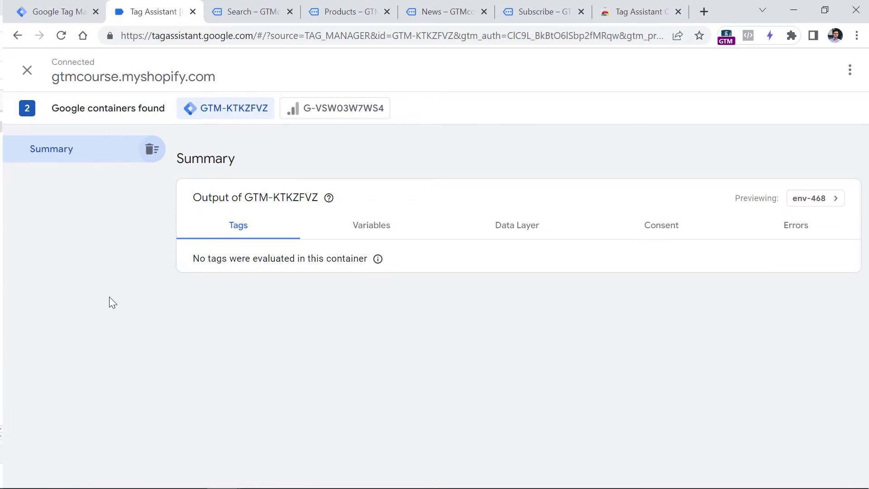
# Switch to the store's Search page and close the Products, News and Subscribe browser tabs
pyautogui.click(241, 6)
pyautogui.click(386, 12)
pyautogui.click(387, 11)
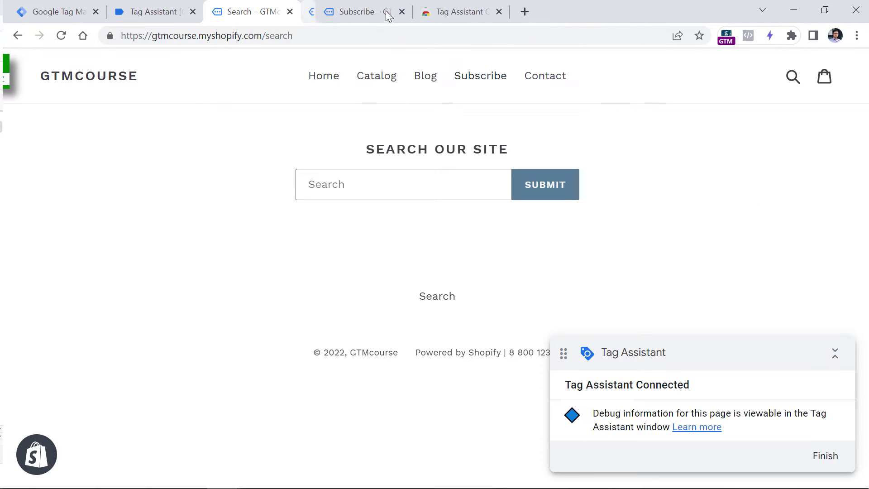
pyautogui.click(387, 12)
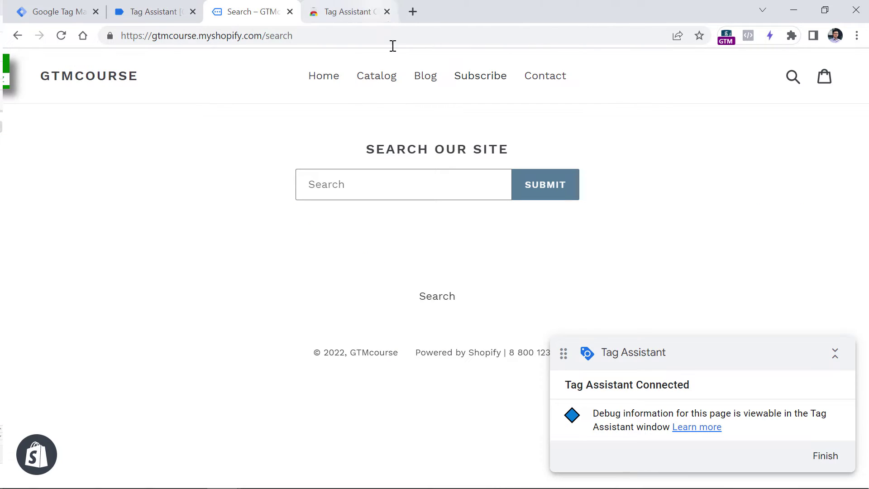
# Open the store's Blog menu link in a new browser tab and select Link Click event 1 in Tag Assistant
pyautogui.keyDown('ctrl'); pyautogui.click(425, 80); pyautogui.keyUp('ctrl')
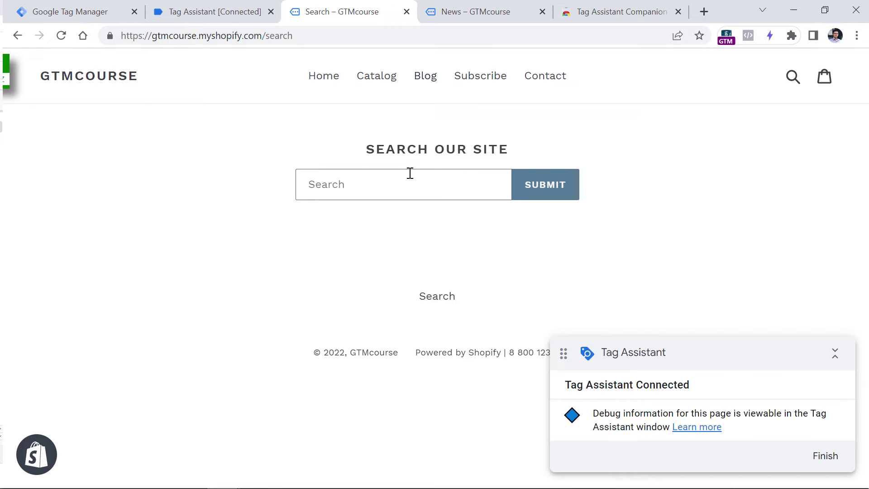
pyautogui.click(224, 11)
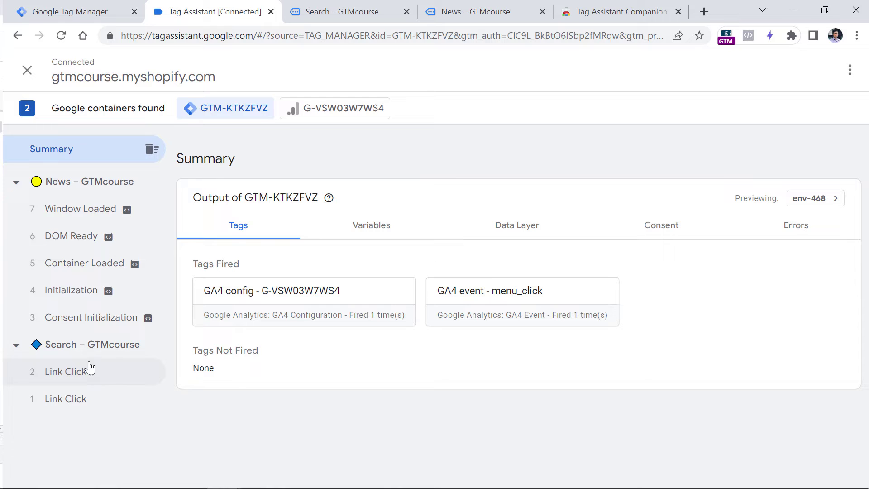
pyautogui.click(92, 403)
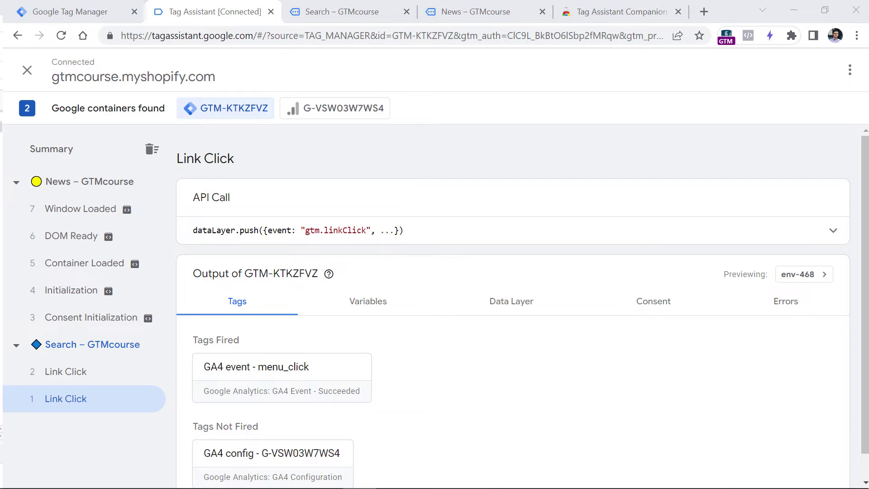
# Check which tags fired on Link Click event 2 and across the whole Search page group in Tag Assistant
pyautogui.click(71, 377)
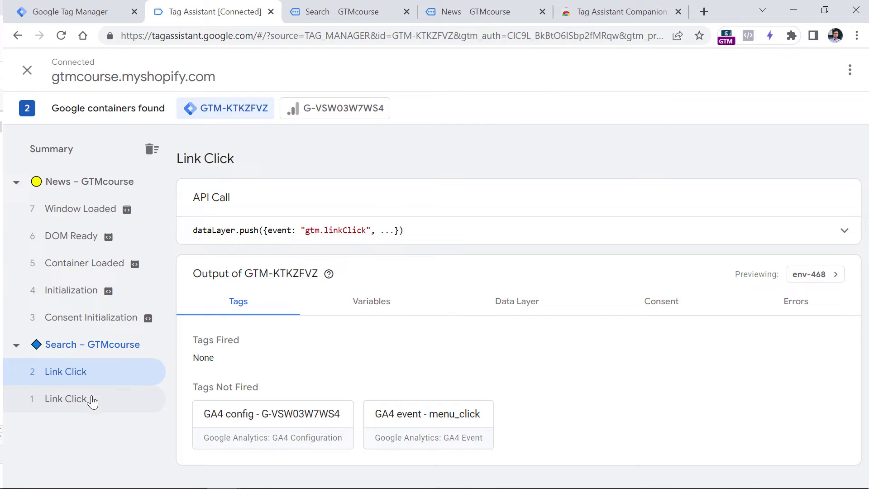
pyautogui.click(92, 350)
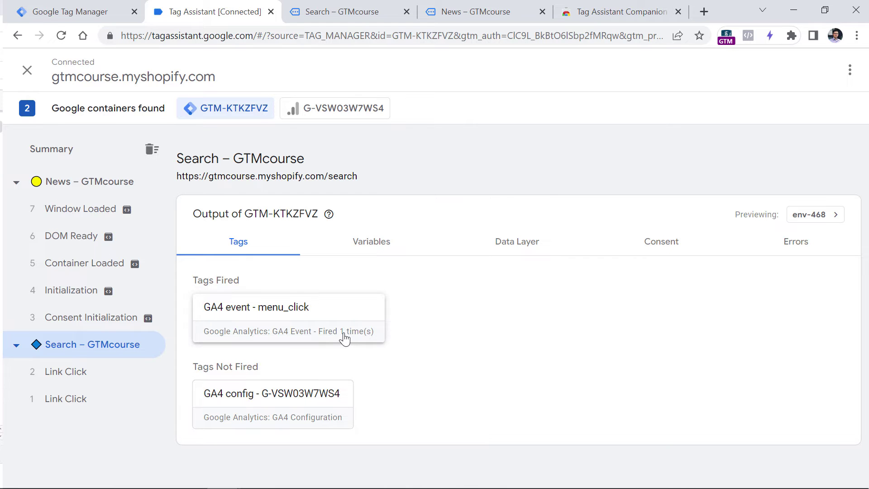
# Open the Subscribe, Blog and Home menu links from the store's Search page in new browser tabs and return to Tag Assistant
pyautogui.click(346, 12)
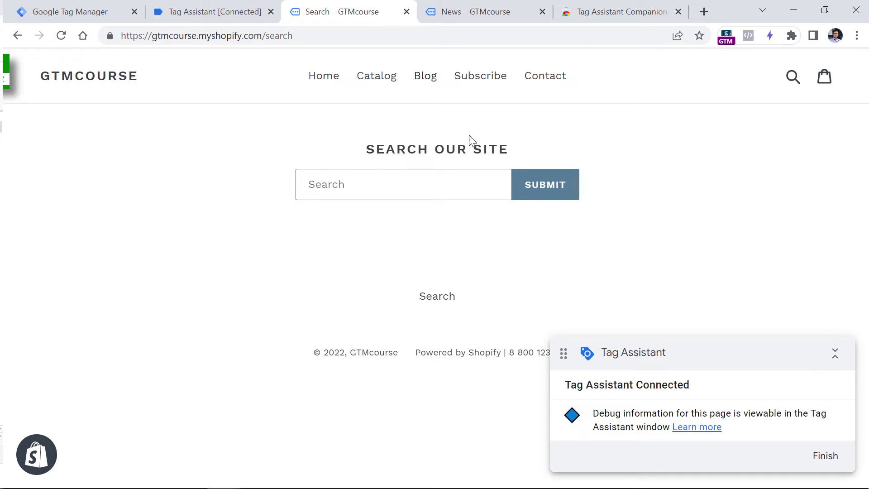
pyautogui.middleClick(478, 85)
pyautogui.middleClick(433, 79)
pyautogui.middleClick(324, 77)
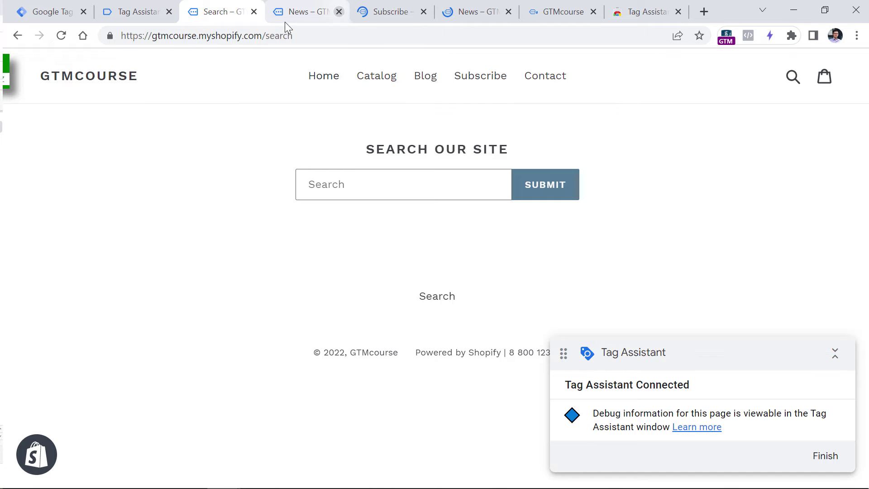
pyautogui.click(136, 12)
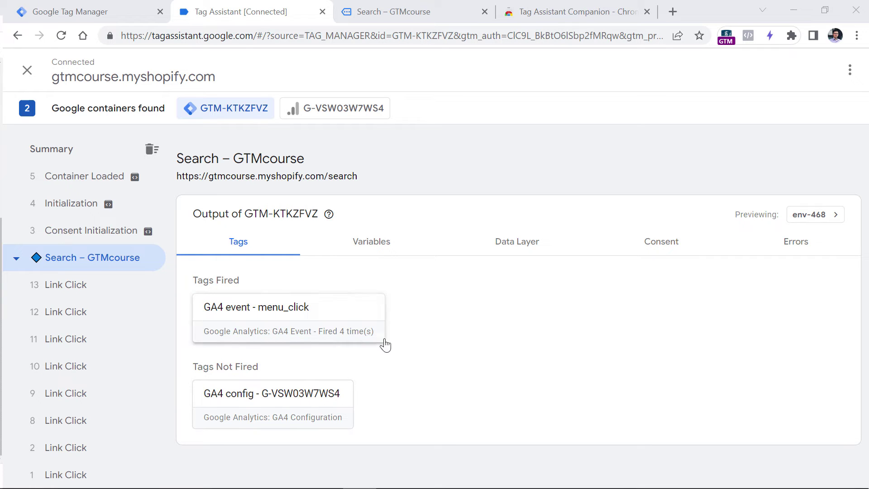
# Review the fired tags in the overall summary and for each Link Click event of the Search page, from 1 to 13
pyautogui.click(63, 151)
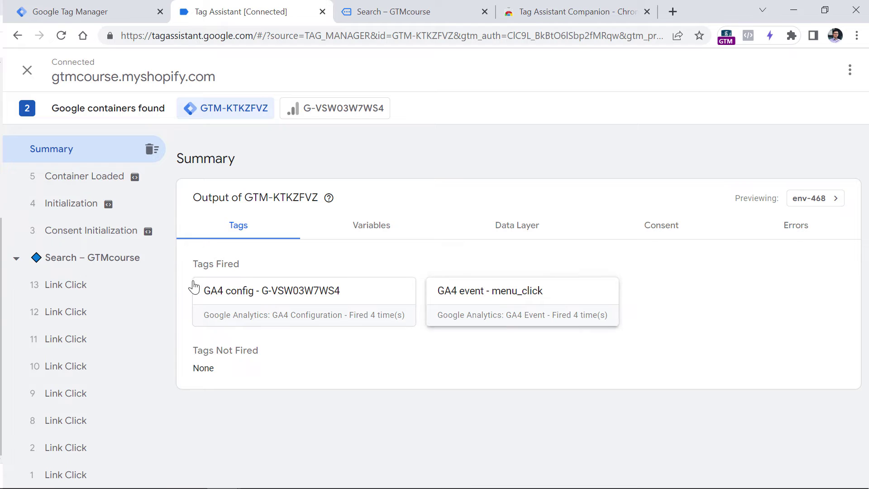
pyautogui.scroll(5, 121, 208)
pyautogui.scroll(-10, 36, 278)
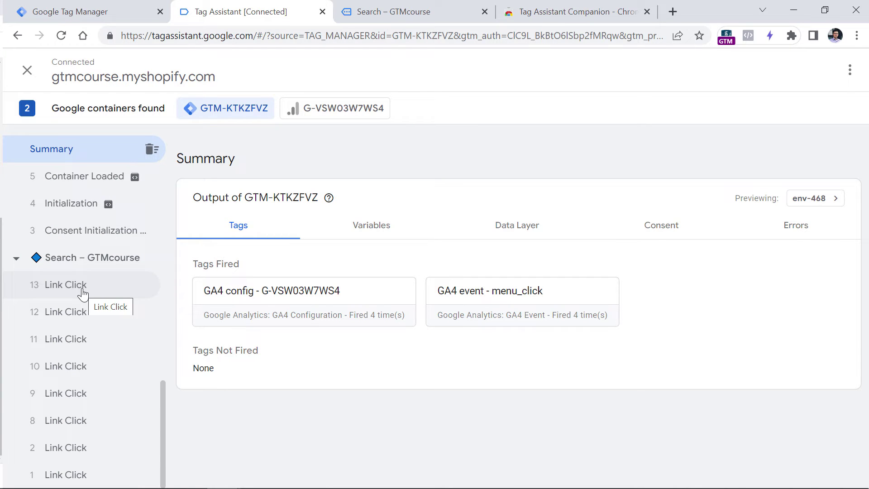
pyautogui.click(78, 473)
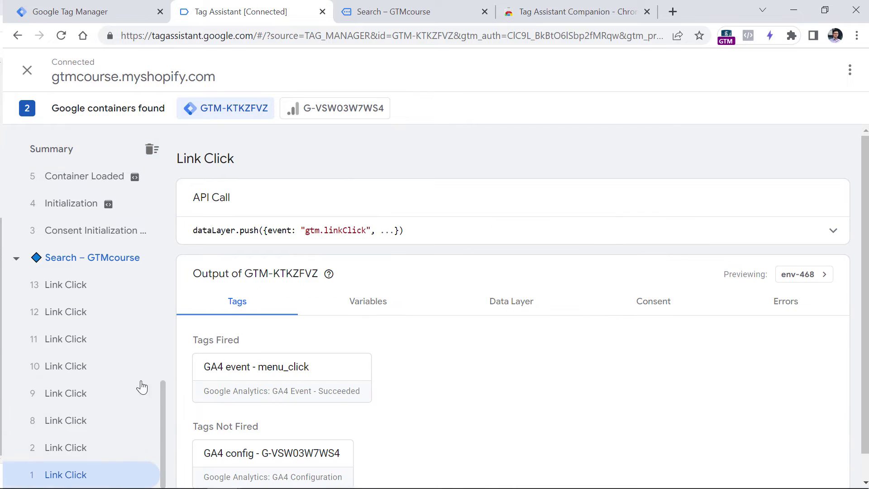
pyautogui.click(77, 446)
pyautogui.click(79, 421)
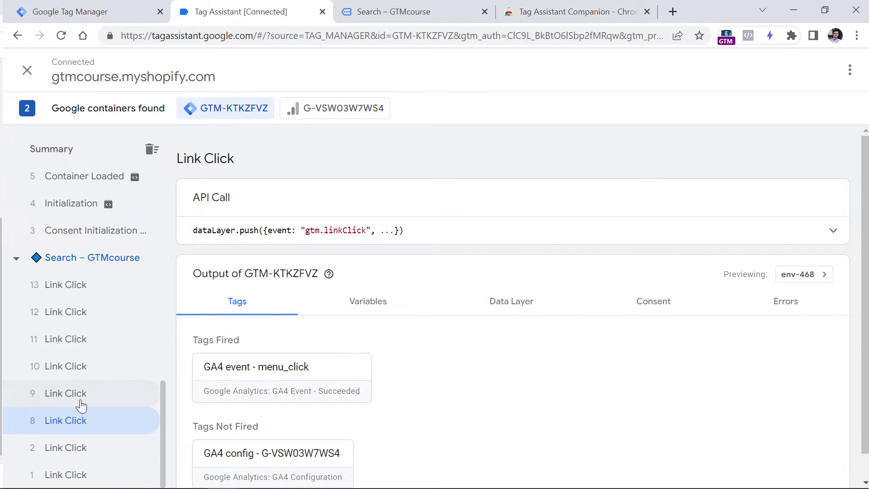
pyautogui.click(83, 398)
pyautogui.click(86, 367)
pyautogui.click(84, 340)
pyautogui.click(82, 313)
pyautogui.click(79, 285)
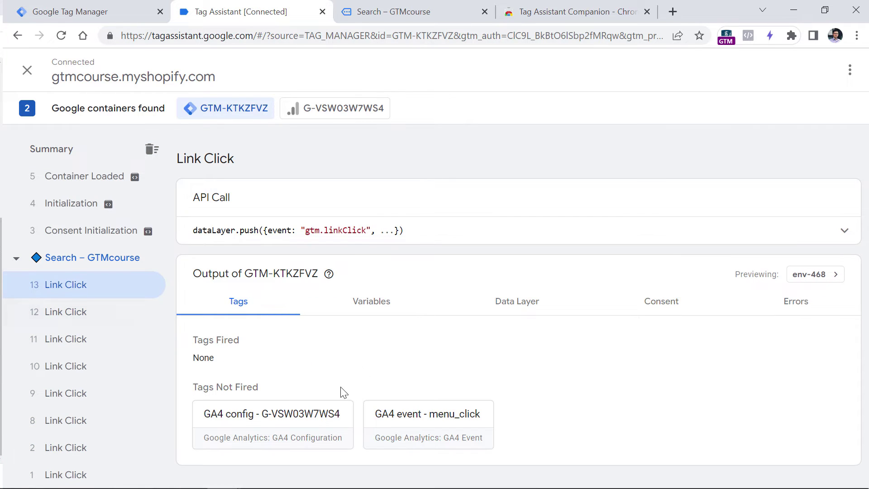
# Display the variables of Link Click event 1 and examine its click-related values
pyautogui.click(87, 473)
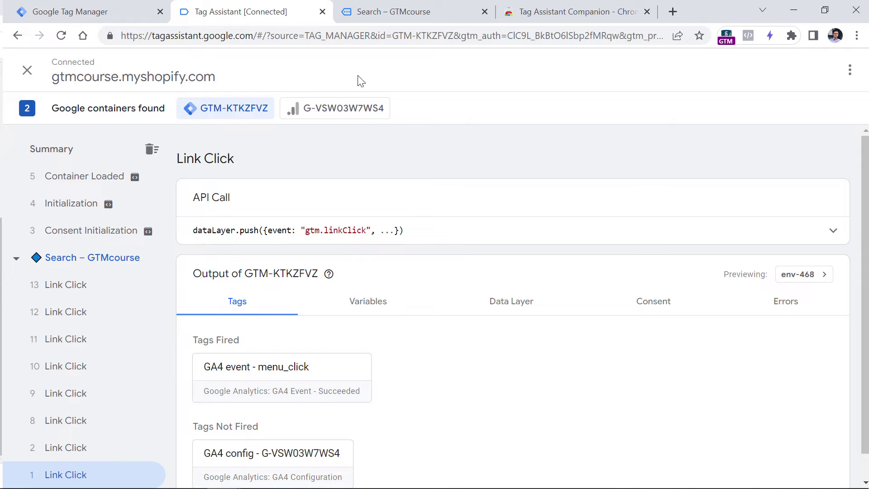
pyautogui.click(370, 308)
pyautogui.scroll(-3, 854, 193)
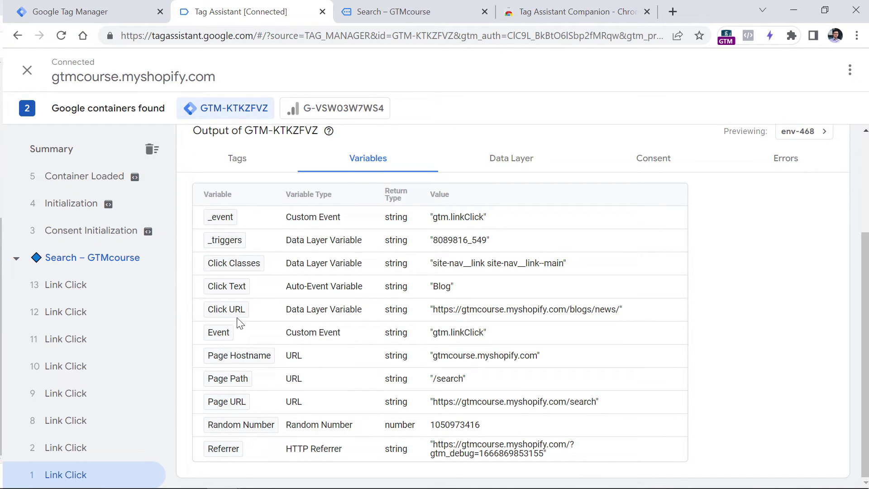
# Switch to Google Tag Manager, close the Link click - menu link trigger and open the workspace's variables
pyautogui.click(83, 6)
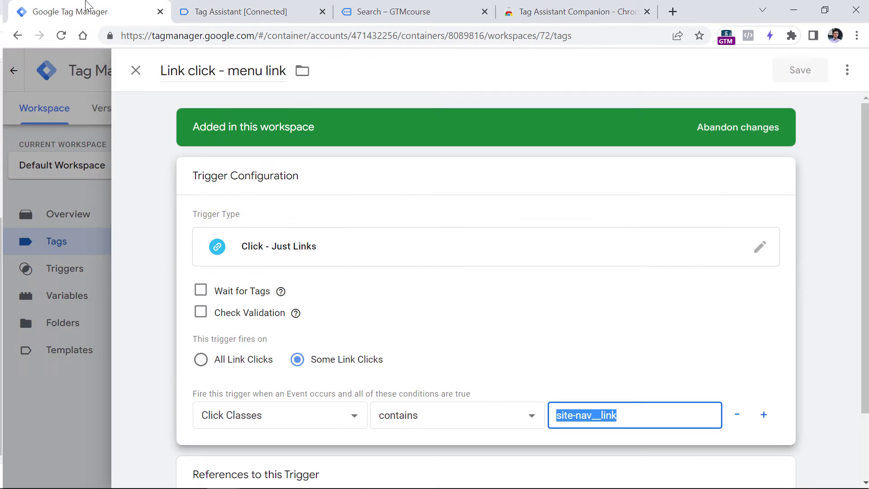
pyautogui.click(67, 303)
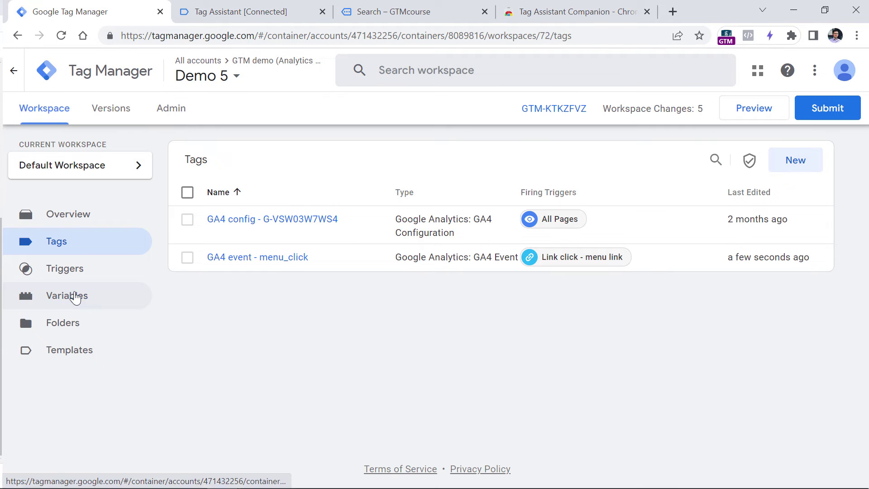
pyautogui.click(76, 300)
# Return to Tag Assistant and compare the variable values of Link Click events 2, 8 through 13, and 1
pyautogui.click(183, 6)
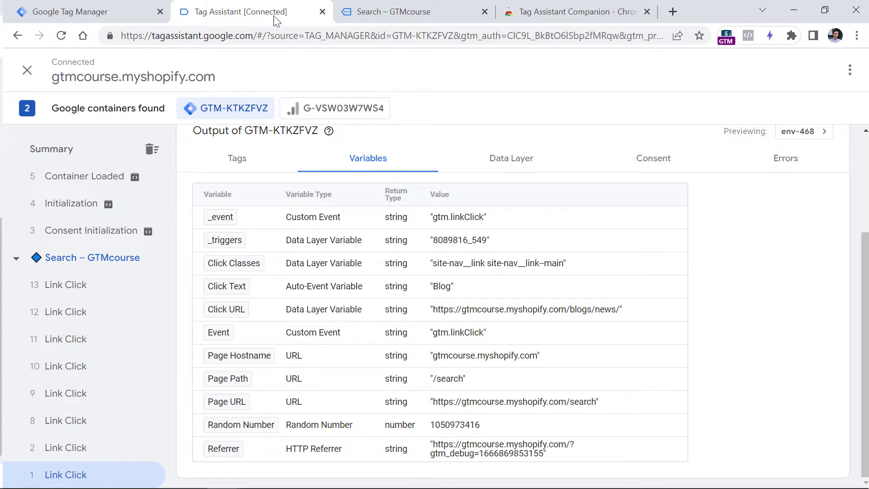
pyautogui.click(68, 448)
pyautogui.click(68, 421)
pyautogui.click(76, 394)
pyautogui.click(77, 366)
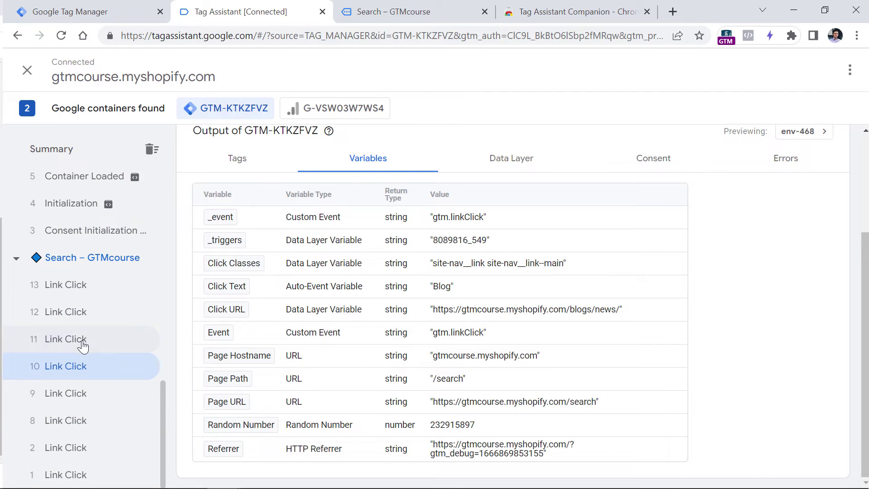
pyautogui.click(77, 340)
pyautogui.click(77, 312)
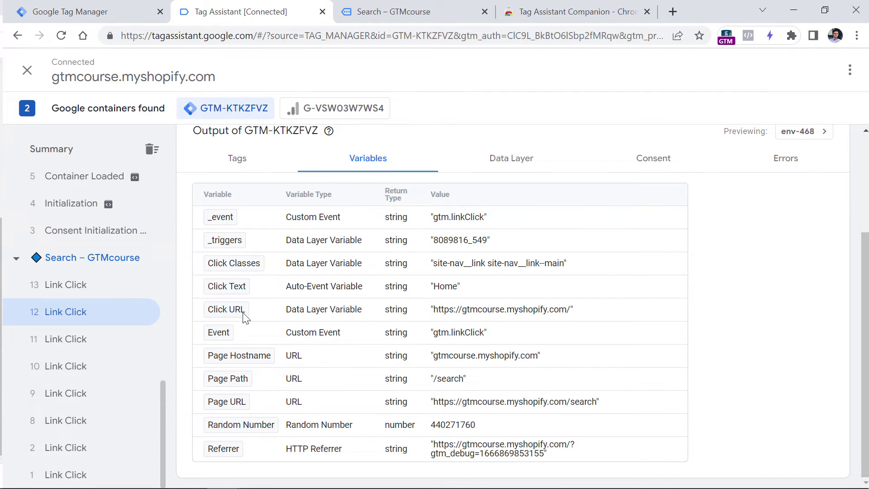
pyautogui.click(151, 286)
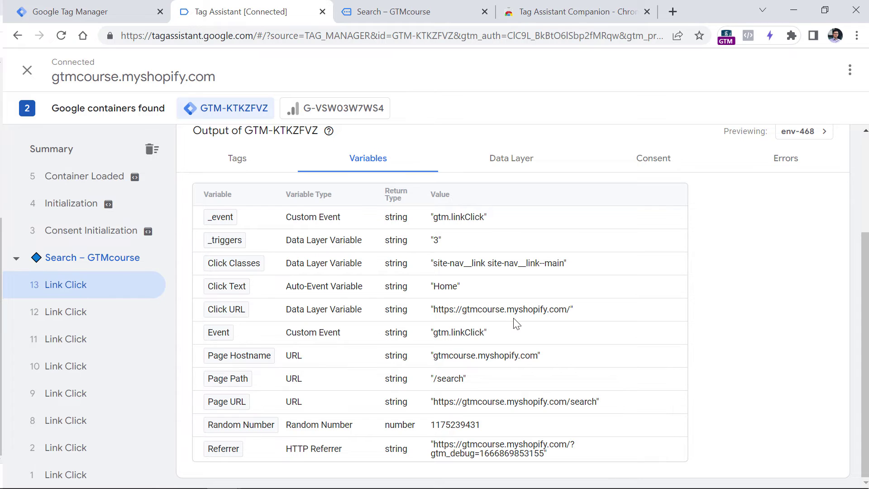
pyautogui.moveTo(66, 474); pyautogui.dragTo(390, 181)
pyautogui.click(790, 312)
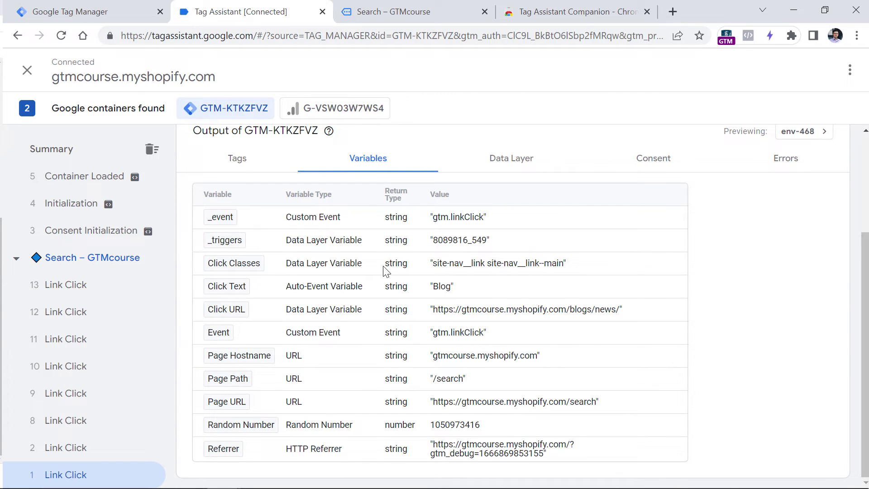
# Check the fired tags for Link Click events 1 and 2, and inspect the variables of event 2
pyautogui.click(240, 159)
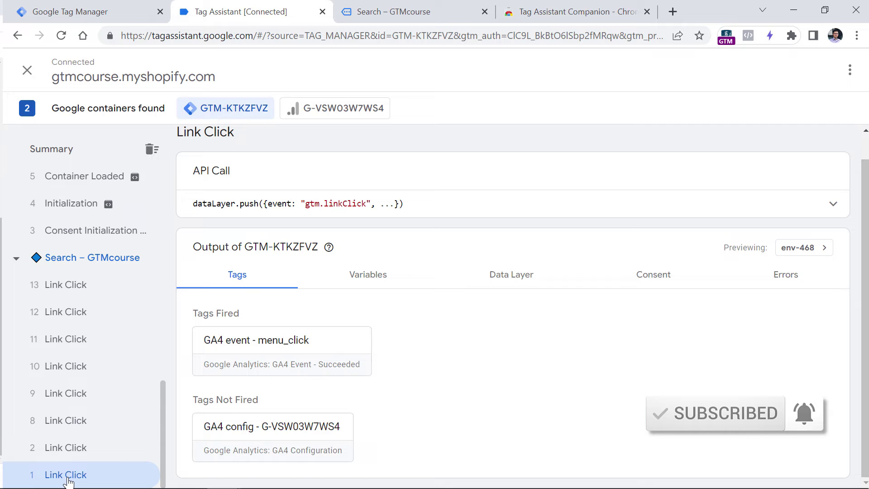
pyautogui.click(69, 452)
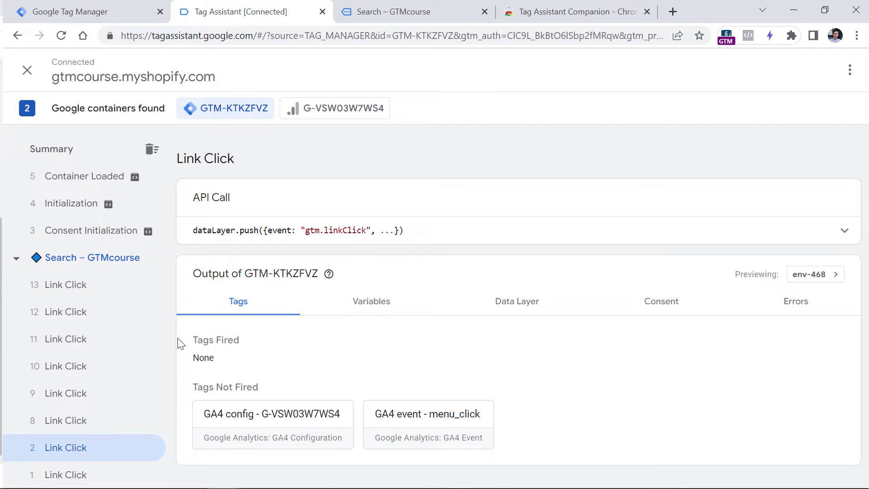
pyautogui.click(372, 308)
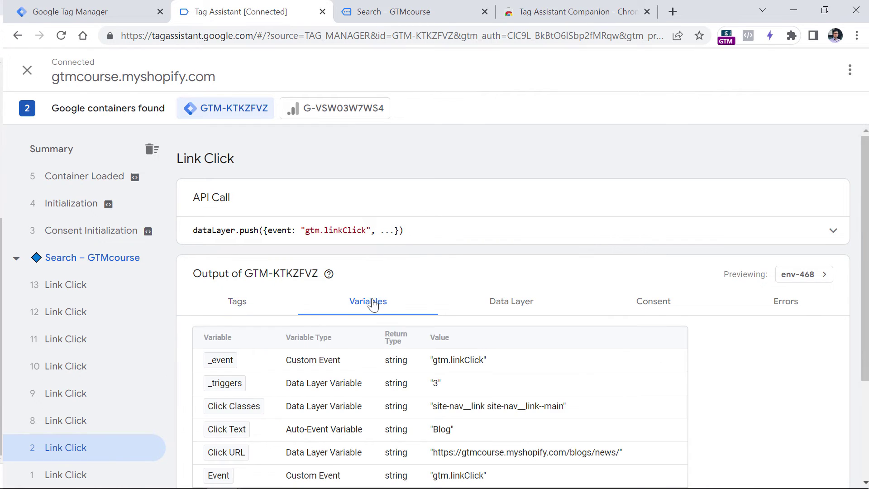
pyautogui.scroll(-3, 373, 304)
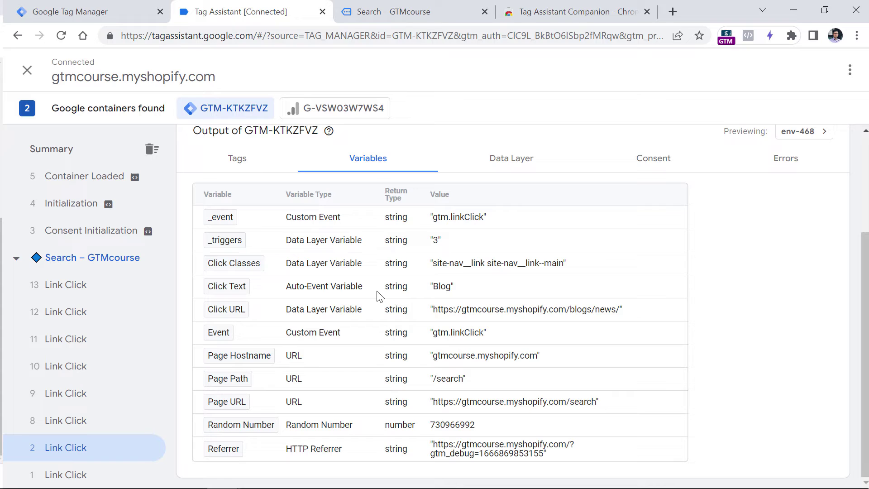
# Compare the _triggers variable's value between Link Click events 1 and 2
pyautogui.click(71, 475)
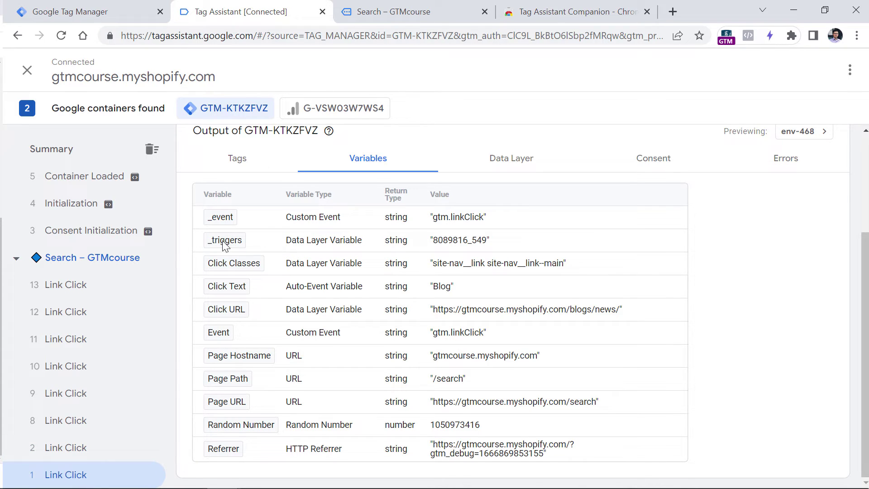
pyautogui.moveTo(433, 241); pyautogui.dragTo(489, 243)
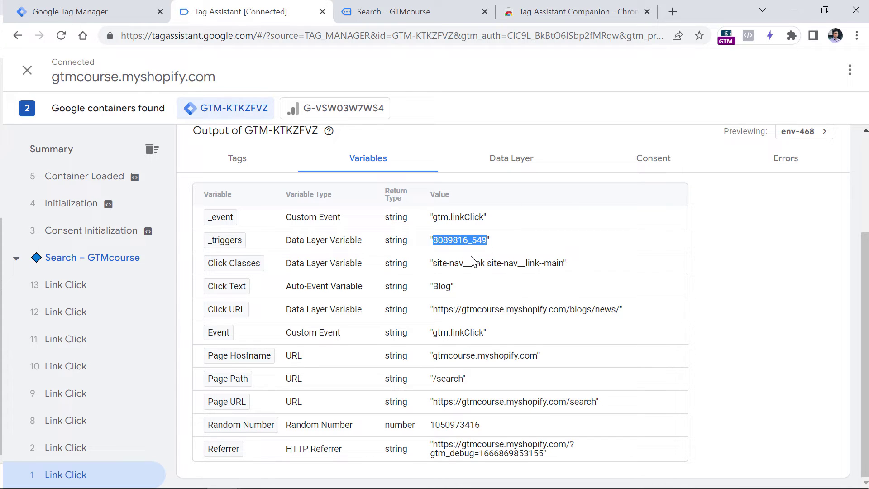
pyautogui.click(480, 259)
pyautogui.moveTo(433, 240); pyautogui.dragTo(486, 239)
pyautogui.click(64, 451)
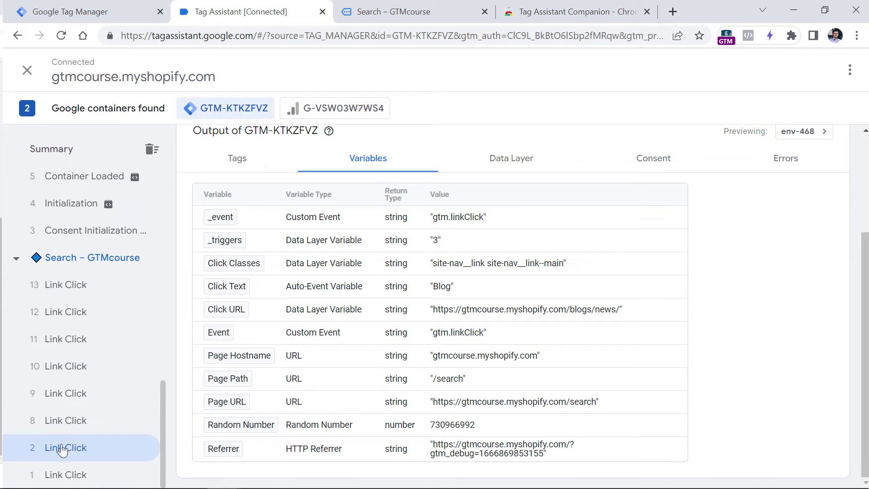
pyautogui.doubleClick(436, 240)
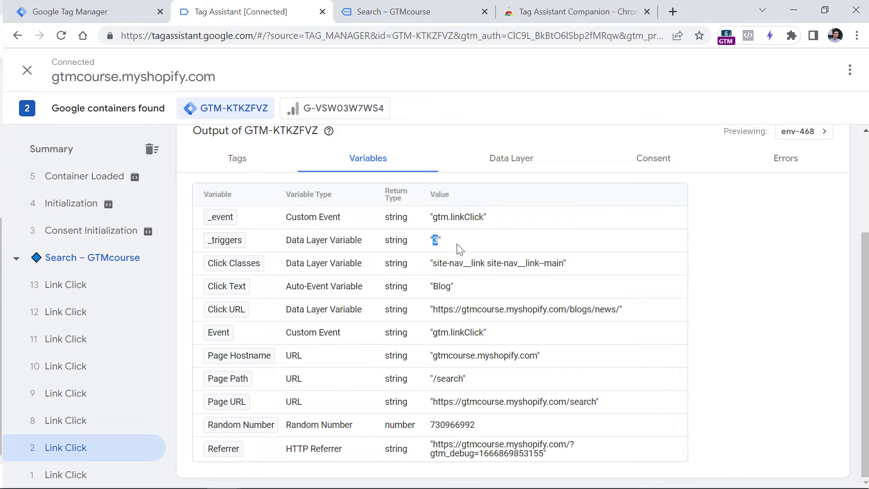
pyautogui.tripleClick(450, 249)
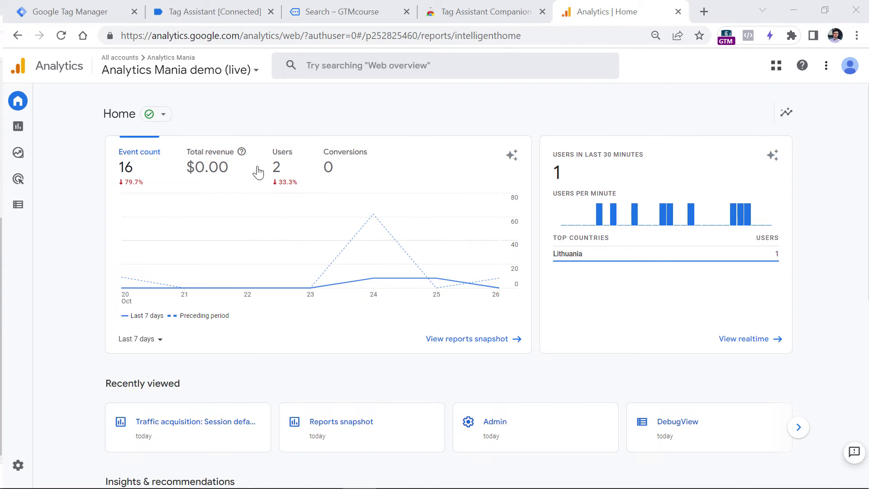
# In Google Analytics admin, turn off enhanced measurement for the GTM Sandbox website data stream
pyautogui.click(19, 468)
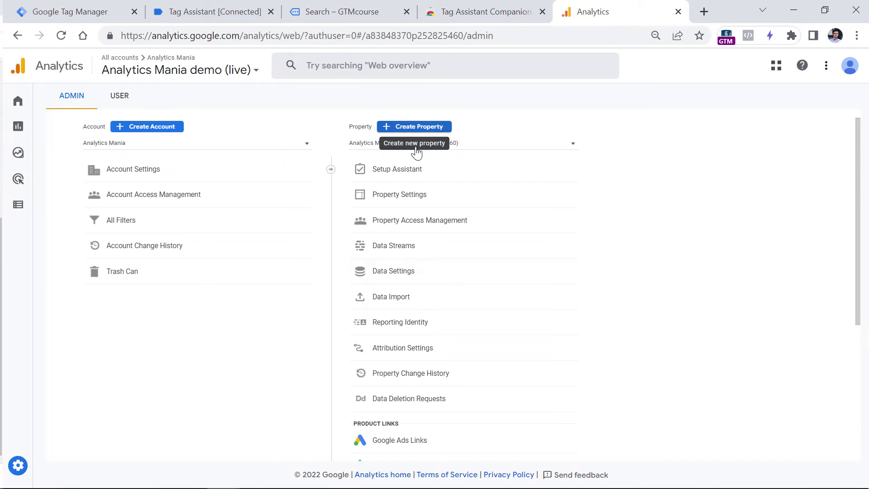
pyautogui.click(392, 247)
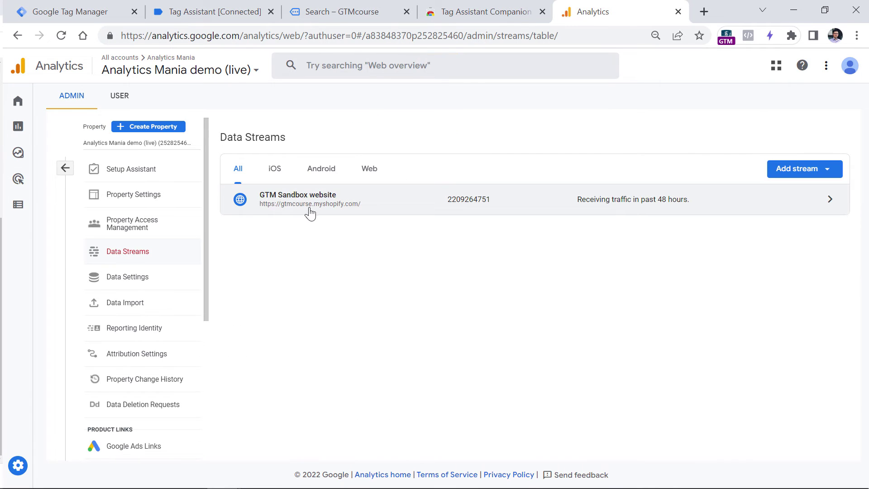
pyautogui.click(309, 211)
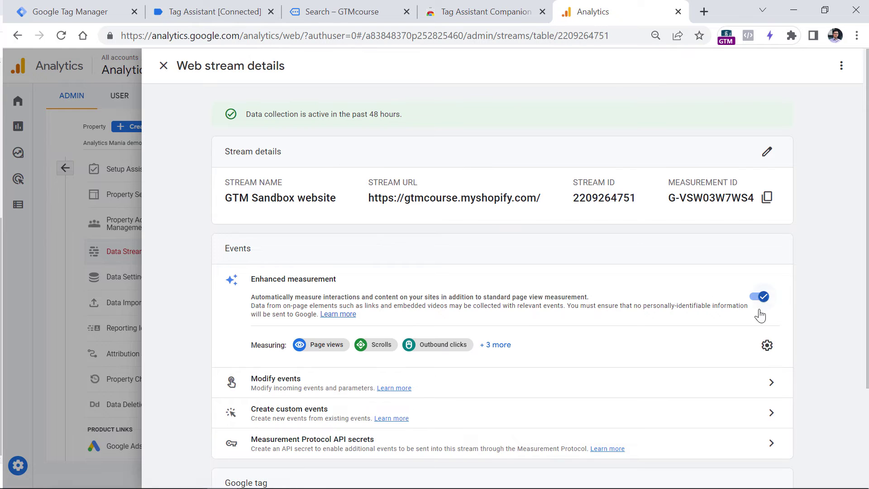
pyautogui.click(761, 297)
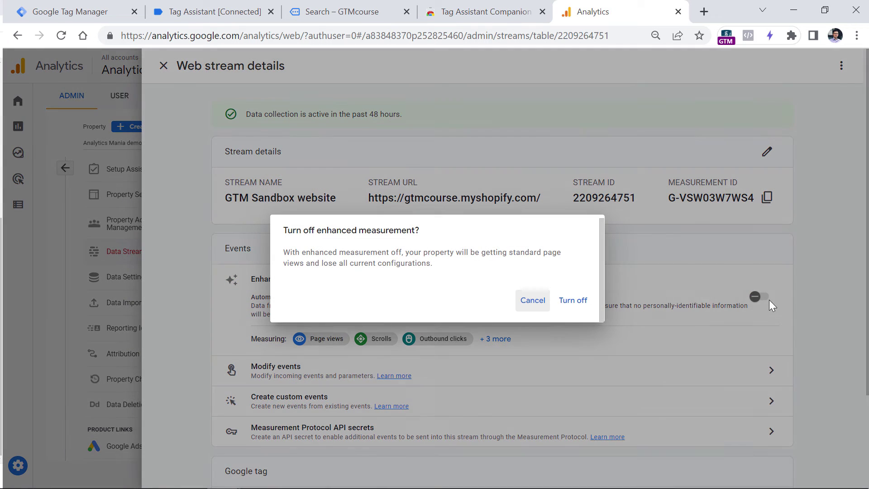
pyautogui.click(573, 300)
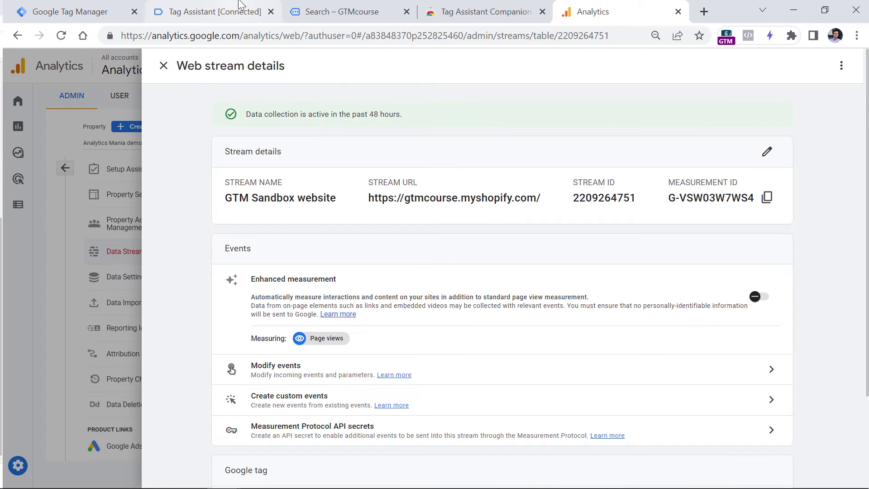
# Reload the store's Search page and return to Tag Assistant
pyautogui.click(312, 5)
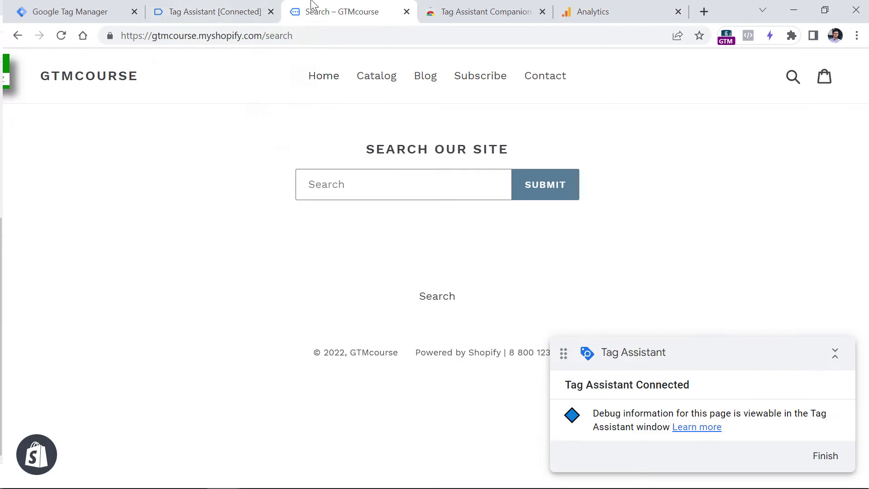
pyautogui.click(62, 36)
pyautogui.click(210, 5)
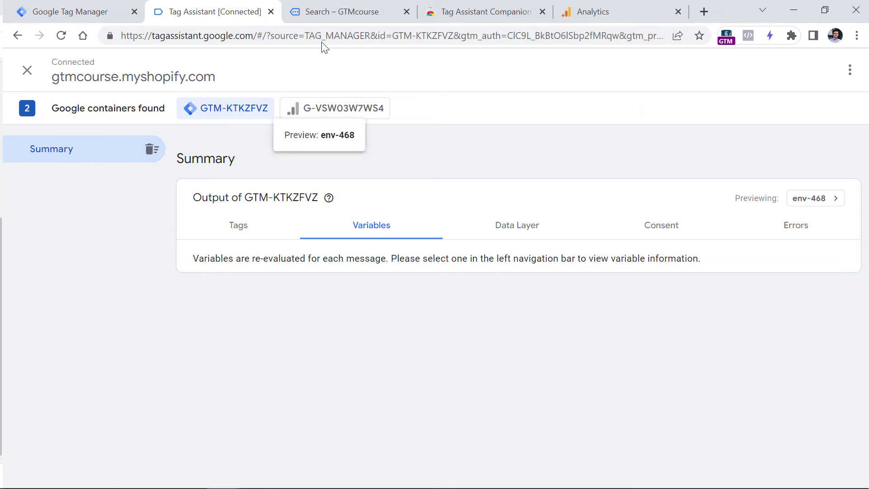
# Open the Catalog and Subscribe menu links from the store's Search page in new tabs and return to Tag Assistant
pyautogui.click(348, 12)
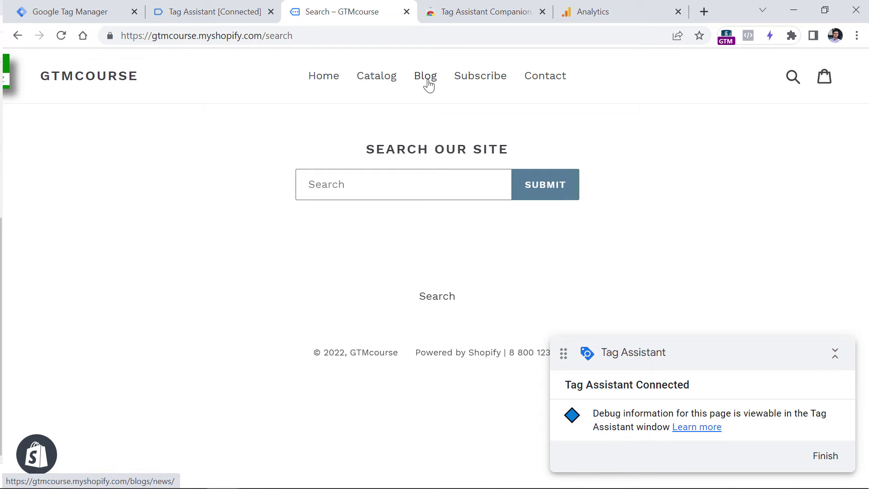
pyautogui.click(236, 11)
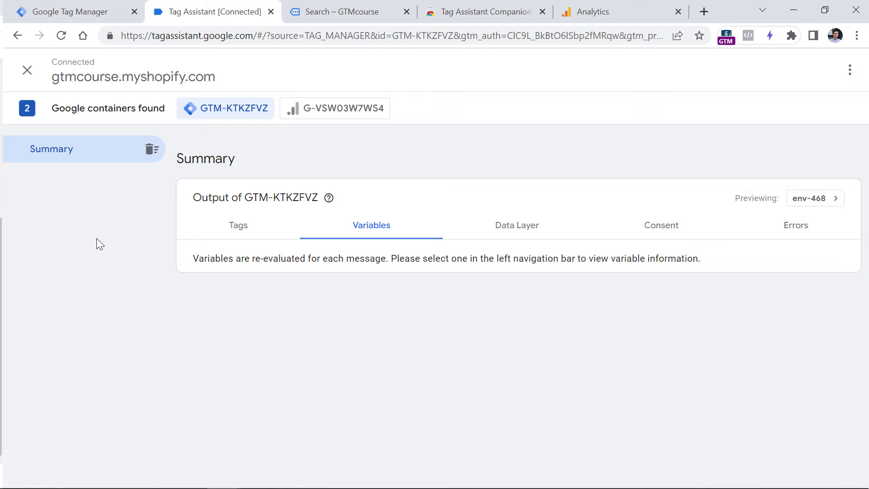
pyautogui.click(353, 10)
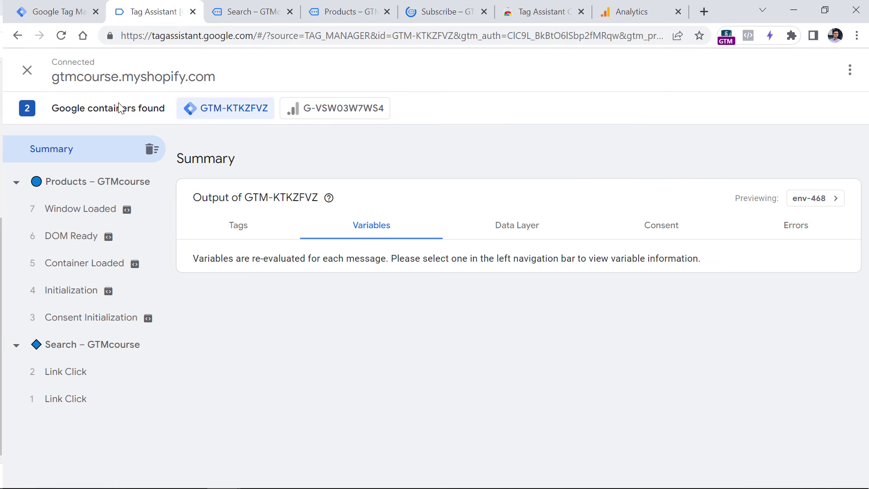
# Check which tags fired on Link Click events 1 and 2 of the Search page
pyautogui.scroll(-2, 133, 245)
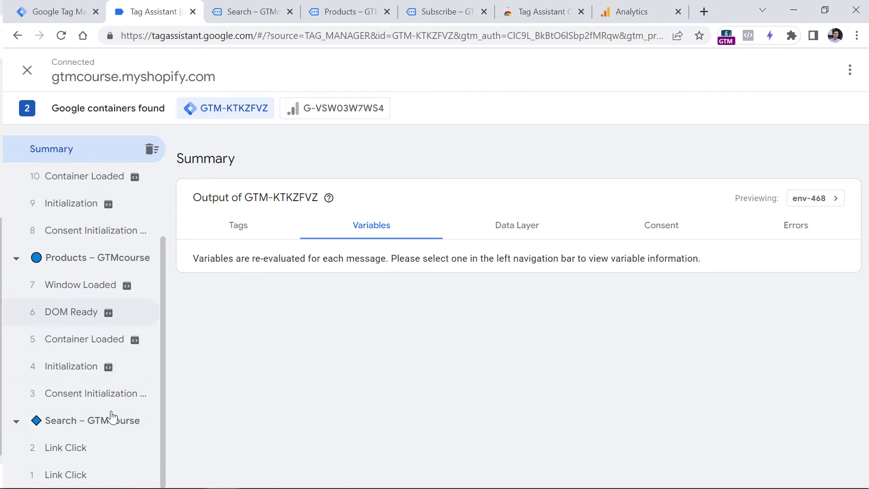
pyautogui.click(86, 474)
pyautogui.scroll(-1, 248, 375)
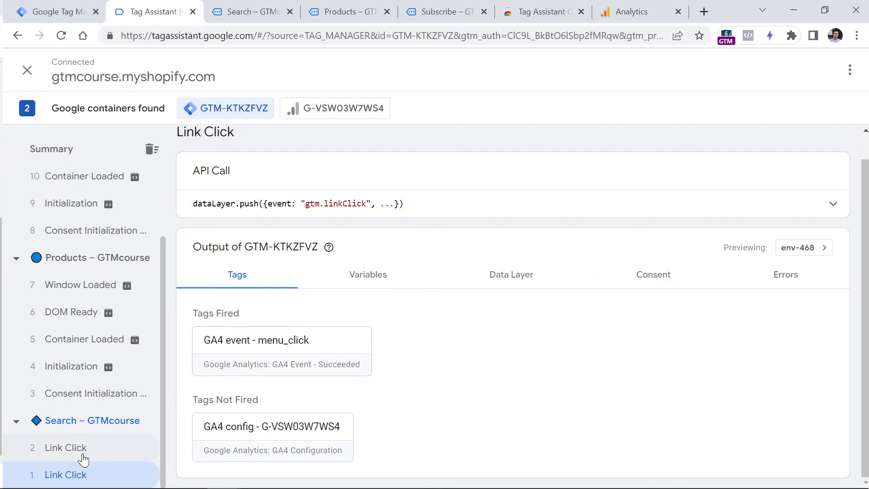
pyautogui.click(34, 453)
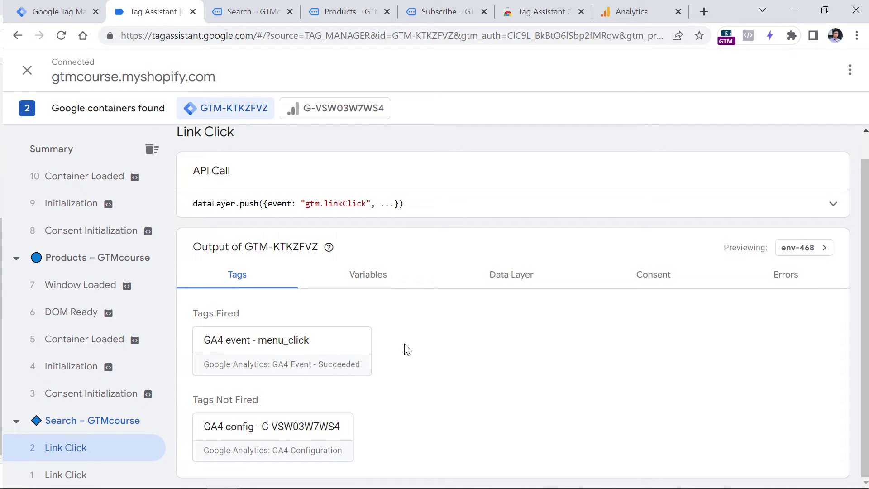
# Inspect the data layer values of the Search page's Link Click event 2
pyautogui.click(520, 280)
pyautogui.scroll(-3, 356, 247)
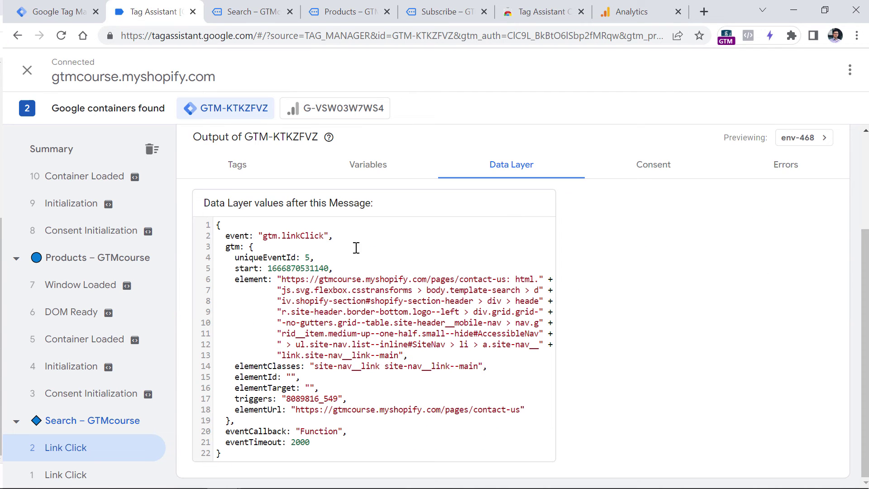
pyautogui.click(72, 448)
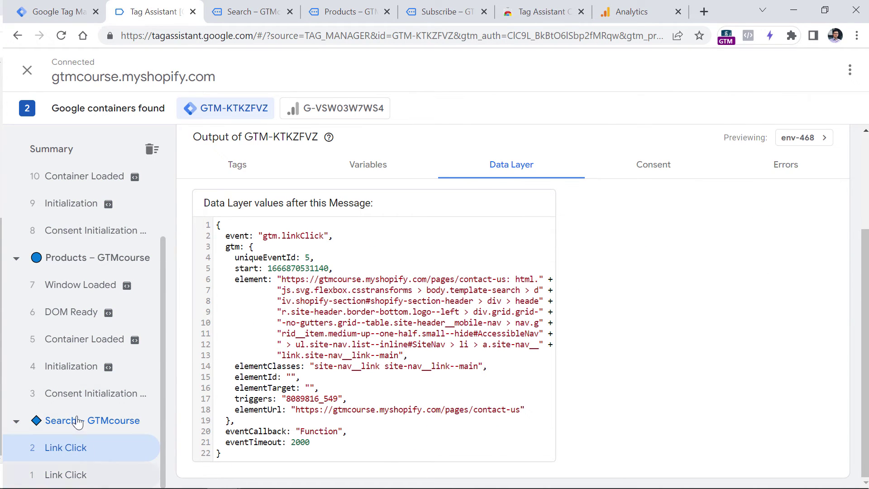
# Go through the data layer values of the Products page events and the Subscribe page events up to Window Loaded
pyautogui.click(77, 394)
pyautogui.click(74, 367)
pyautogui.click(77, 339)
pyautogui.click(79, 314)
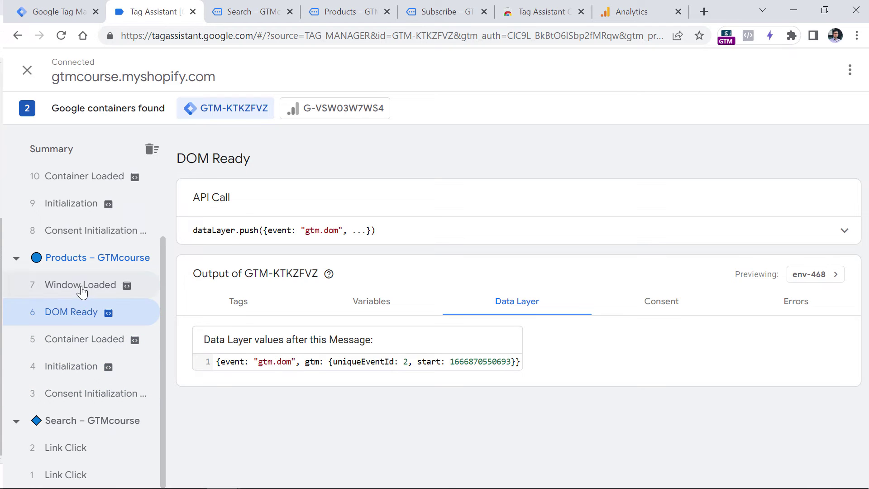
pyautogui.click(54, 287)
pyautogui.click(73, 340)
pyautogui.click(53, 368)
pyautogui.click(82, 399)
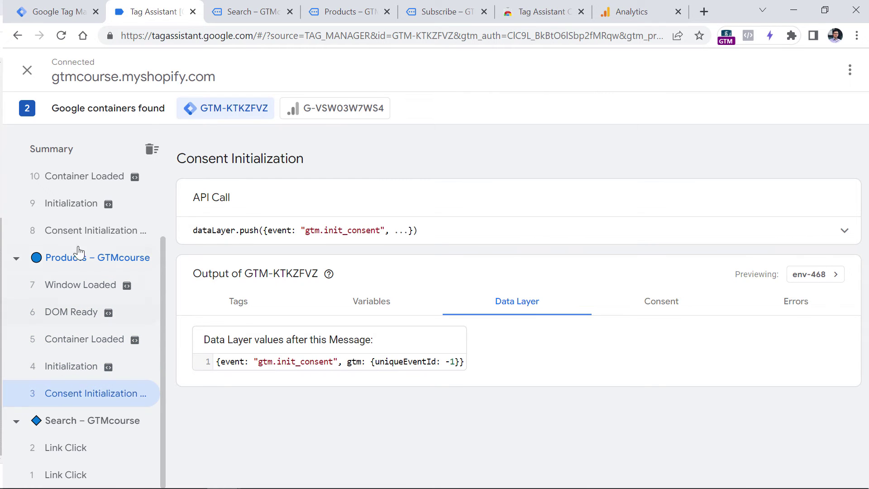
pyautogui.click(81, 229)
pyautogui.scroll(2, 77, 245)
pyautogui.click(78, 236)
pyautogui.click(80, 212)
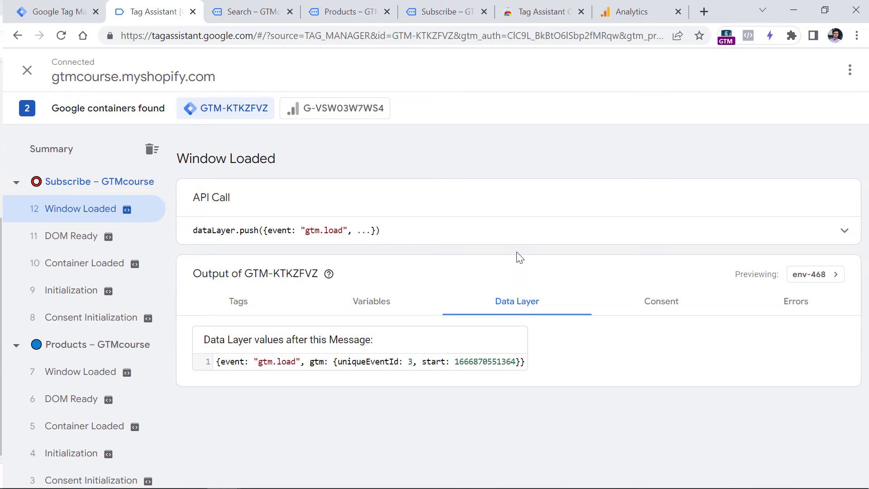
# Review the consent, errors, tags, variables and data layer details of the Subscribe page's Window Loaded event
pyautogui.click(662, 304)
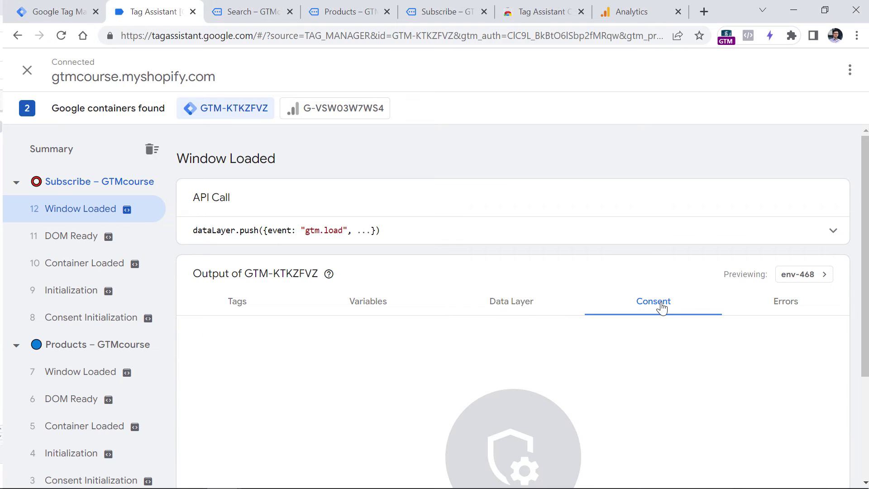
pyautogui.click(530, 308)
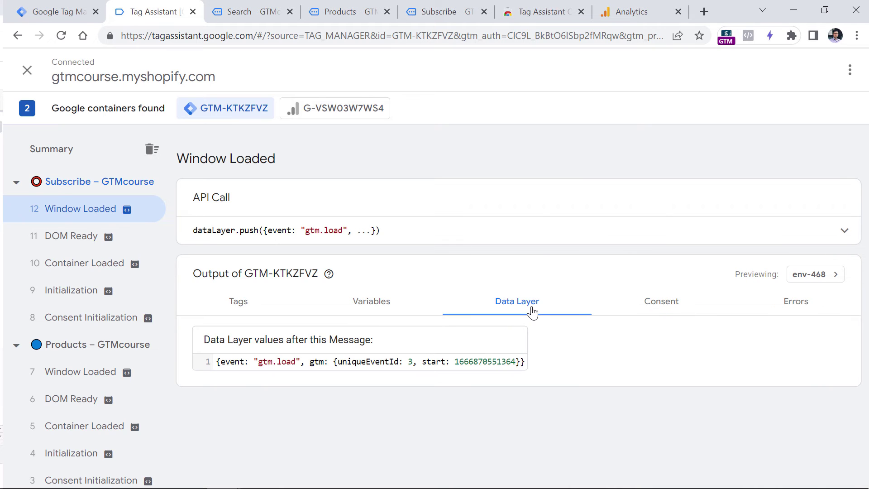
pyautogui.click(673, 305)
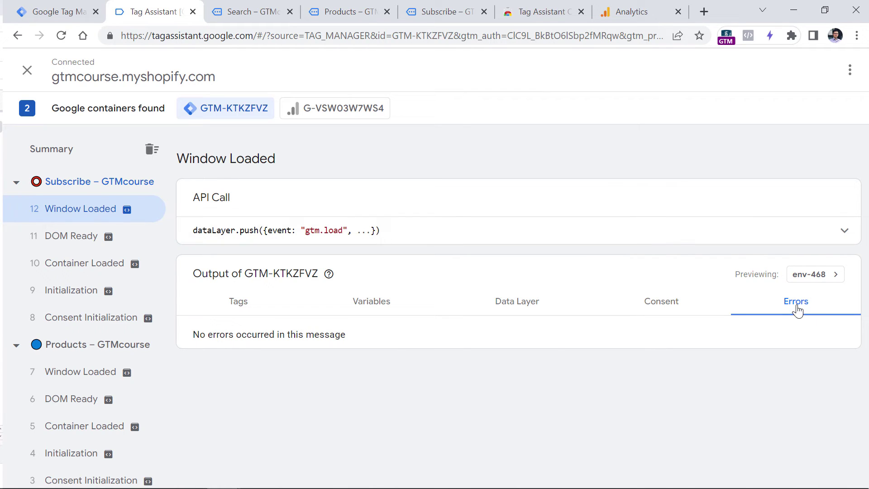
pyautogui.click(241, 308)
pyautogui.click(350, 300)
pyautogui.click(508, 301)
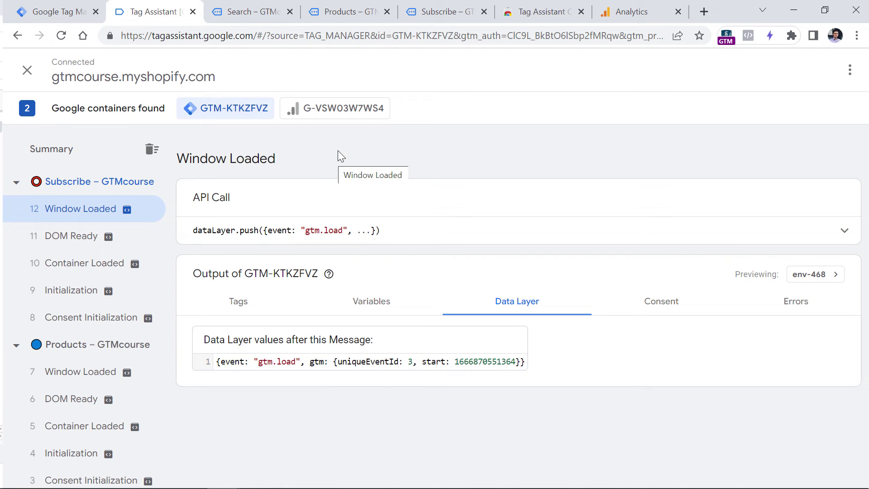
# Review the container's tag list in Google Tag Manager and return to Tag Assistant
pyautogui.click(54, 12)
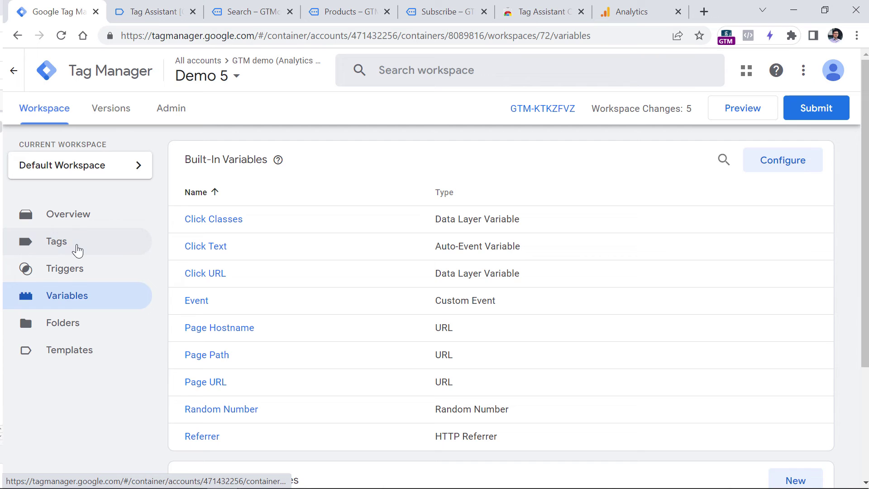
pyautogui.click(77, 250)
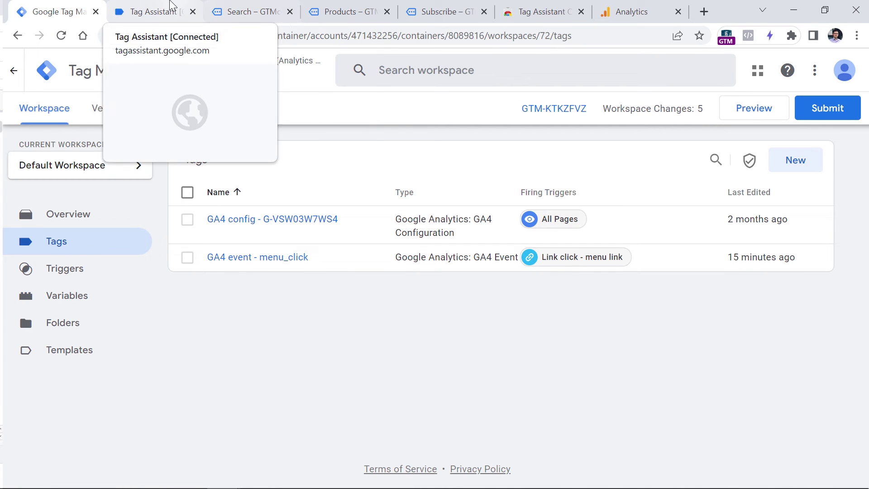
pyautogui.click(171, 5)
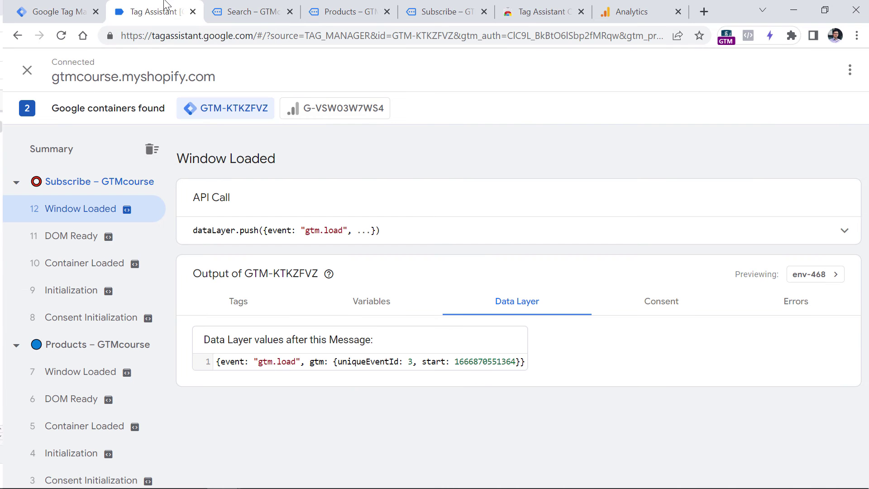
# Check the recorded pages and the hits sent by the G-VSW03W7WS4 container in the summary
pyautogui.click(341, 111)
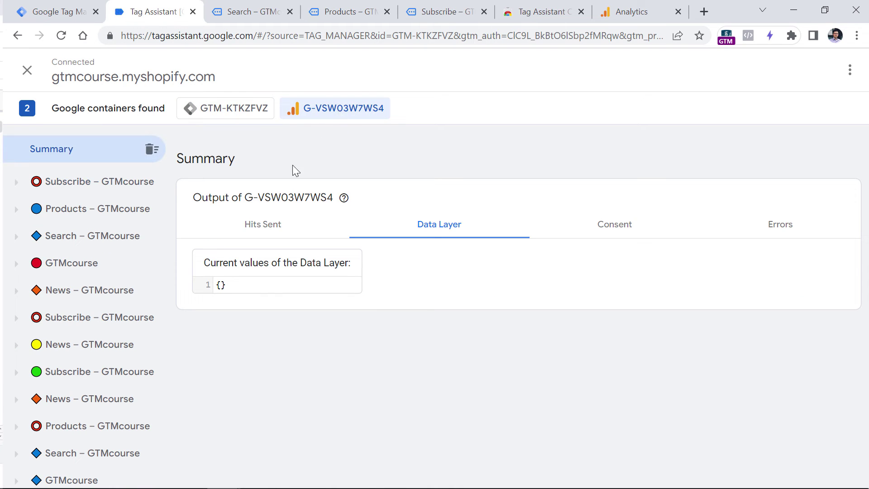
pyautogui.scroll(-1, 89, 271)
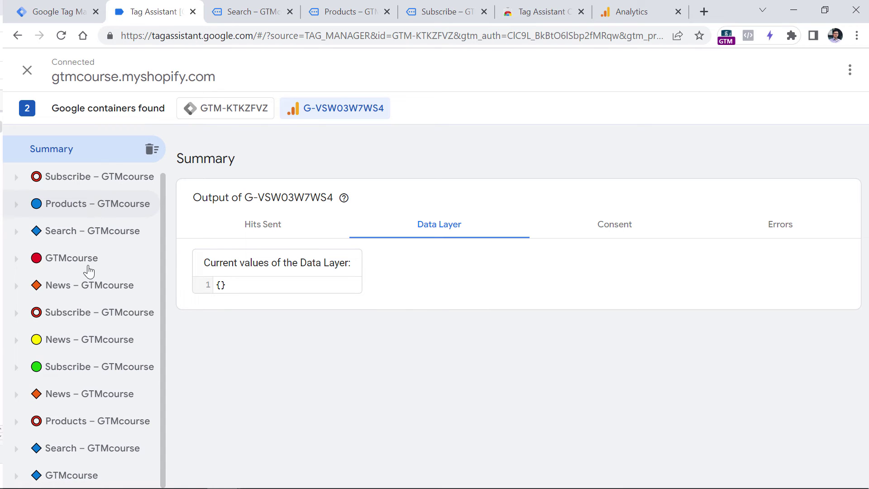
pyautogui.scroll(1, 81, 190)
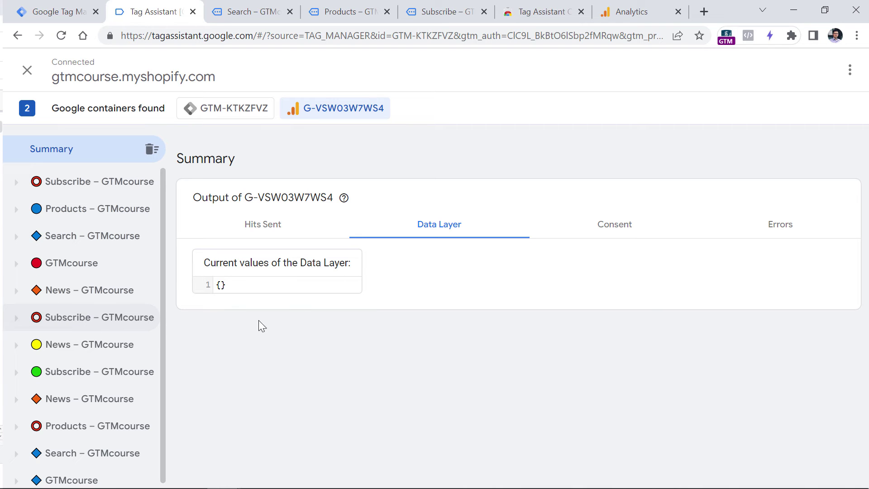
pyautogui.click(263, 226)
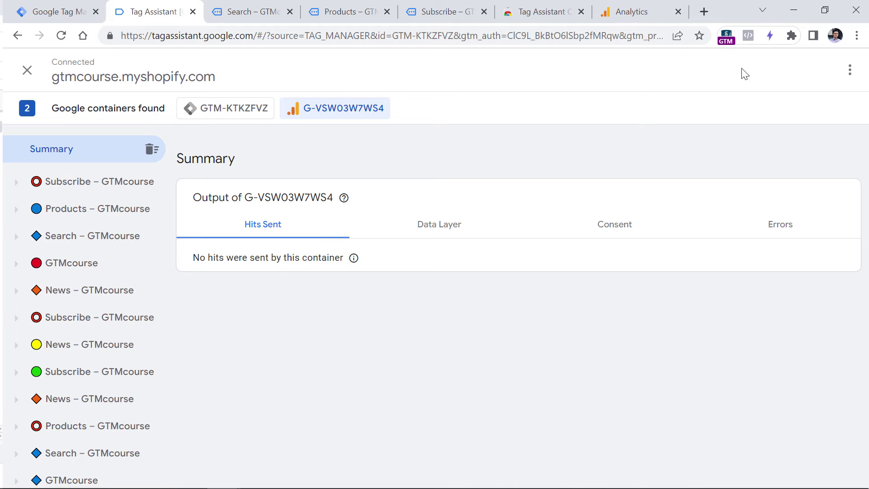
# Look over the installed browser extensions and close the store's Products and Subscribe tabs
pyautogui.click(792, 36)
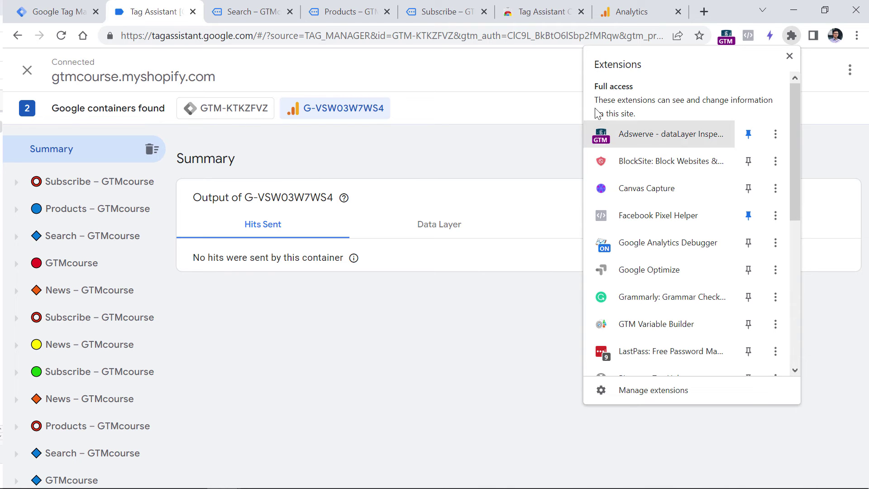
pyautogui.click(253, 11)
pyautogui.click(388, 14)
pyautogui.click(388, 12)
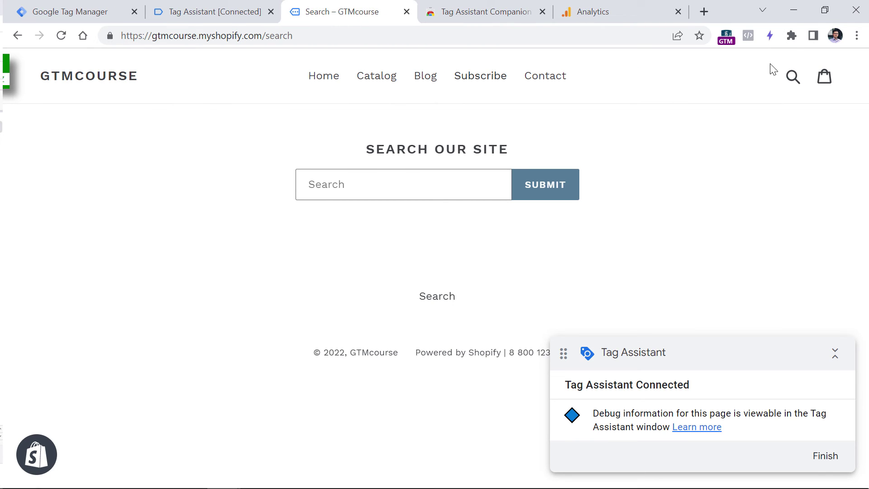
# Turn off the Google Analytics Debugger extension and open the store's Home page to check its hits in Tag Assistant
pyautogui.click(791, 36)
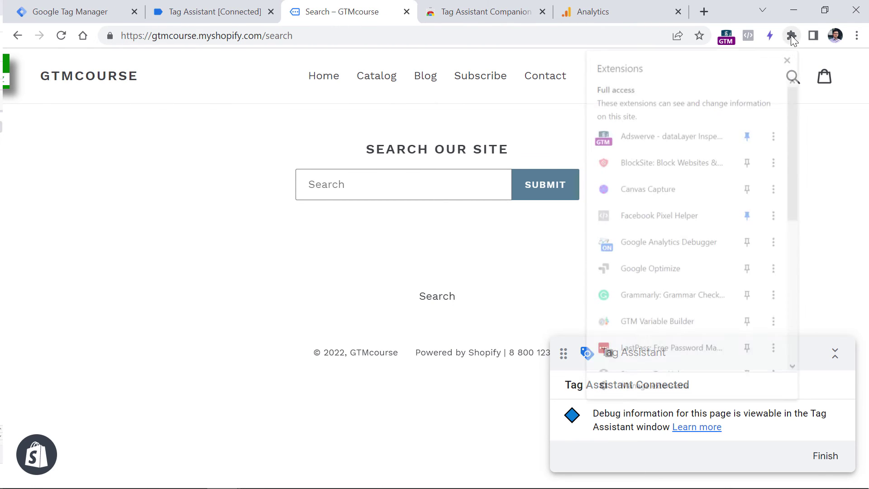
pyautogui.click(664, 244)
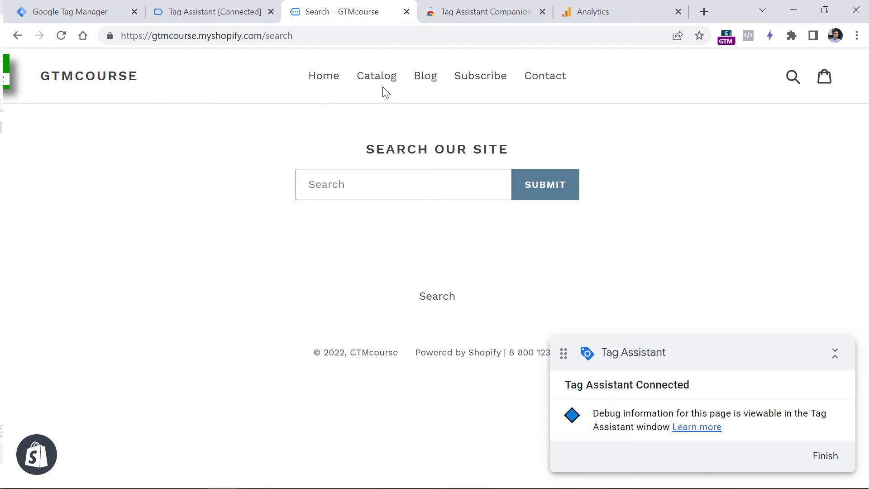
pyautogui.click(324, 79)
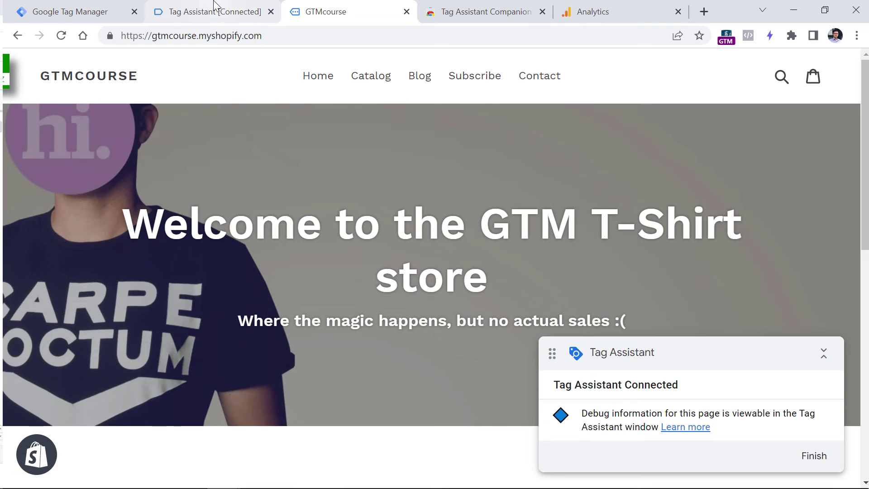
pyautogui.click(214, 6)
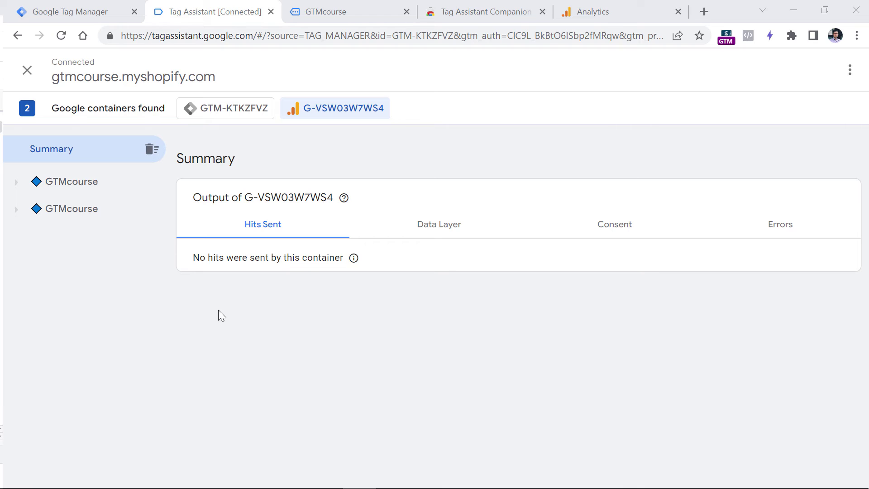
pyautogui.click(272, 12)
pyautogui.click(271, 12)
pyautogui.click(102, 14)
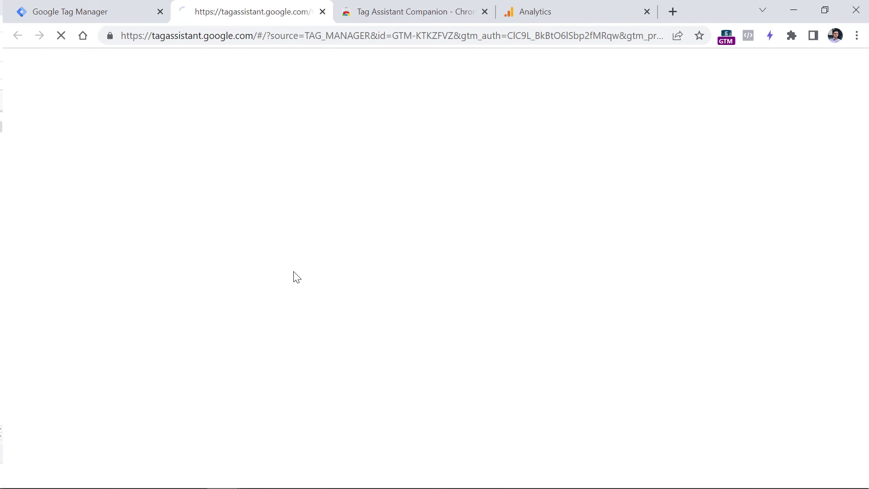
pyautogui.click(792, 36)
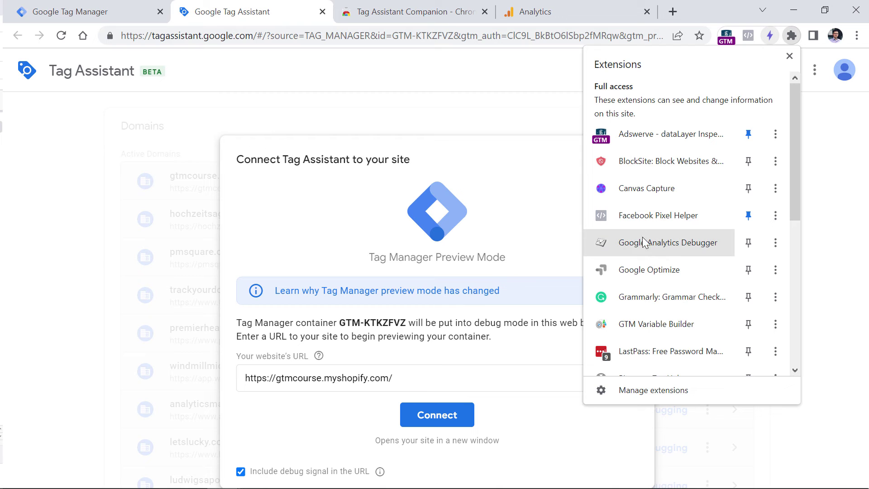
pyautogui.click(437, 415)
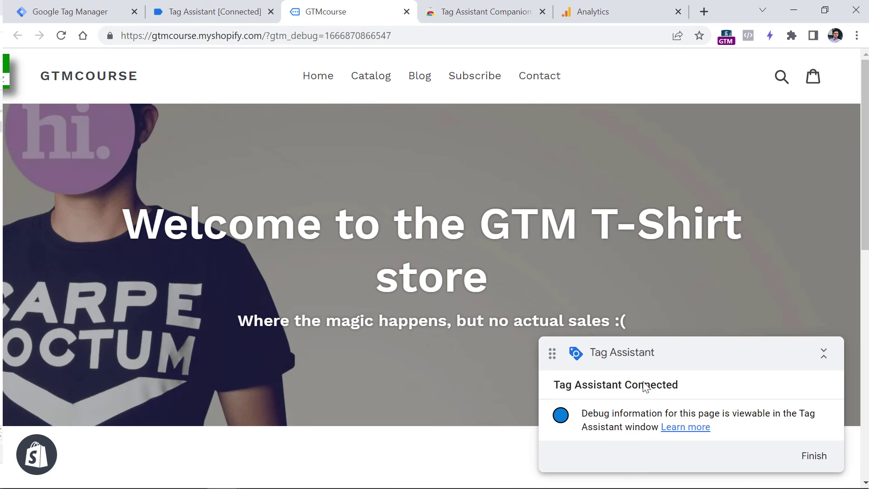
pyautogui.click(240, 9)
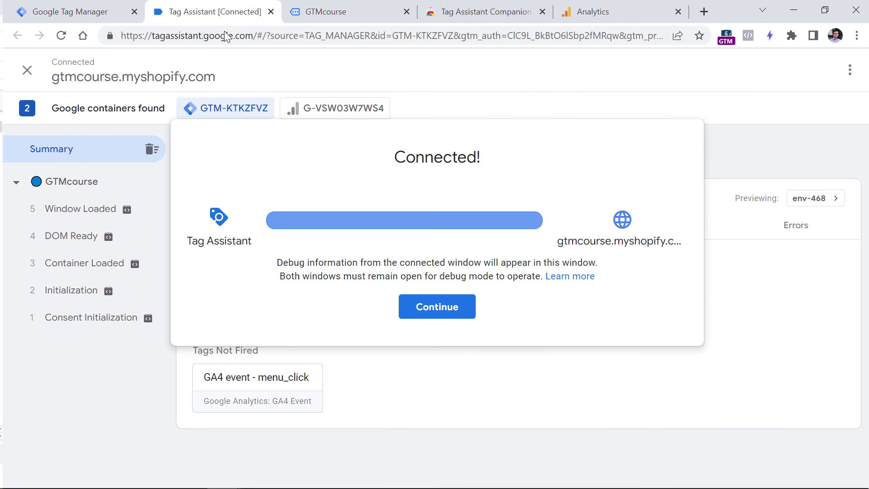
pyautogui.click(438, 312)
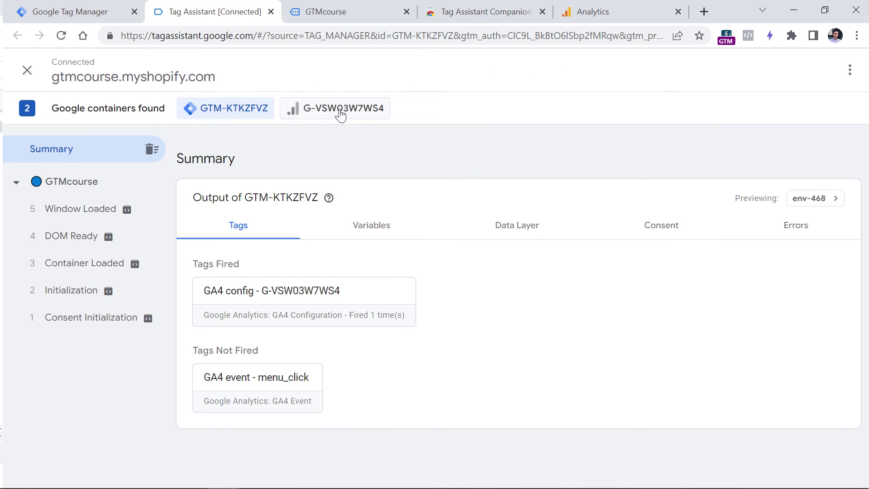
# Check the hits sent by G-VSW03W7WS4 and return to the GTM-KTKZFVZ output
pyautogui.click(338, 111)
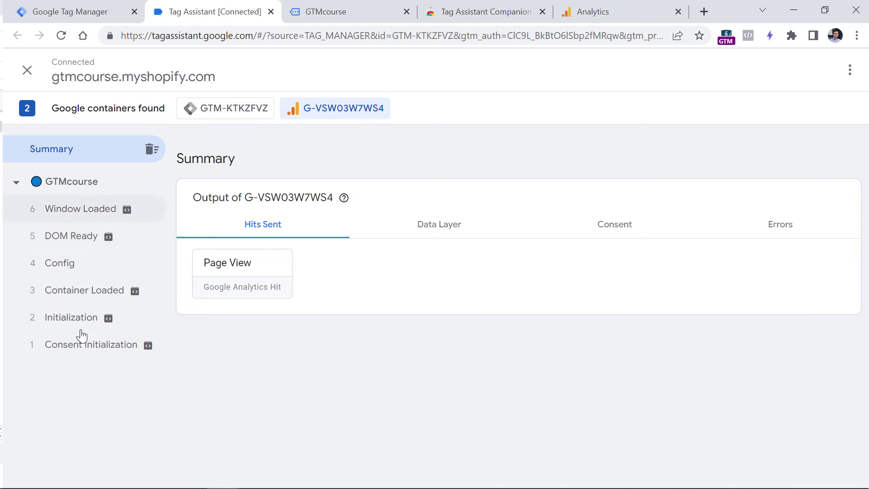
pyautogui.click(253, 111)
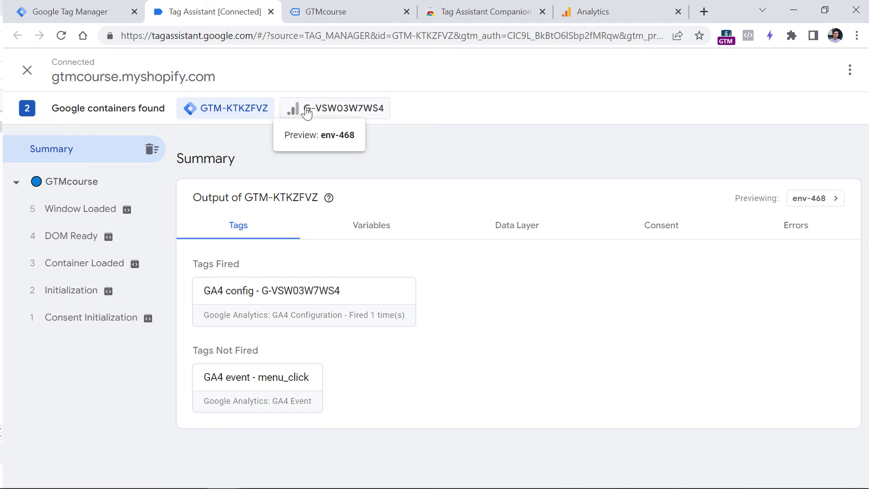
# Inspect the Page View hit sent by G-VSW03W7WS4 and the Config message where that hit fired
pyautogui.click(307, 112)
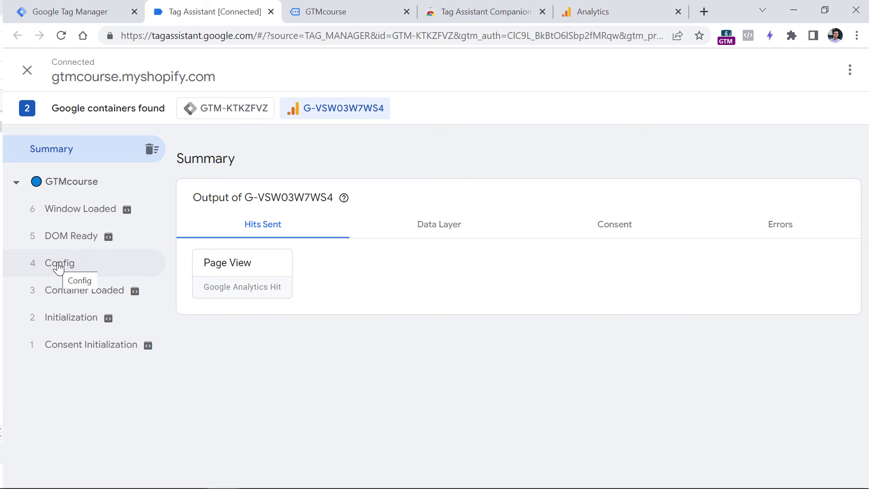
pyautogui.click(242, 273)
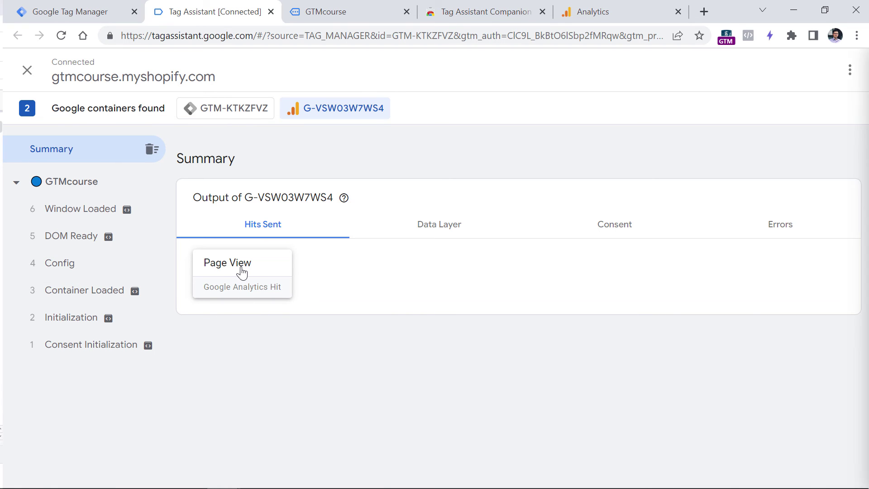
pyautogui.scroll(-4, 290, 206)
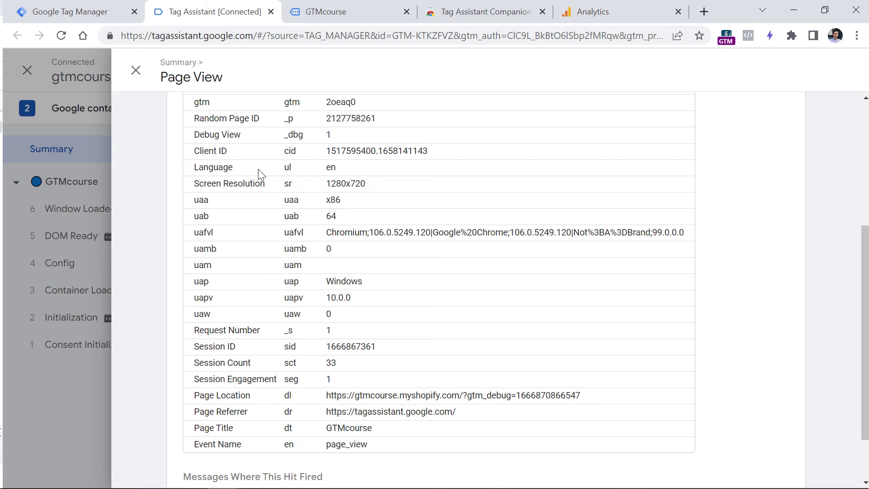
pyautogui.scroll(4, 261, 174)
pyautogui.scroll(-4, 200, 245)
pyautogui.scroll(-3, 408, 277)
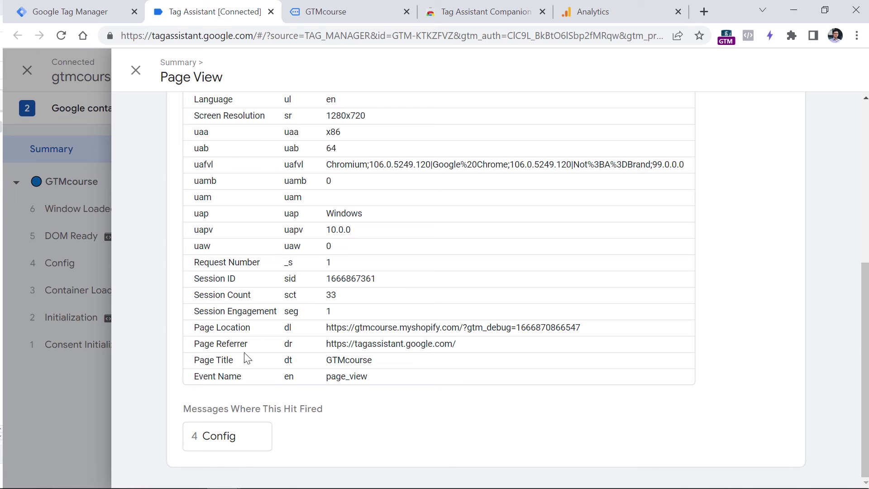
pyautogui.click(229, 437)
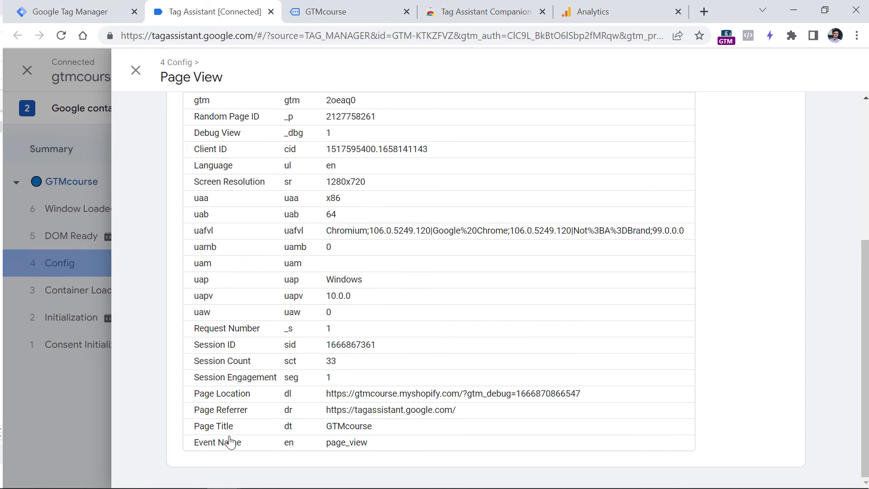
pyautogui.click(75, 271)
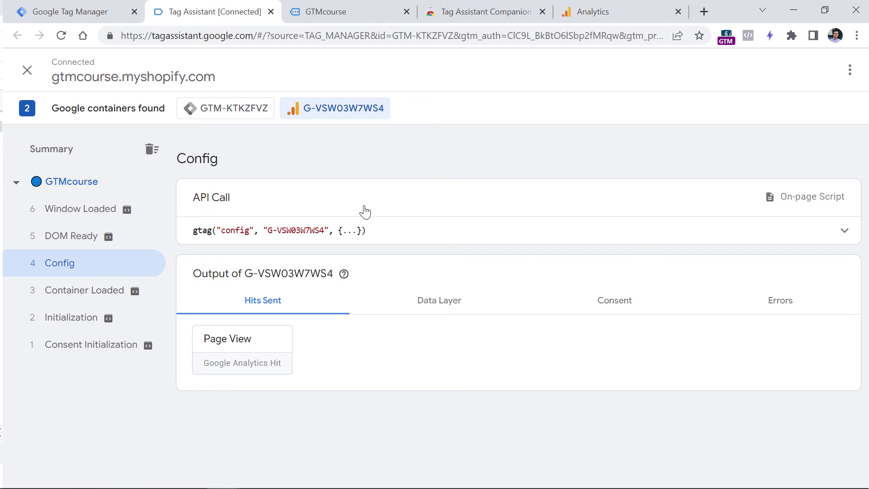
# Follow the store's Subscribe menu link and check the hits for its Link Click event in Tag Assistant
pyautogui.click(355, 12)
pyautogui.click(539, 74)
pyautogui.click(213, 11)
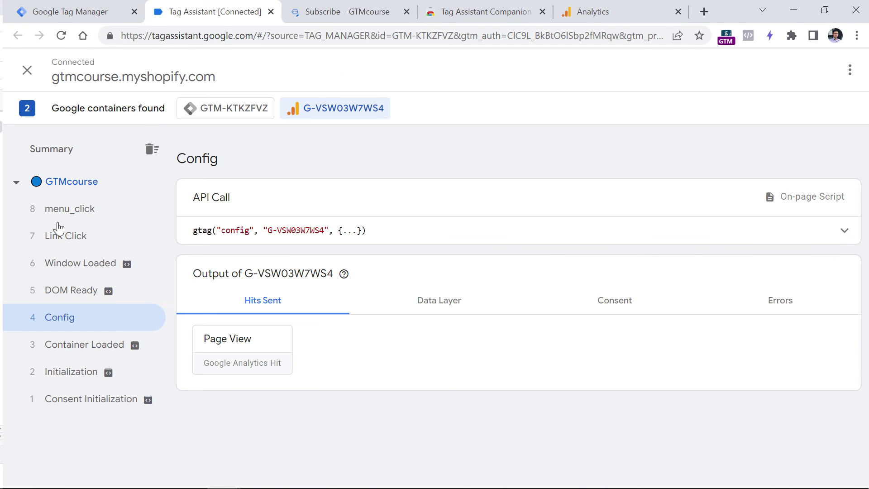
pyautogui.scroll(-3, 77, 282)
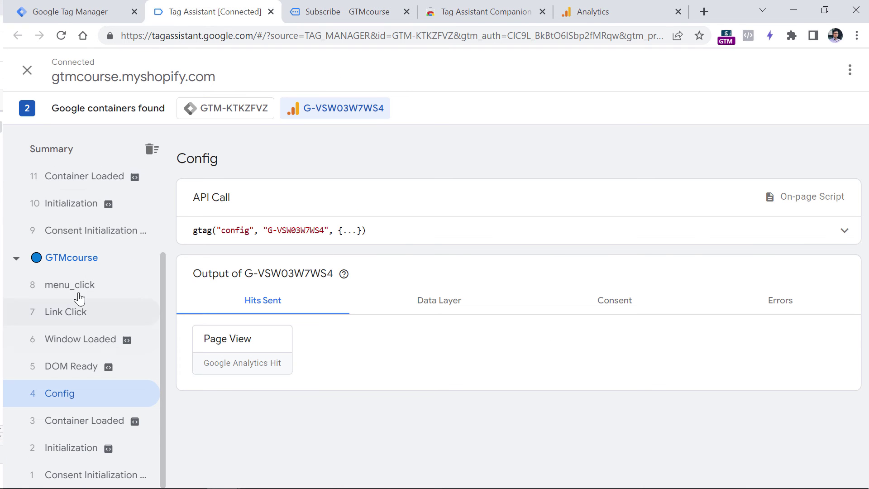
pyautogui.click(76, 320)
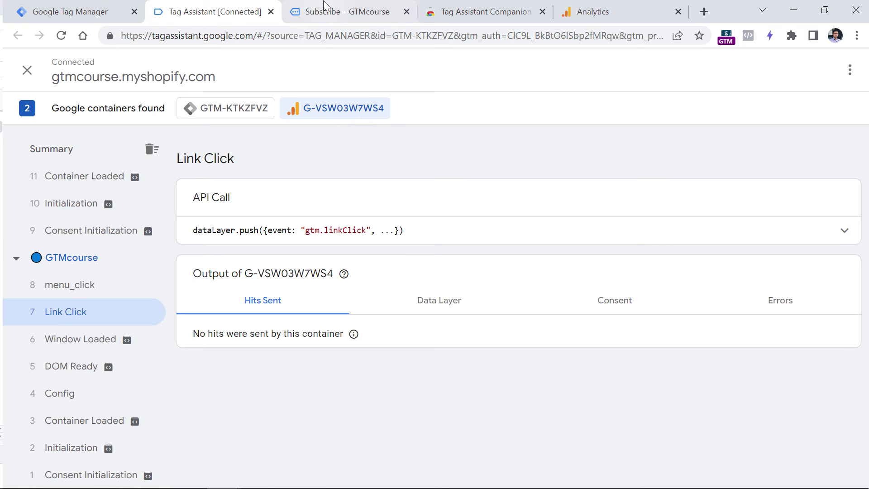
# Examine the menu_click hit's event name and link parameters, and return to the GTM-KTKZFVZ output
pyautogui.click(105, 5)
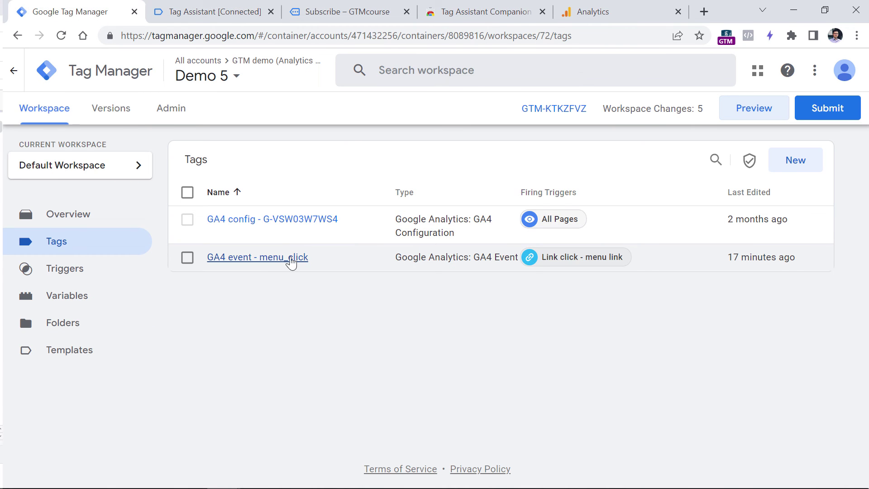
pyautogui.click(212, 5)
pyautogui.click(70, 285)
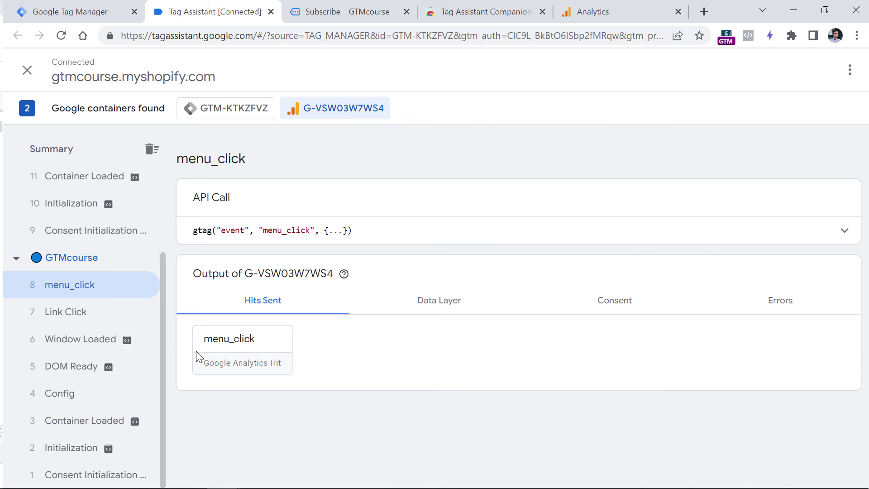
pyautogui.click(223, 360)
pyautogui.scroll(-4, 333, 203)
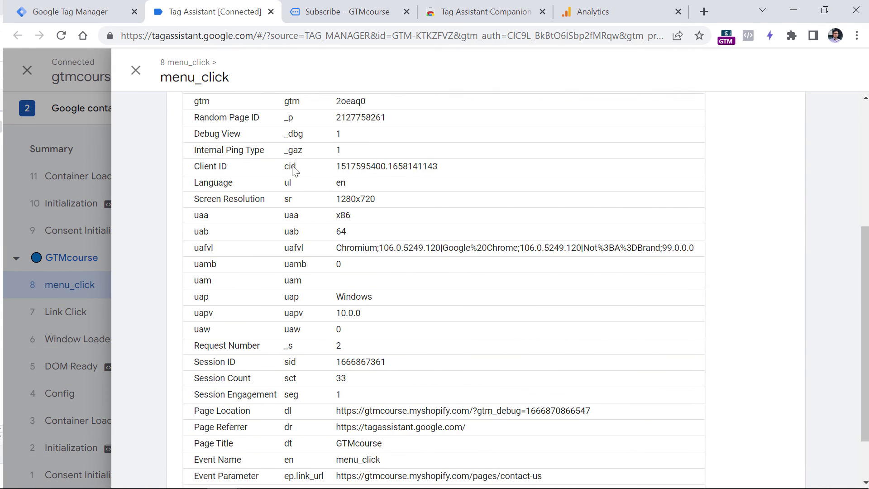
pyautogui.scroll(-1, 235, 248)
pyautogui.scroll(5, 271, 213)
pyautogui.scroll(-5, 276, 206)
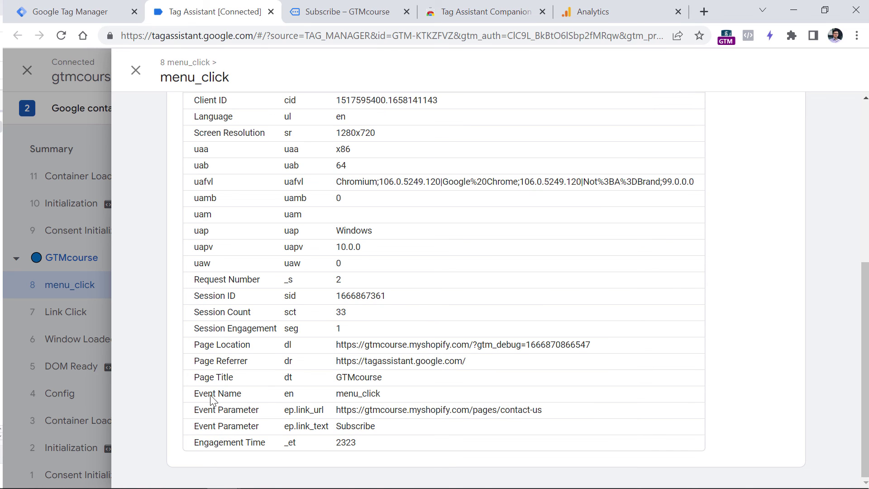
pyautogui.tripleClick(211, 395)
pyautogui.moveTo(208, 426); pyautogui.dragTo(251, 426)
pyautogui.press('Escape')
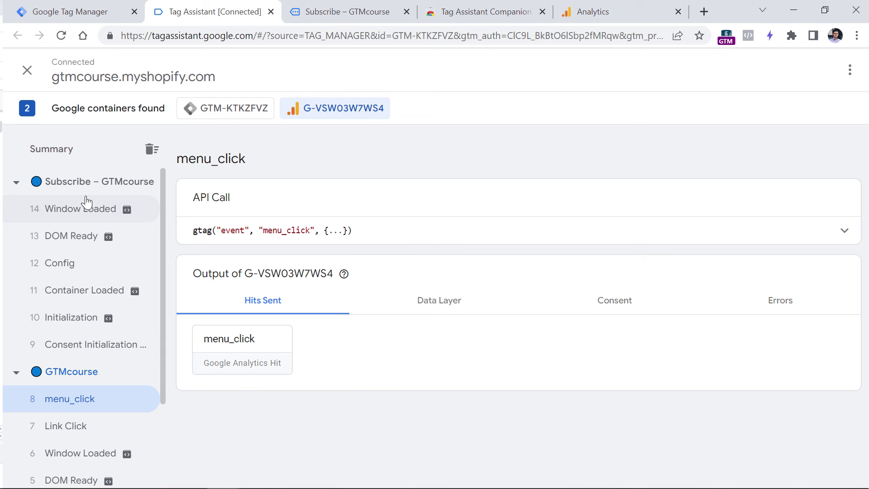
pyautogui.click(234, 116)
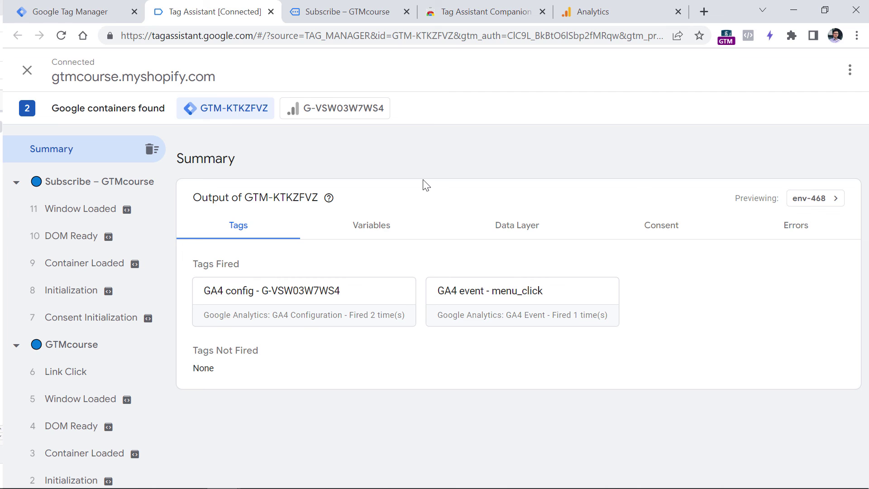
# Set up sharing of the debug session, trying Google tags alone before choosing Google tags + GTM-KTKZFVZ
pyautogui.click(851, 72)
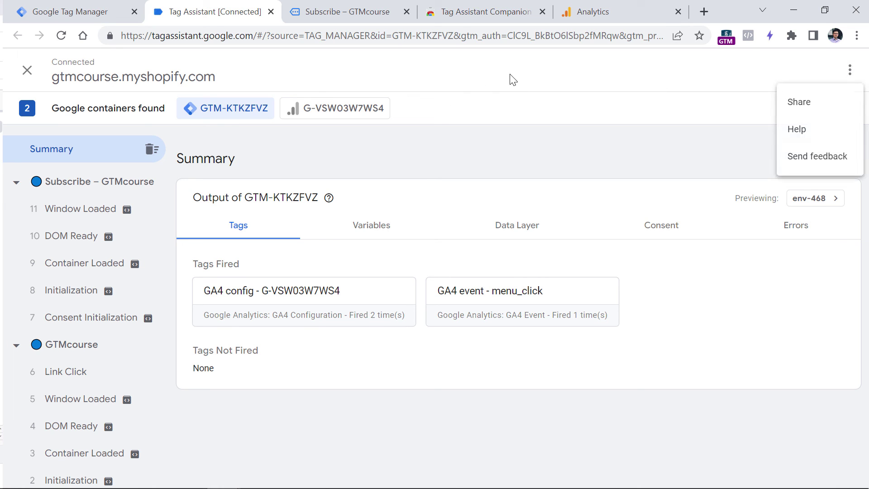
pyautogui.click(825, 105)
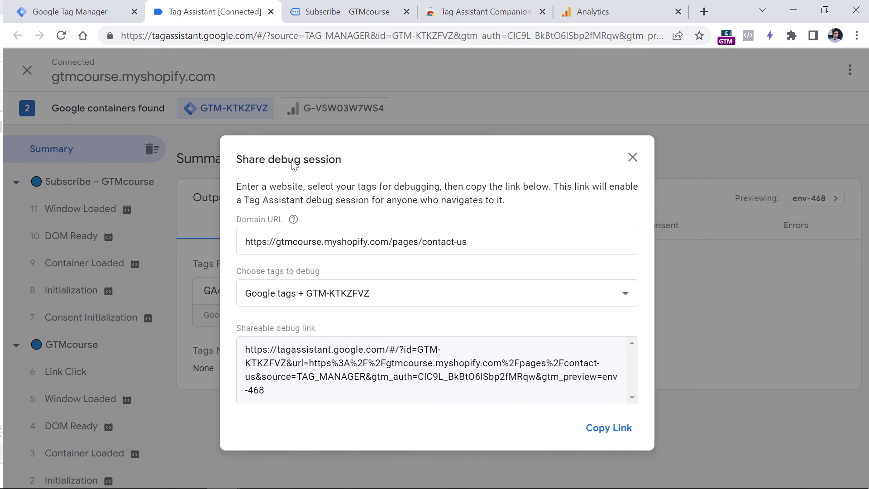
pyautogui.click(317, 294)
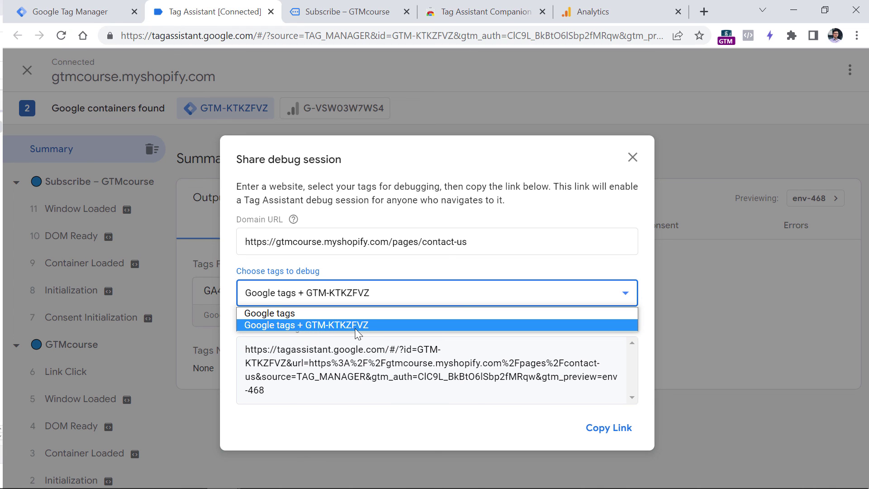
pyautogui.click(270, 314)
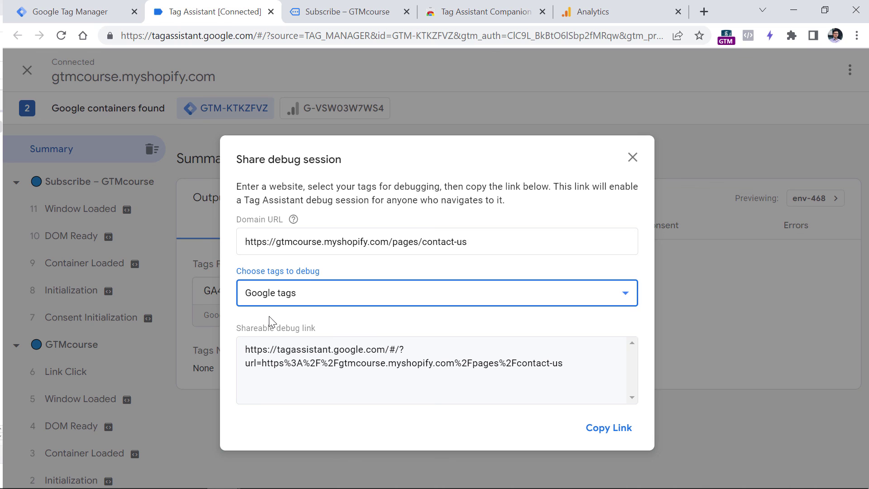
pyautogui.click(284, 293)
pyautogui.click(284, 326)
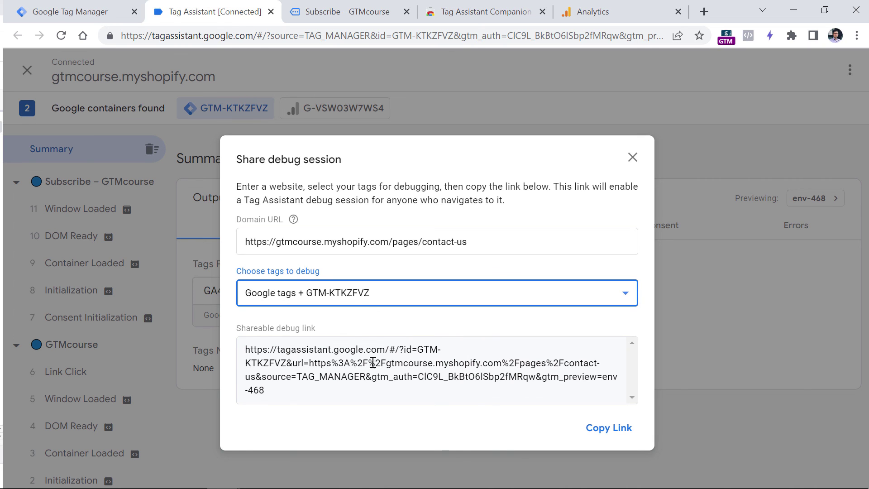
# Copy the full shareable debug link for the contact-us page
pyautogui.click(281, 393)
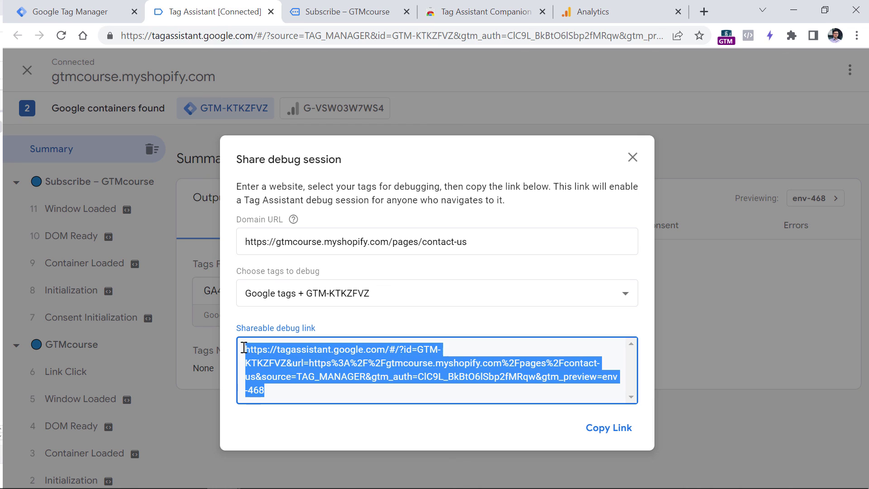
pyautogui.rightClick(283, 355)
pyautogui.click(317, 365)
pyautogui.rightClick(346, 363)
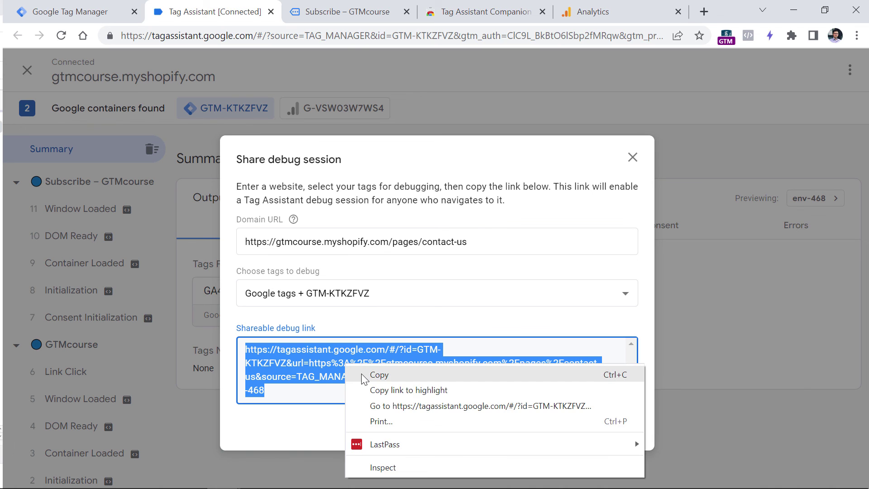
pyautogui.click(361, 372)
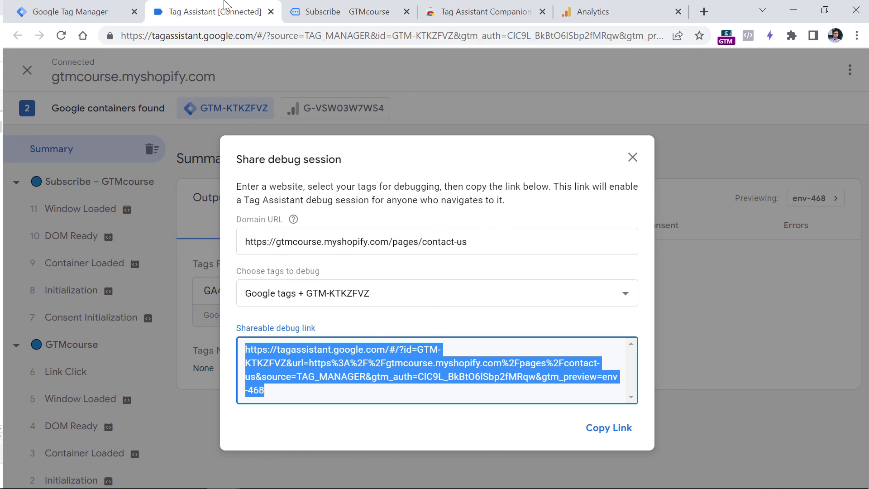
# Open the copied debug link in a new incognito window, and check the original Subscribe page before returning to Tag Assistant
pyautogui.hotkey('ctrl', 'shift', 'n')
pyautogui.hotkey('ctrl', 'v')
pyautogui.press('Return')
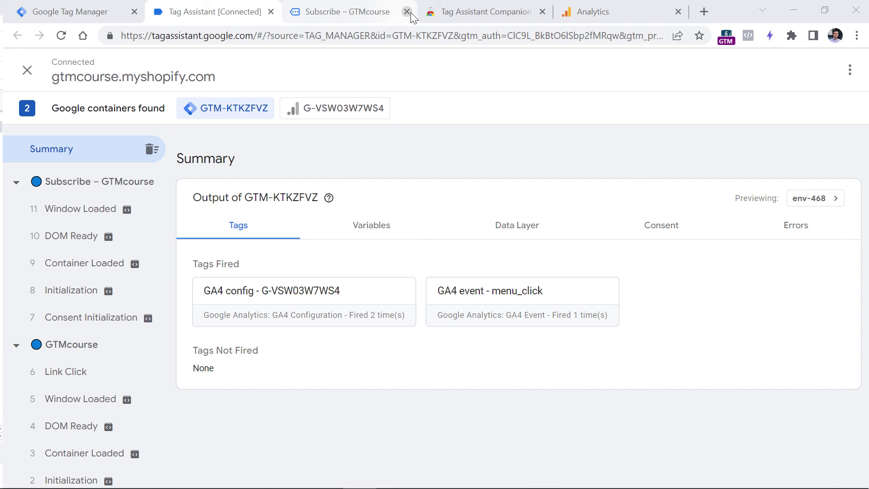
pyautogui.click(353, 12)
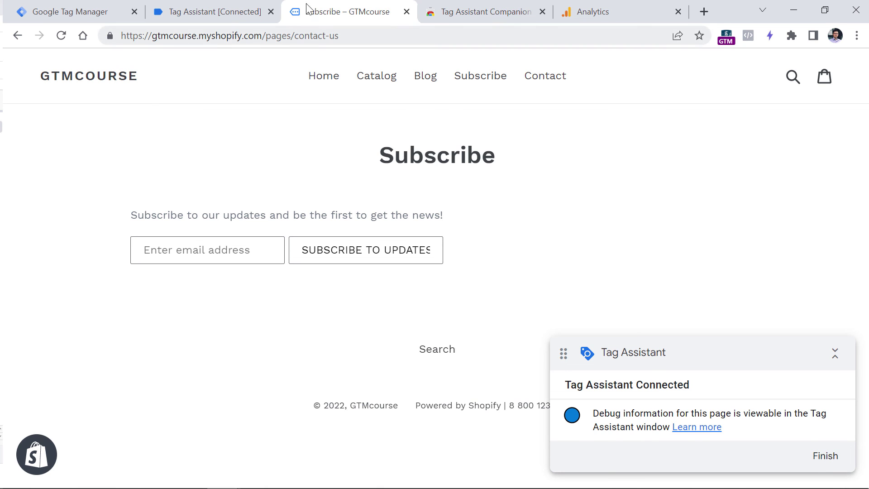
pyautogui.click(193, 7)
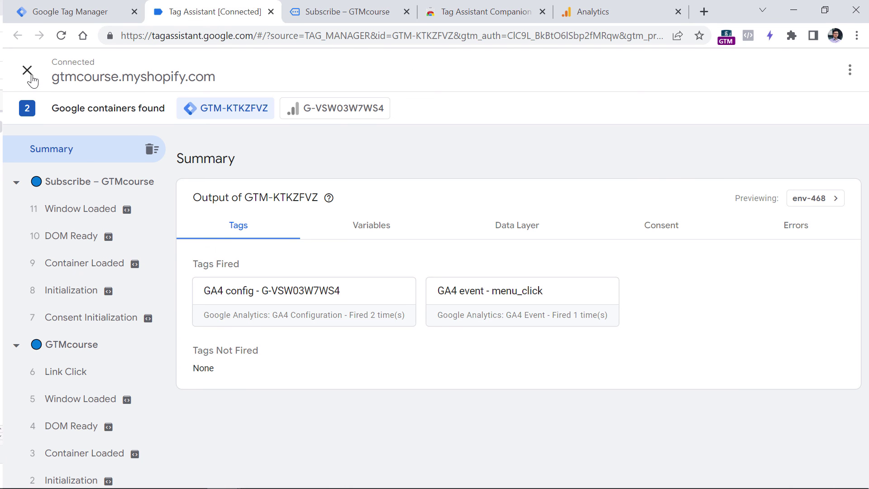